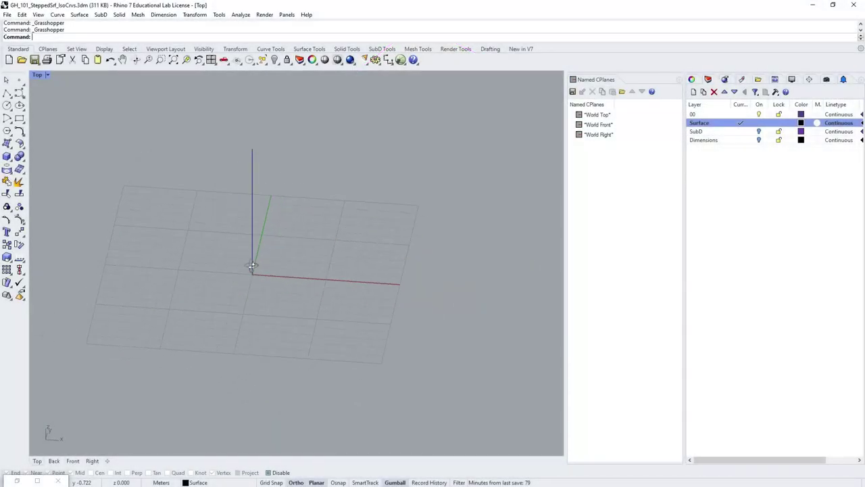
# Create a four-corner surface about 12 m by 20 m on the ground plane, snapping its corners to the grid
pyautogui.moveTo(251, 265); pyautogui.dragTo(187, 234, button='right')
pyautogui.scroll(2, 196, 234)
pyautogui.click(7, 143)
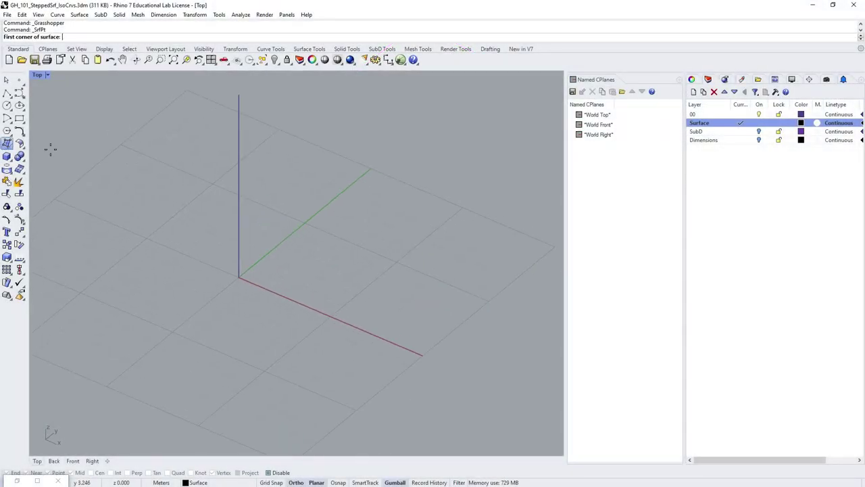
pyautogui.scroll(-2, 352, 221)
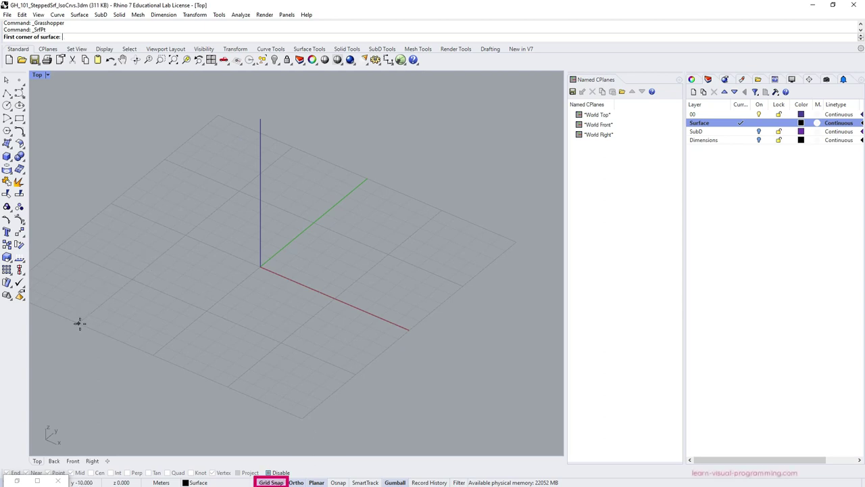
pyautogui.click(79, 323)
pyautogui.click(292, 147)
pyautogui.click(471, 223)
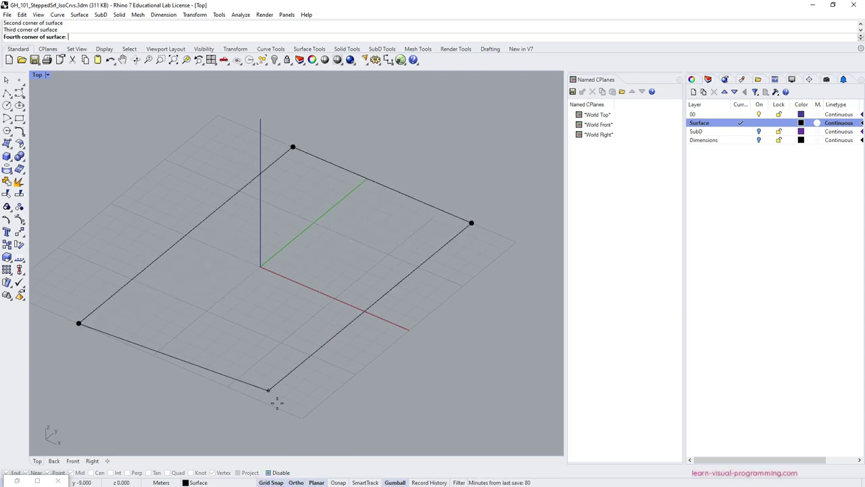
pyautogui.click(268, 391)
# Show the surface with visible faces and move it 1 m in the negative X direction to centre it on the origin
pyautogui.click(39, 74)
pyautogui.click(61, 128)
pyautogui.click(324, 303)
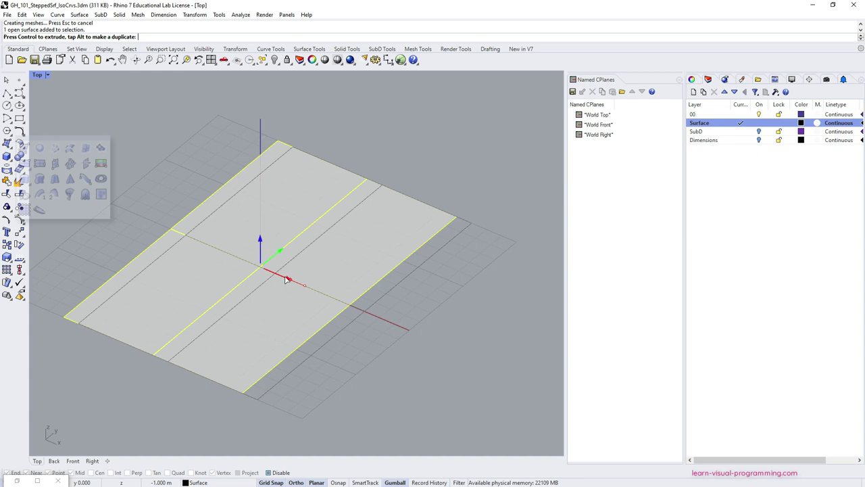
pyautogui.moveTo(286, 275); pyautogui.dragTo(284, 276)
pyautogui.moveTo(364, 325); pyautogui.dragTo(361, 333, button='right')
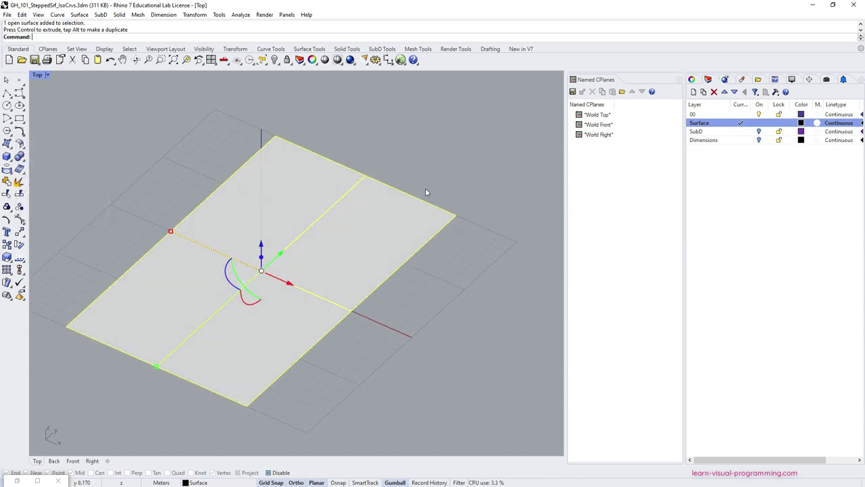
pyautogui.click(425, 192)
# Make the Dimensions layer current and add an aligned dimension outside the surface's long edge
pyautogui.click(742, 142)
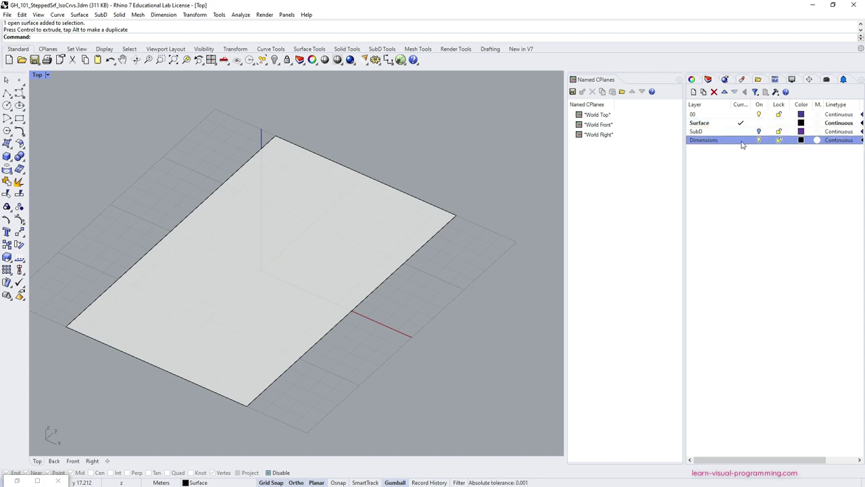
pyautogui.click(492, 50)
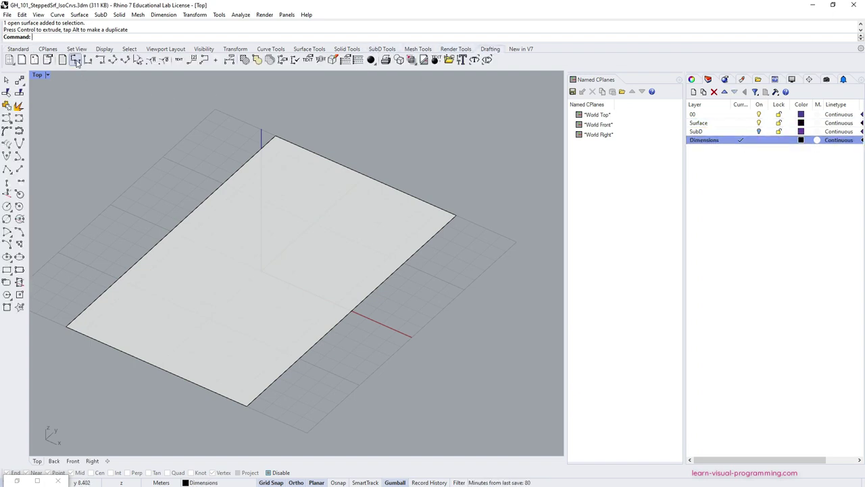
pyautogui.click(75, 60)
pyautogui.click(67, 327)
pyautogui.click(275, 137)
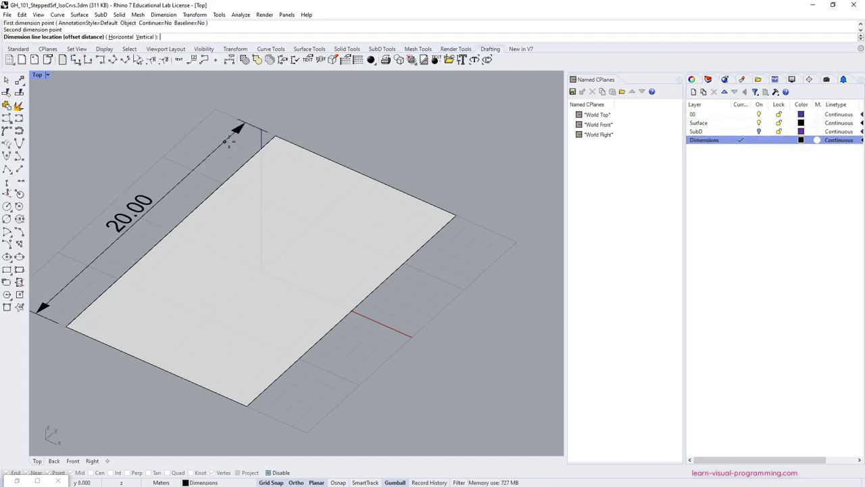
pyautogui.click(229, 141)
# Add an aligned dimension outside the surface's near short edge
pyautogui.scroll(-2, 307, 146)
pyautogui.rightClick(124, 293)
pyautogui.click(113, 292)
pyautogui.click(259, 356)
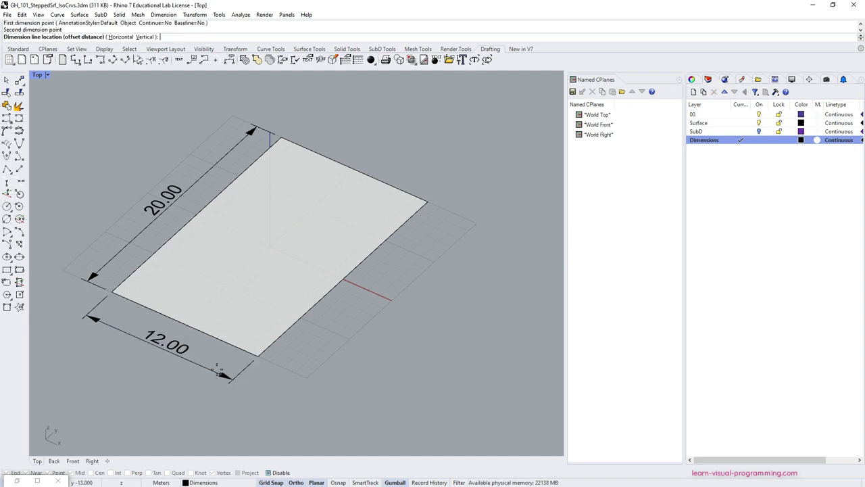
pyautogui.click(218, 371)
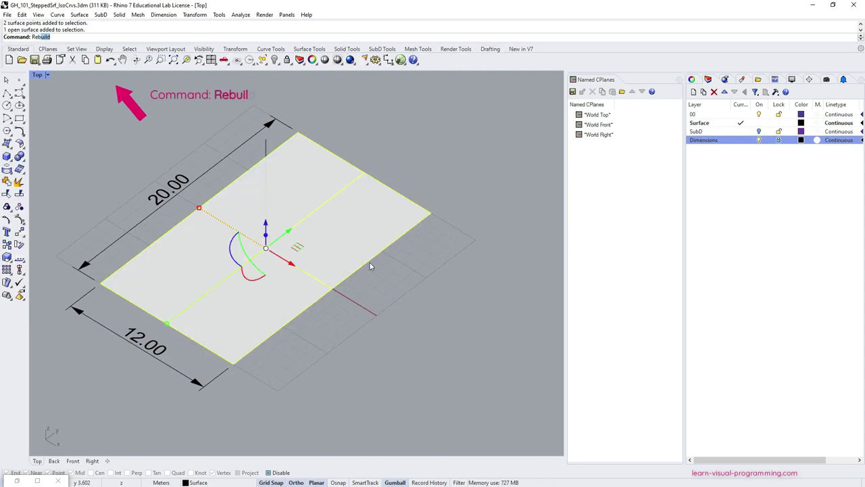
# Rebuild the surface with 4 points and degree 3 in both U and V, and show its control points
pyautogui.press('Return')
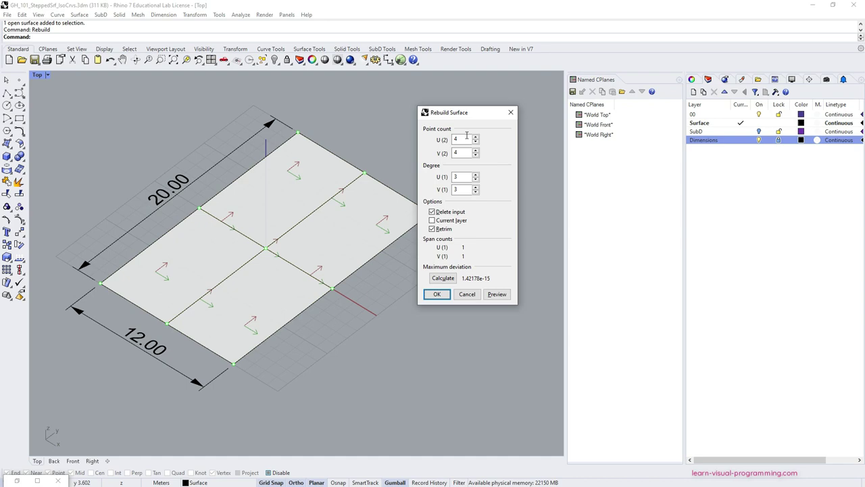
pyautogui.click(437, 295)
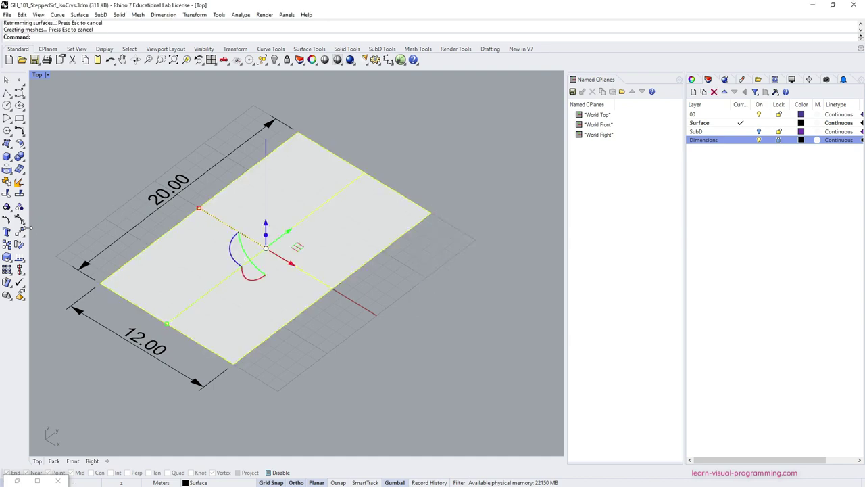
pyautogui.click(20, 221)
# Raise the four control points around the surface's far corner vertically to form a smooth peak
pyautogui.keyDown('ctrl'); pyautogui.keyDown('shift'); pyautogui.moveTo(422, 196); pyautogui.dragTo(257, 138, button='right'); pyautogui.keyUp('shift'); pyautogui.keyUp('ctrl')
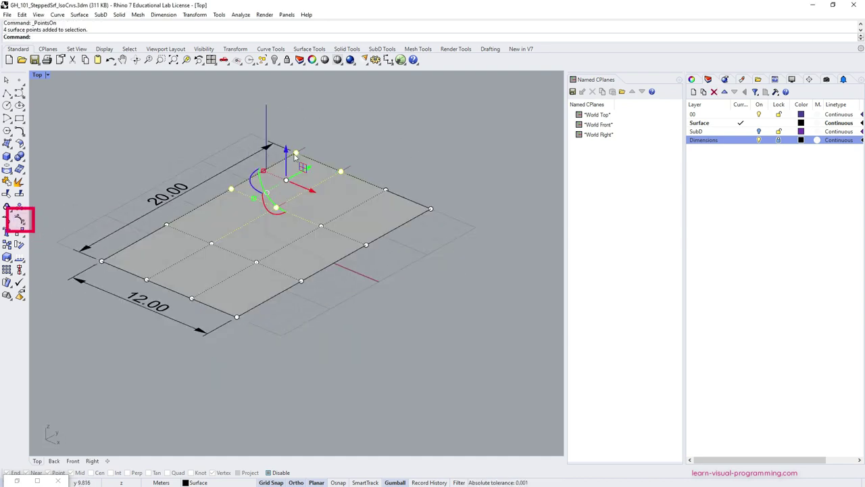
pyautogui.moveTo(286, 142); pyautogui.dragTo(290, 115)
pyautogui.moveTo(290, 115); pyautogui.dragTo(329, 376, button='right')
pyautogui.click(347, 404)
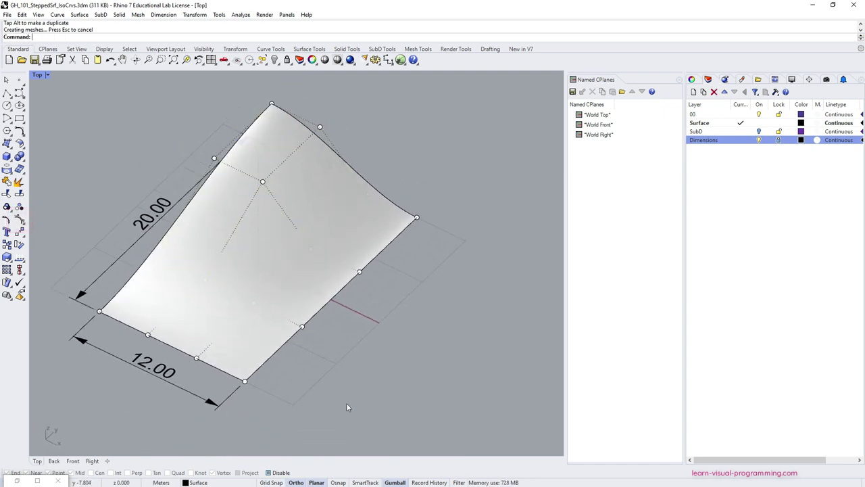
# Hide the Dimensions layer and turn off the surface's control points
pyautogui.click(758, 140)
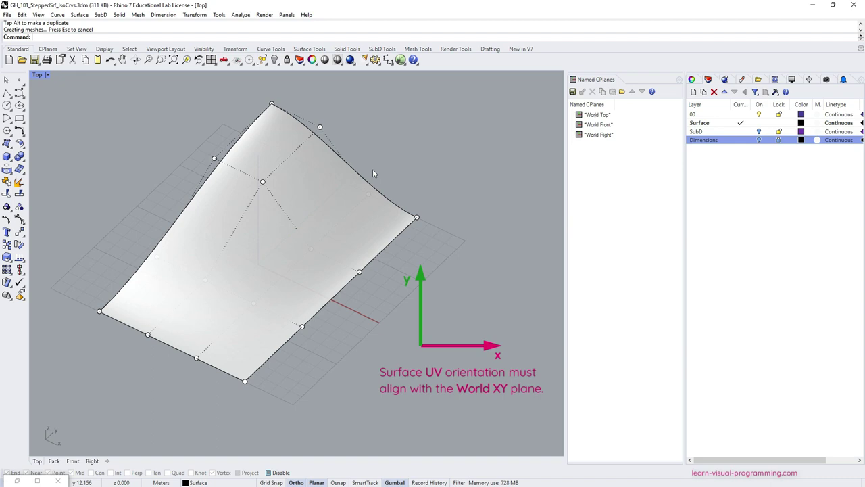
pyautogui.press('Escape')
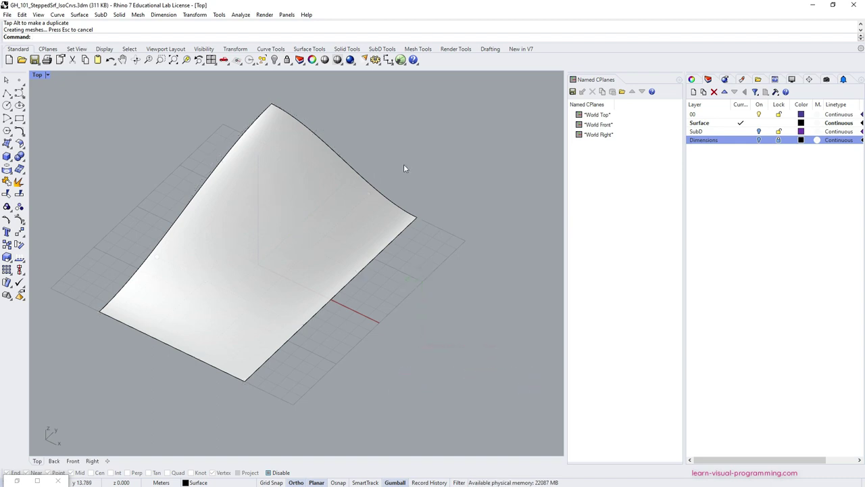
# Set the grid's minor line spacing to 0.1 and its extents to 1, and display the viewport in Ghosted mode
pyautogui.write('Grid')
pyautogui.press('Return')
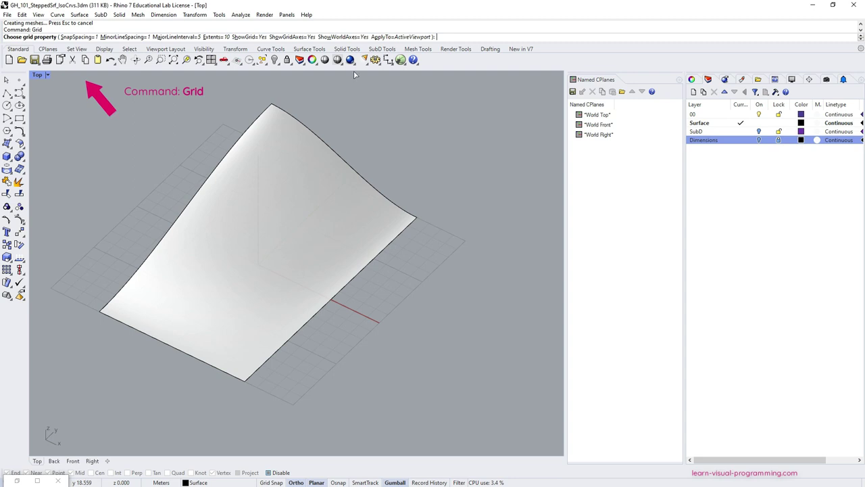
pyautogui.click(134, 38)
pyautogui.write('0')
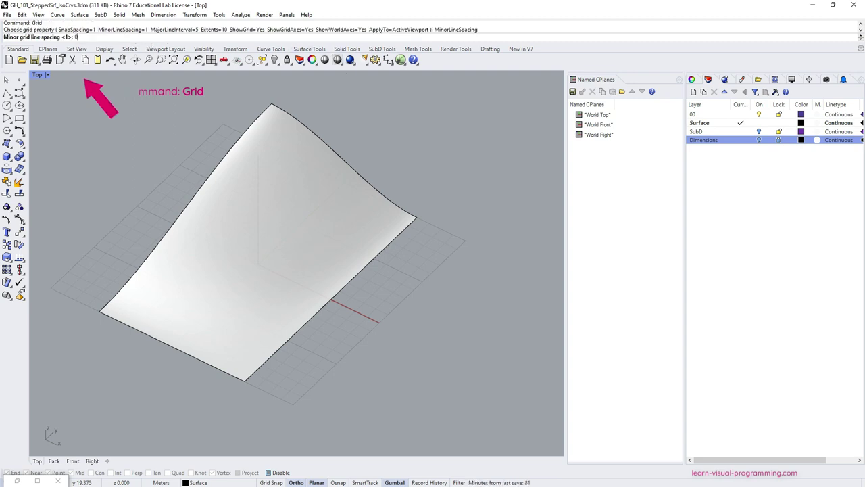
pyautogui.write('.1')
pyautogui.press('Return')
pyautogui.click(46, 75)
pyautogui.click(57, 108)
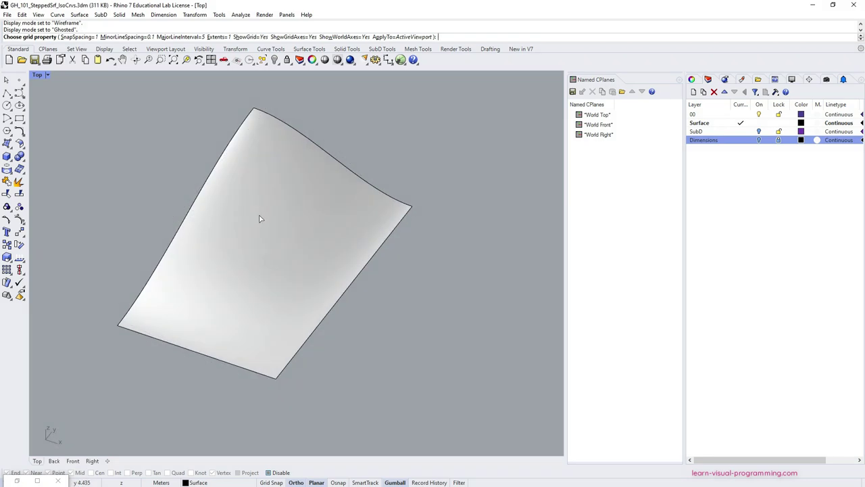
pyautogui.moveTo(259, 216); pyautogui.dragTo(196, 224, button='right')
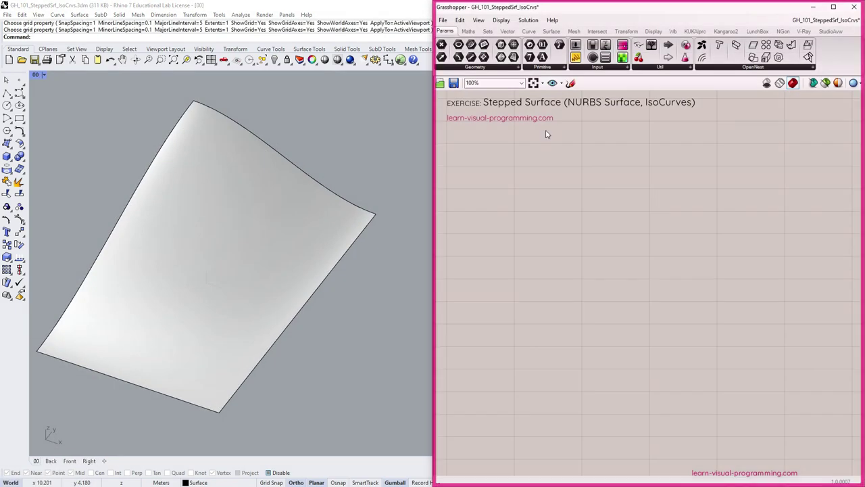
# In Grasshopper, place a Surface parameter referencing the modelled surface and add an Iso Curve component beside it
pyautogui.moveTo(458, 168); pyautogui.dragTo(460, 163)
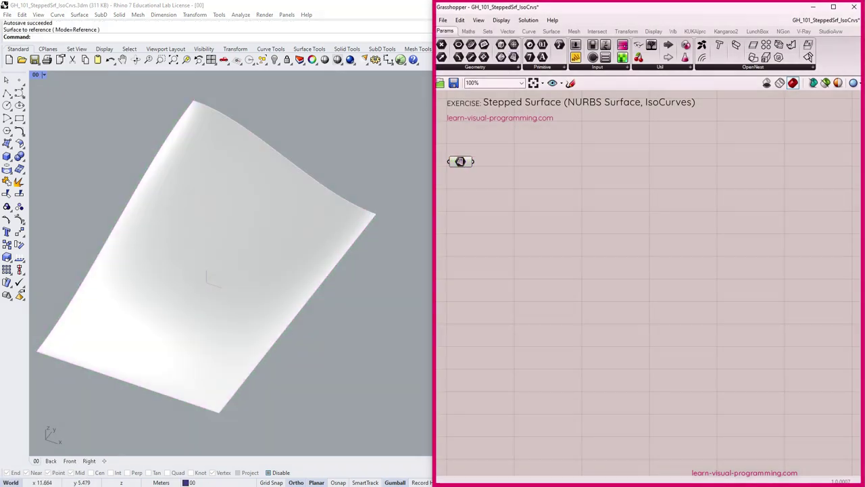
pyautogui.click(529, 31)
pyautogui.click(618, 68)
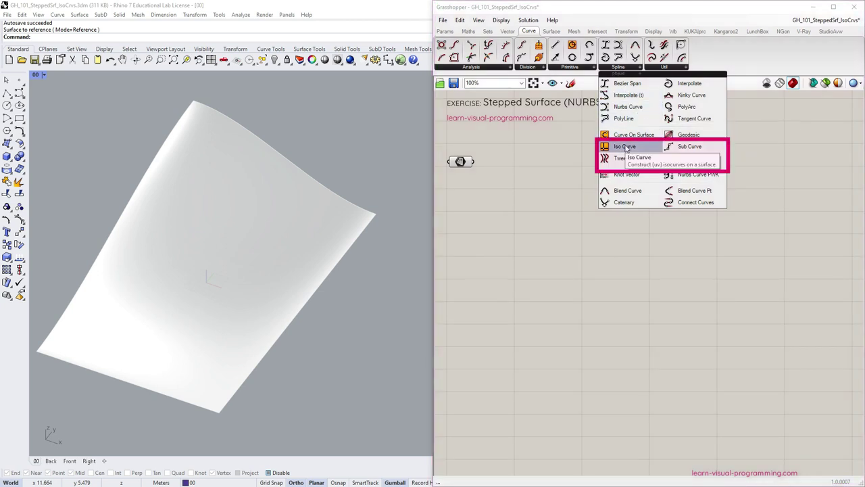
pyautogui.moveTo(625, 148); pyautogui.dragTo(536, 164)
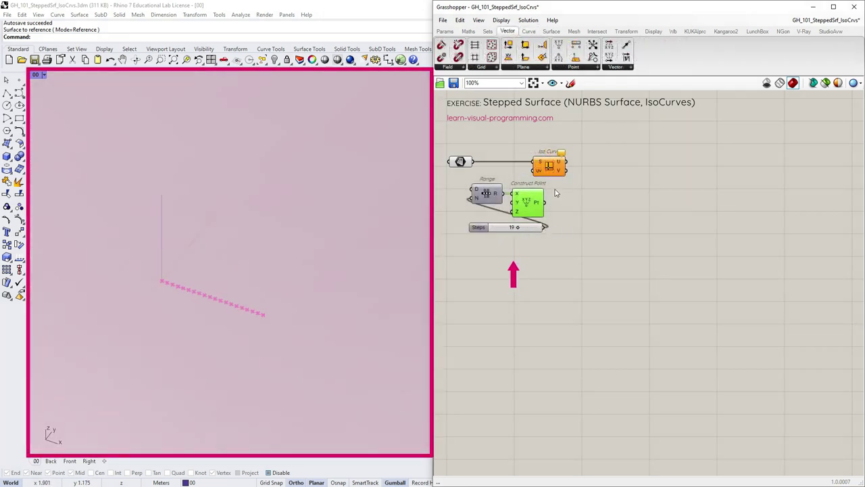
# Connect the Construct Point output to Iso Curve's uv input and set the Steps slider to 5
pyautogui.moveTo(537, 177); pyautogui.dragTo(535, 171)
pyautogui.scroll(-5, 240, 278)
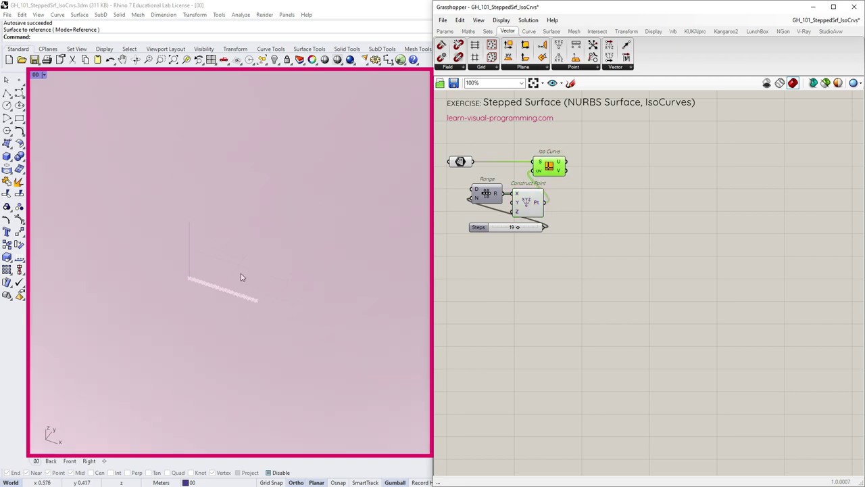
pyautogui.scroll(-3, 237, 280)
pyautogui.moveTo(517, 228); pyautogui.dragTo(484, 229)
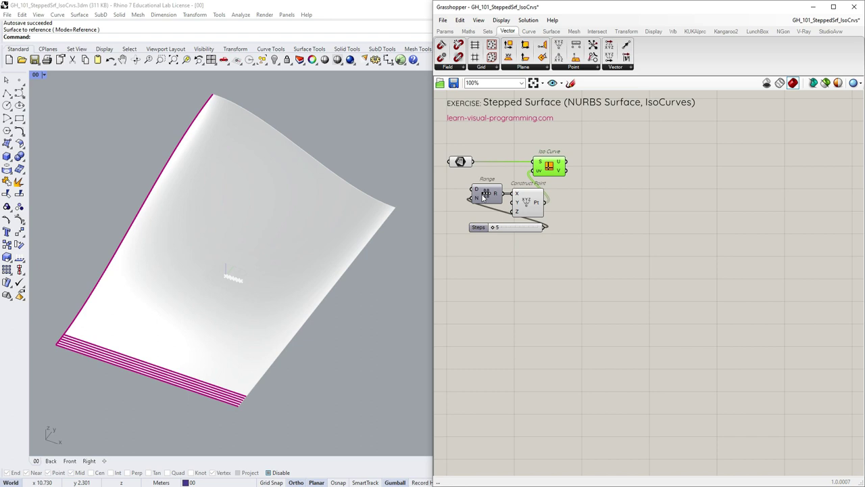
# Reparameterize the Surface parameter and set the Steps slider to 10
pyautogui.moveTo(475, 192)
pyautogui.rightClick(460, 161)
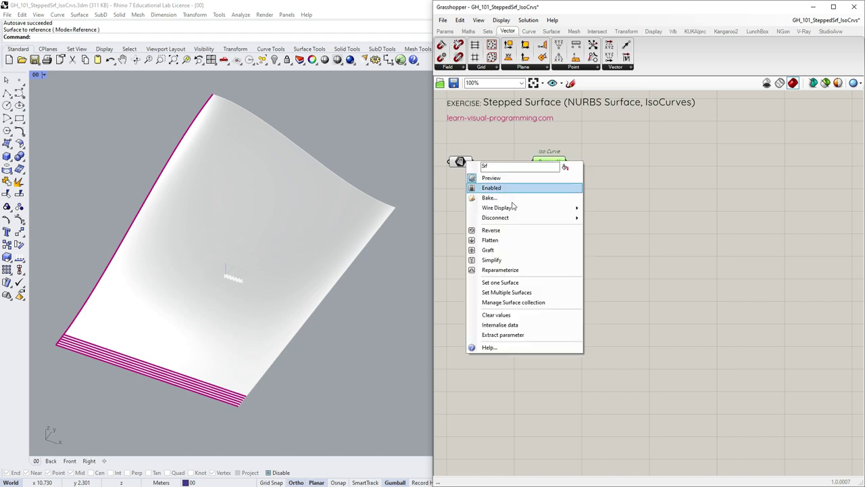
pyautogui.click(490, 270)
pyautogui.moveTo(497, 230)
pyautogui.mouseDown()
pyautogui.moveTo(546, 227)
pyautogui.moveTo(505, 231)
pyautogui.mouseUp()
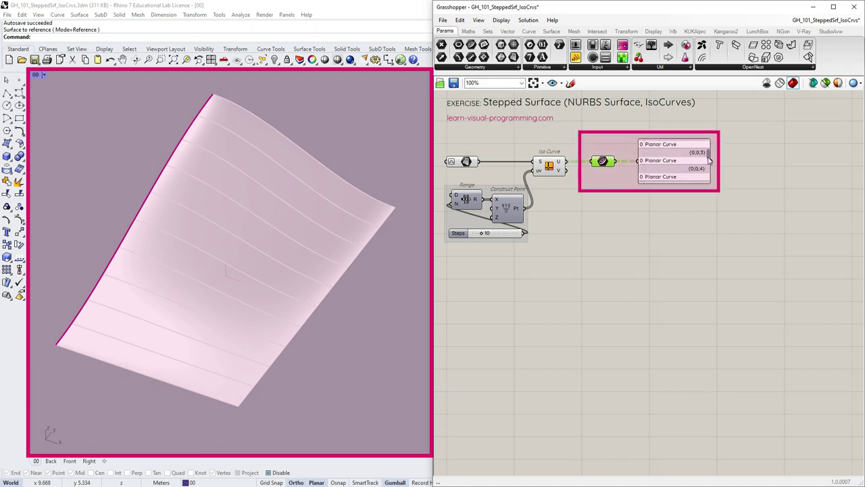
# Review the curve list in the panel, and route the Range output into Construct Point's Y input instead of X
pyautogui.moveTo(709, 158); pyautogui.dragTo(709, 186)
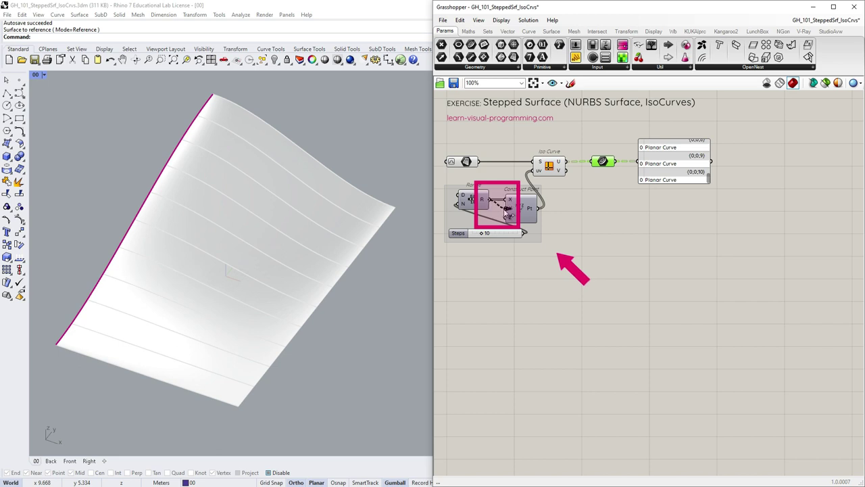
pyautogui.moveTo(508, 209); pyautogui.dragTo(510, 213)
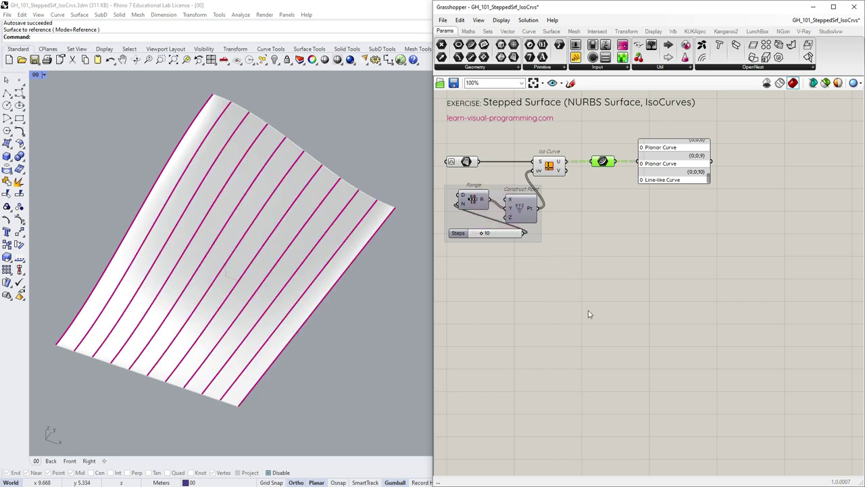
# Flatten the Iso Curve component's U output and delete the panel listing the curves
pyautogui.rightClick(566, 165)
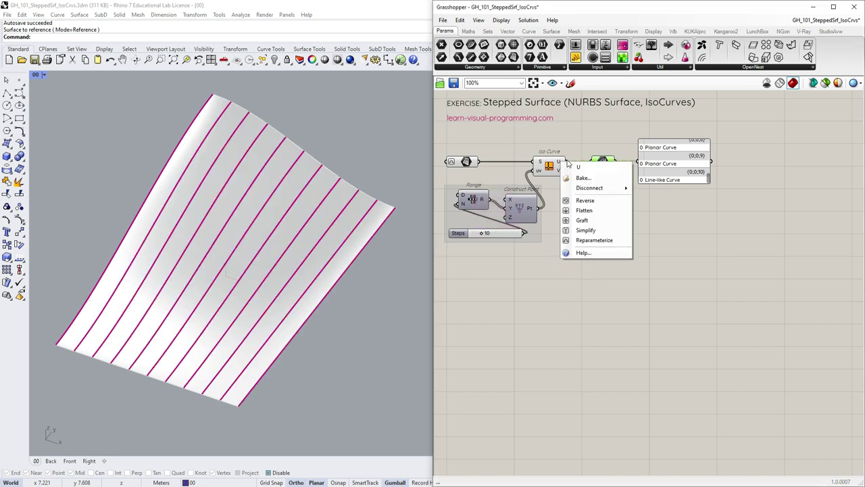
pyautogui.click(584, 210)
pyautogui.click(665, 174)
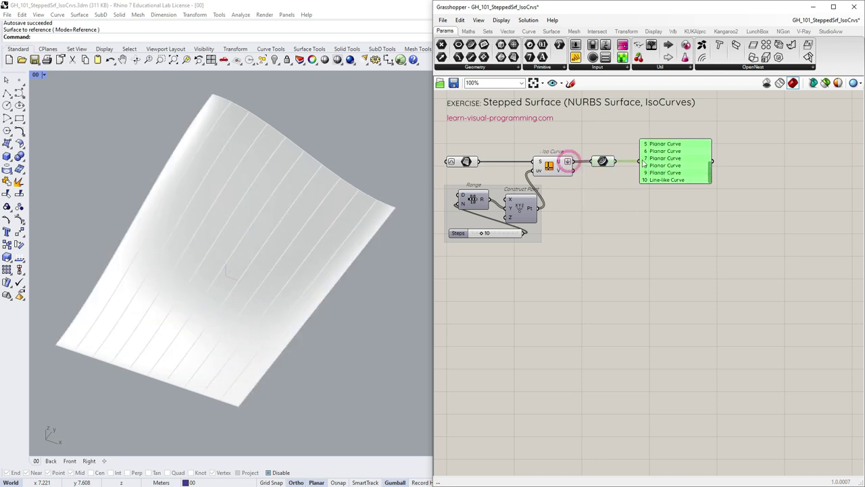
pyautogui.press('Delete')
# Add a Control Points component and feed it the iso curves from the Curve parameter
pyautogui.click(529, 32)
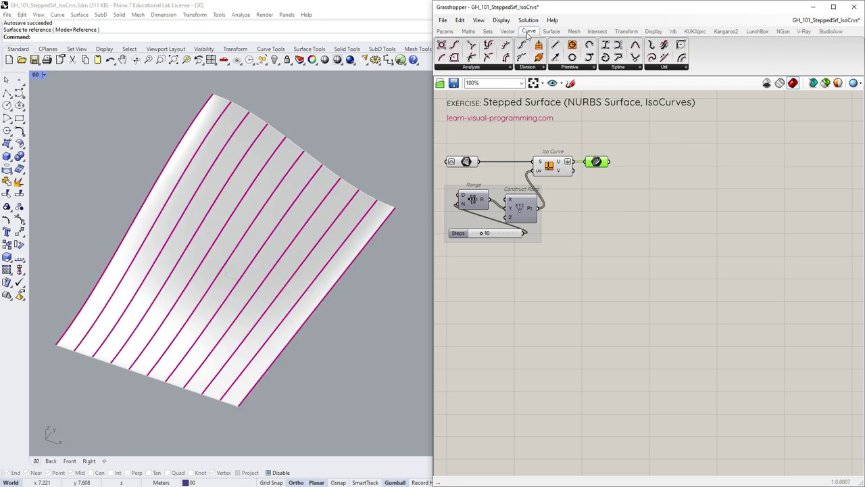
pyautogui.click(464, 67)
pyautogui.click(463, 83)
pyautogui.click(650, 164)
pyautogui.moveTo(608, 161); pyautogui.dragTo(717, 166)
# Insert a Rebuild Curve component between the Curve parameter and Control Points, with its Count slider set to 39
pyautogui.click(673, 67)
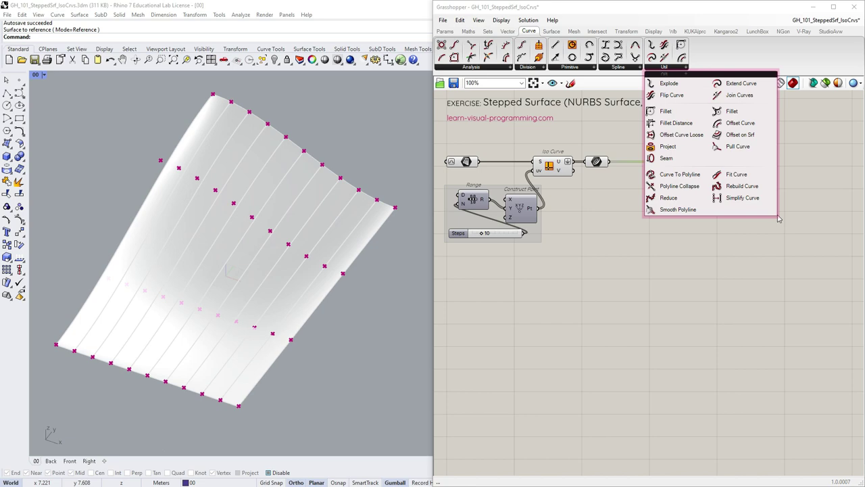
pyautogui.click(742, 186)
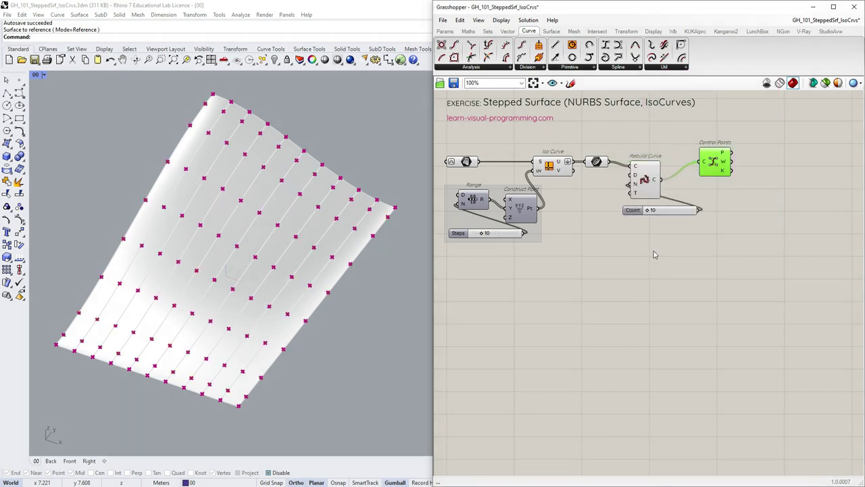
pyautogui.moveTo(647, 210)
pyautogui.mouseDown()
pyautogui.moveTo(686, 210)
pyautogui.moveTo(664, 210)
pyautogui.mouseUp()
pyautogui.moveTo(709, 173); pyautogui.dragTo(684, 190)
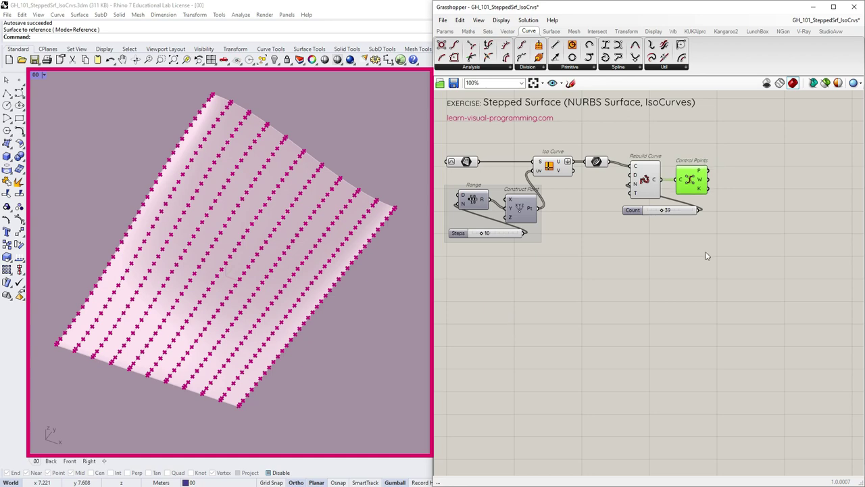
# Delete the Rebuild Curve and Control Points components along with the Count slider
pyautogui.moveTo(718, 251); pyautogui.dragTo(649, 174)
pyautogui.moveTo(647, 181)
pyautogui.mouseDown()
pyautogui.moveTo(650, 170)
pyautogui.moveTo(654, 178)
pyautogui.mouseUp()
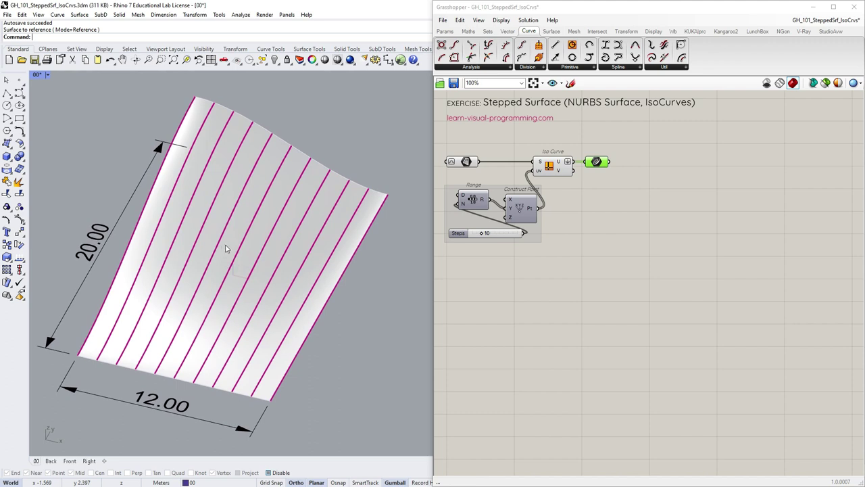
pyautogui.click(631, 261)
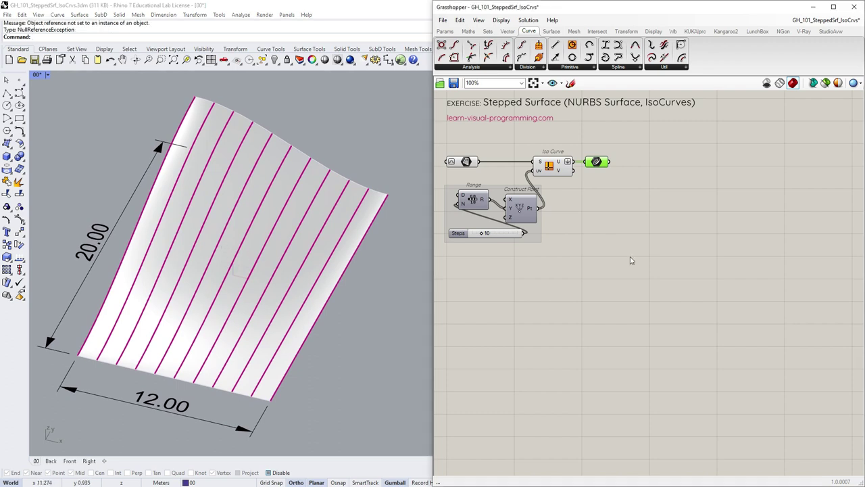
# Add an Extrude component and feed the iso curves from the Curve parameter into its Base input
pyautogui.click(557, 33)
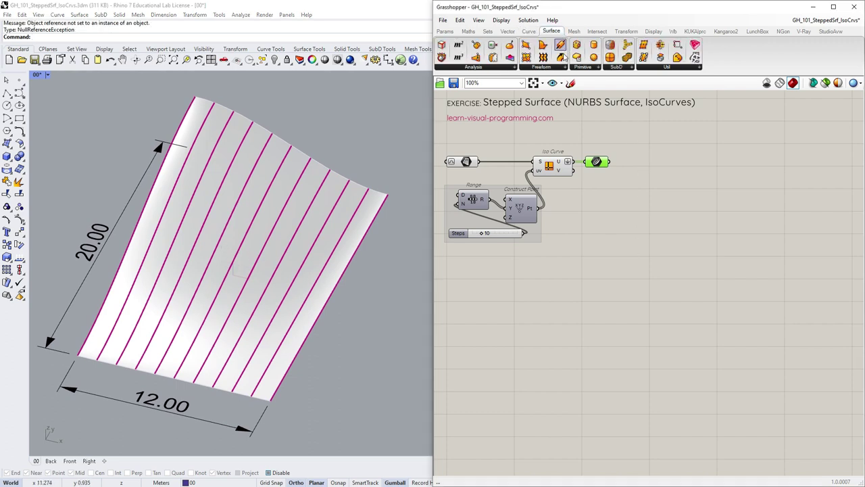
pyautogui.click(553, 67)
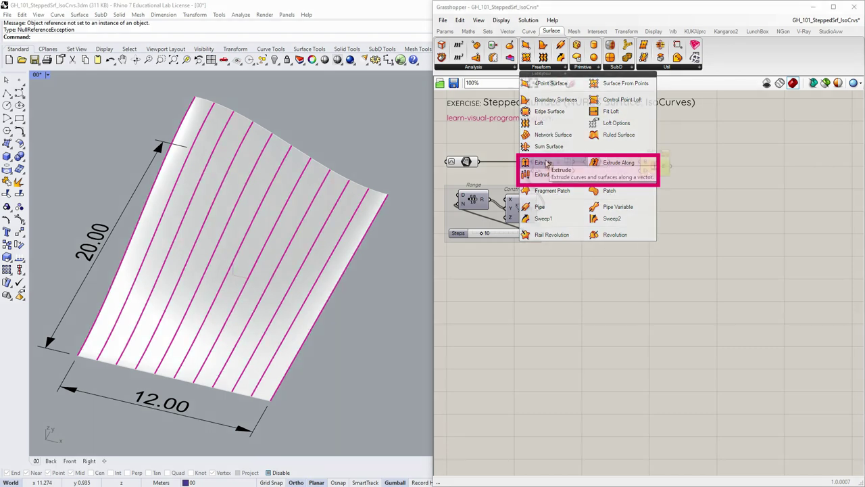
pyautogui.moveTo(545, 163); pyautogui.dragTo(647, 174)
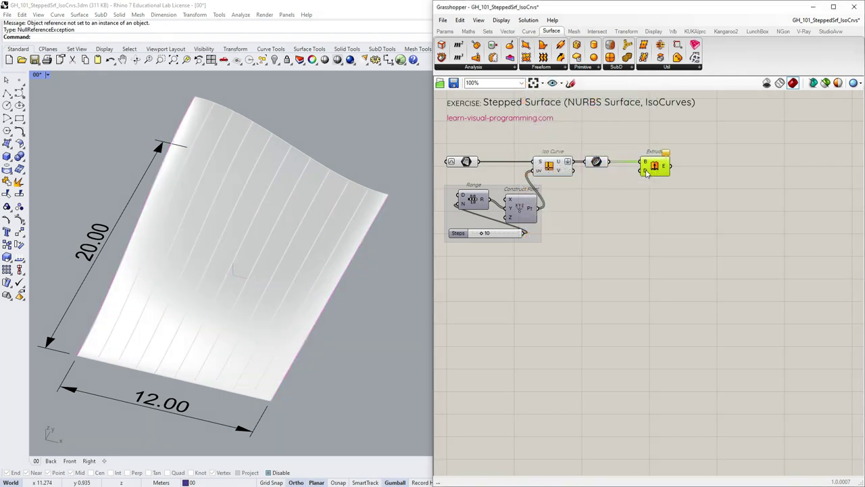
pyautogui.moveTo(647, 174)
# Place an XY Plane component, then add a Unit X vector and connect it to the Extrude component's Direction input
pyautogui.click(507, 32)
pyautogui.moveTo(507, 57); pyautogui.dragTo(651, 223)
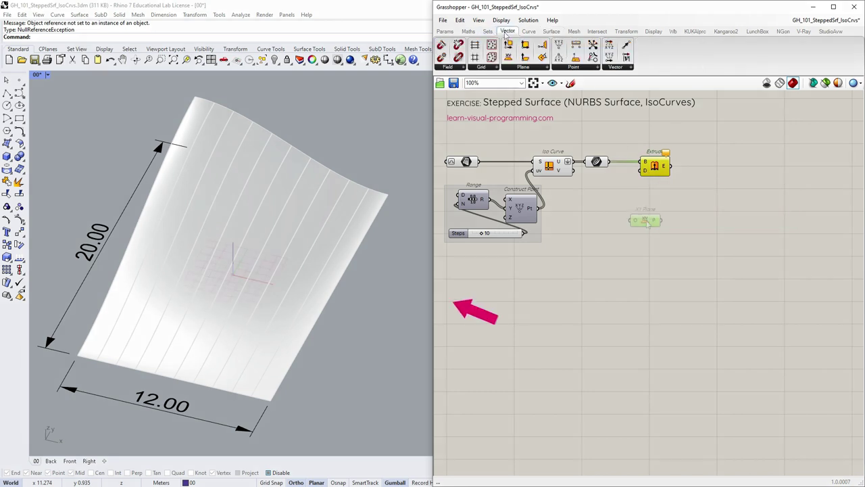
pyautogui.click(616, 67)
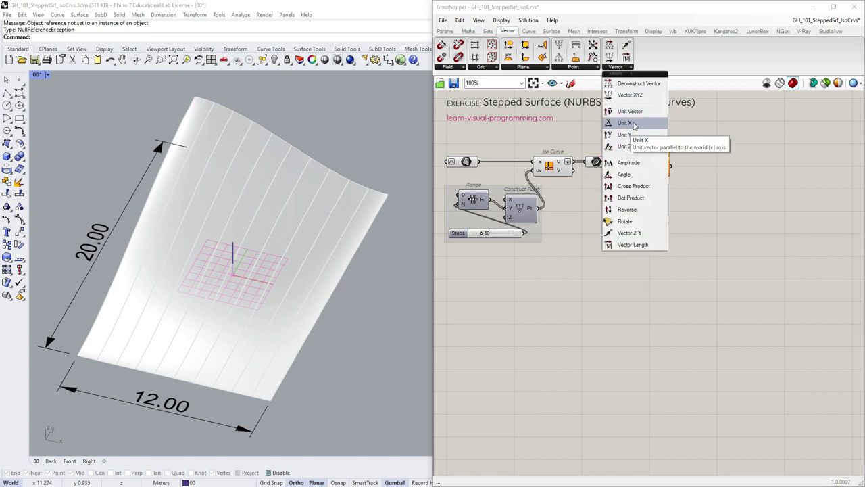
pyautogui.moveTo(619, 146); pyautogui.dragTo(666, 138)
pyautogui.moveTo(604, 198); pyautogui.dragTo(604, 197)
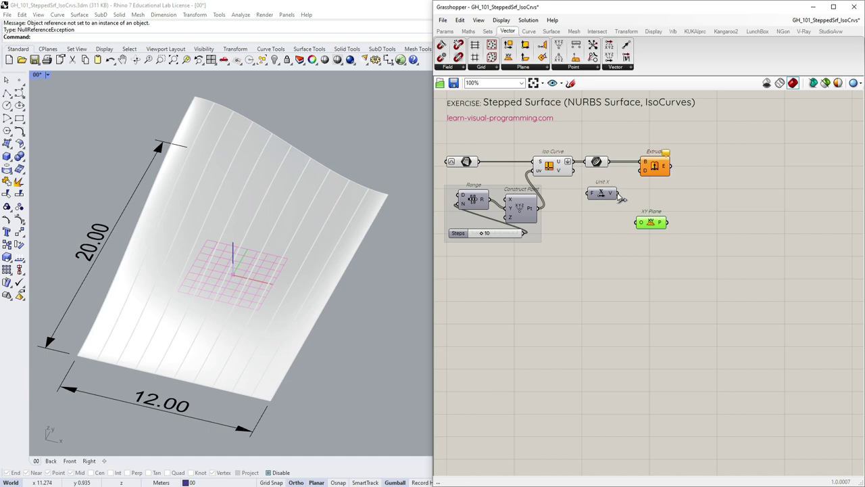
pyautogui.moveTo(645, 177); pyautogui.dragTo(643, 173)
pyautogui.click(654, 167)
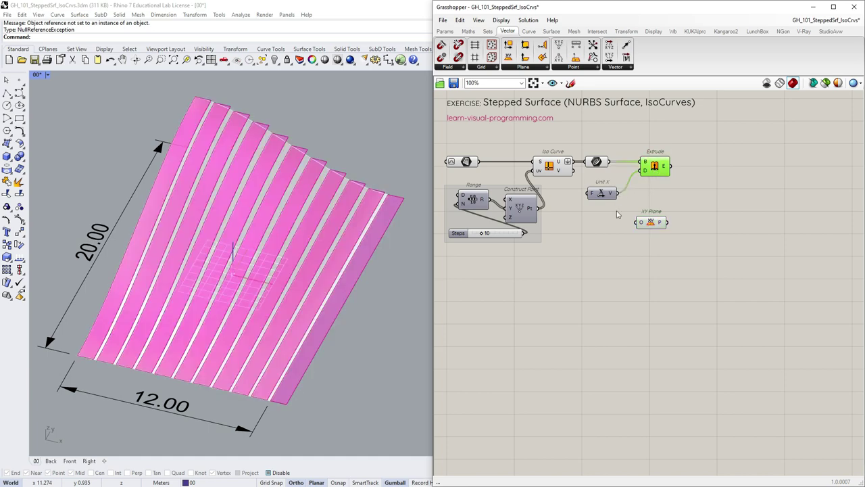
# Set the Range's Steps slider to 12 and the Unit X Factor slider to 1.00
pyautogui.scroll(-4, 237, 153)
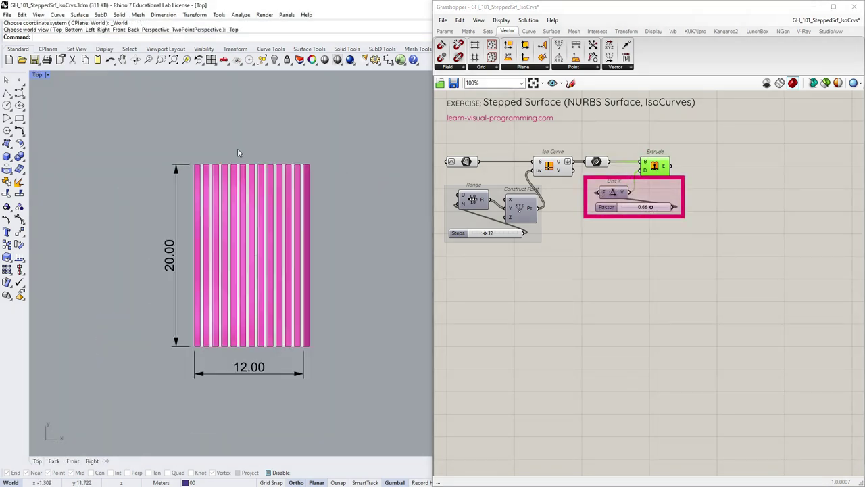
pyautogui.scroll(5, 243, 169)
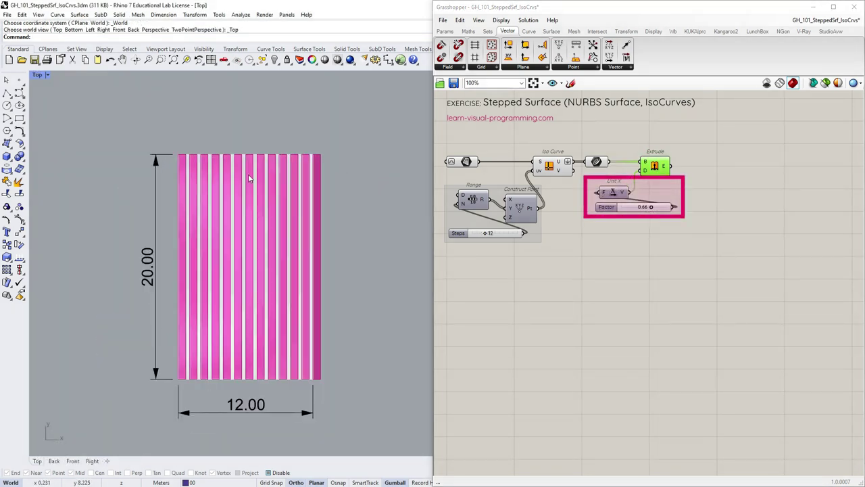
pyautogui.moveTo(651, 206)
pyautogui.mouseDown()
pyautogui.moveTo(695, 206)
pyautogui.moveTo(634, 207)
pyautogui.moveTo(679, 208)
pyautogui.mouseUp()
pyautogui.keyDown('ctrl'); pyautogui.keyDown('shift'); pyautogui.moveTo(317, 329); pyautogui.dragTo(284, 272, button='right'); pyautogui.keyUp('shift'); pyautogui.keyUp('ctrl')
pyautogui.keyDown('ctrl'); pyautogui.keyDown('shift'); pyautogui.moveTo(284, 273); pyautogui.dragTo(264, 259, button='right'); pyautogui.keyUp('shift'); pyautogui.keyUp('ctrl')
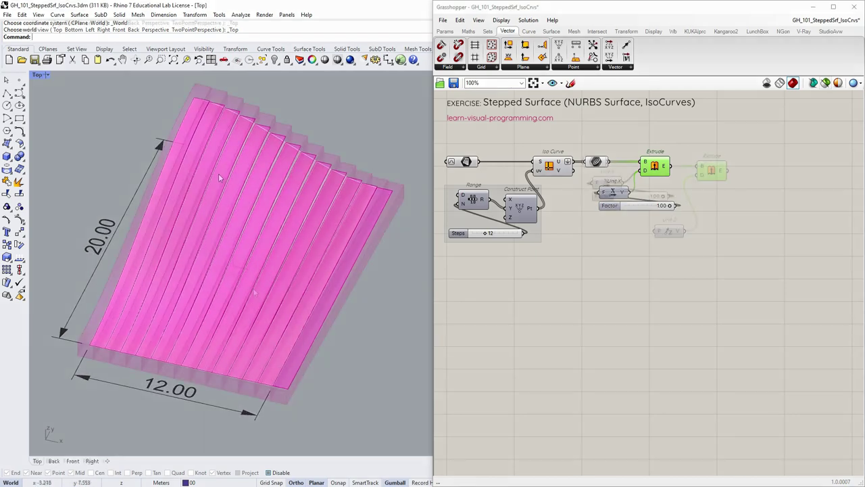
# Try a second Extrude along a Unit Z vector and lower its Factor slider
pyautogui.keyDown('ctrl'); pyautogui.keyDown('shift'); pyautogui.moveTo(219, 178); pyautogui.dragTo(285, 209, button='right'); pyautogui.keyUp('shift'); pyautogui.keyUp('ctrl')
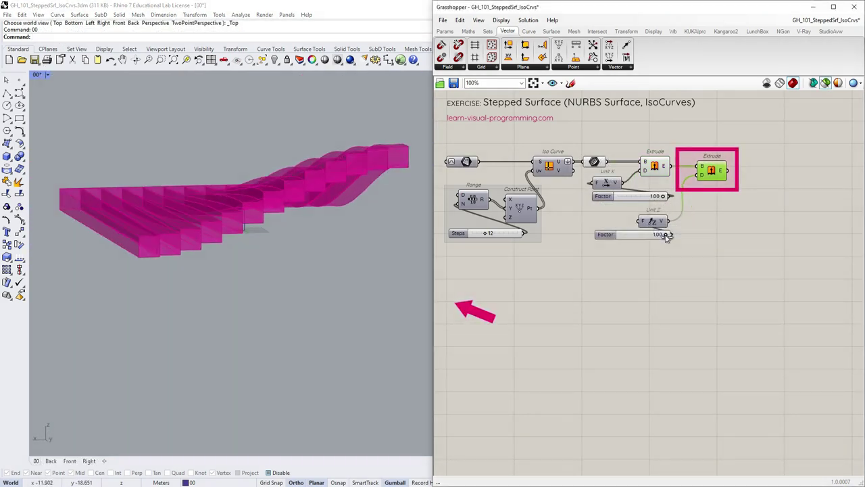
pyautogui.moveTo(666, 236); pyautogui.dragTo(629, 236)
pyautogui.keyDown('ctrl'); pyautogui.keyDown('shift'); pyautogui.moveTo(135, 229); pyautogui.dragTo(278, 180, button='right'); pyautogui.keyUp('shift'); pyautogui.keyUp('ctrl')
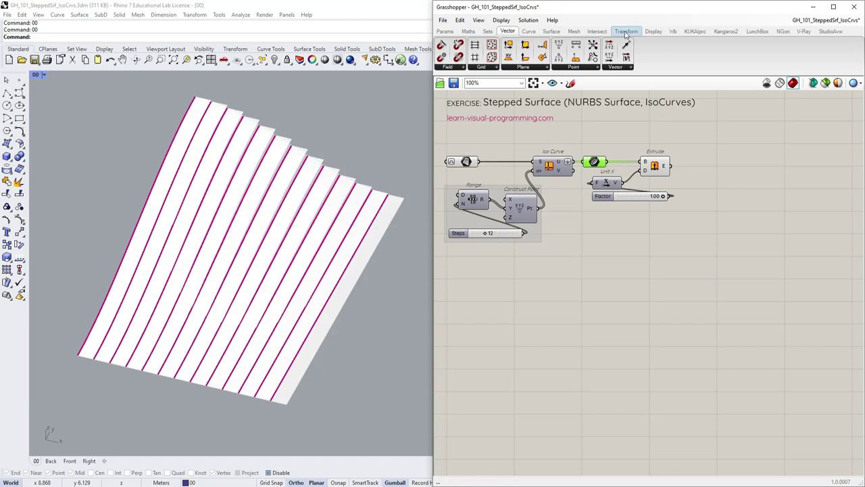
# Add a Move component that shifts the iso curves by Unit X, previewing the originals in blue and the moved curves in cyan
pyautogui.click(626, 32)
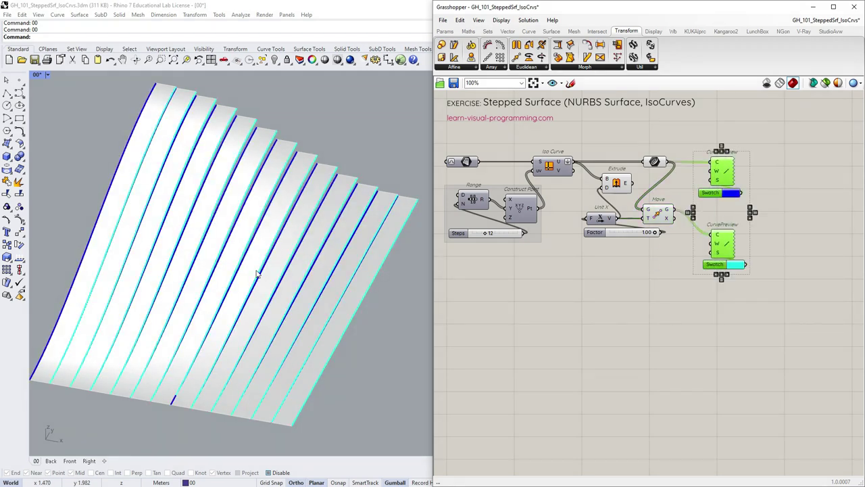
pyautogui.moveTo(306, 348); pyautogui.dragTo(274, 340, button='right')
pyautogui.scroll(8, 244, 152)
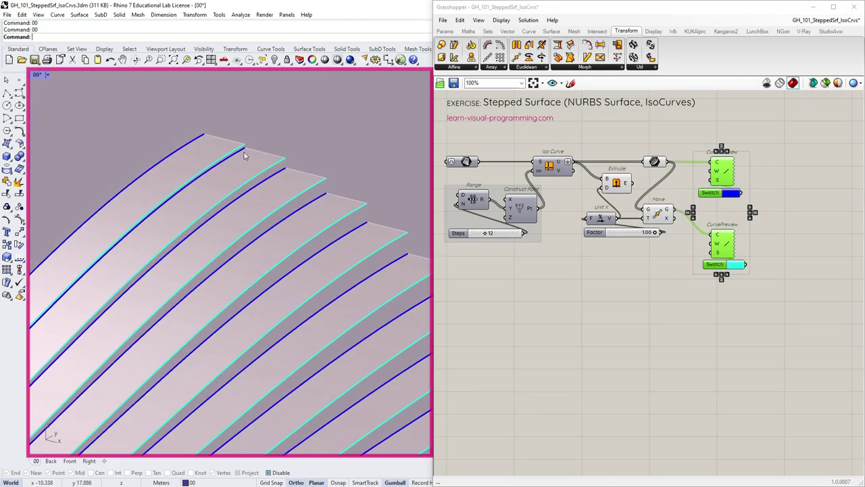
pyautogui.scroll(3, 249, 227)
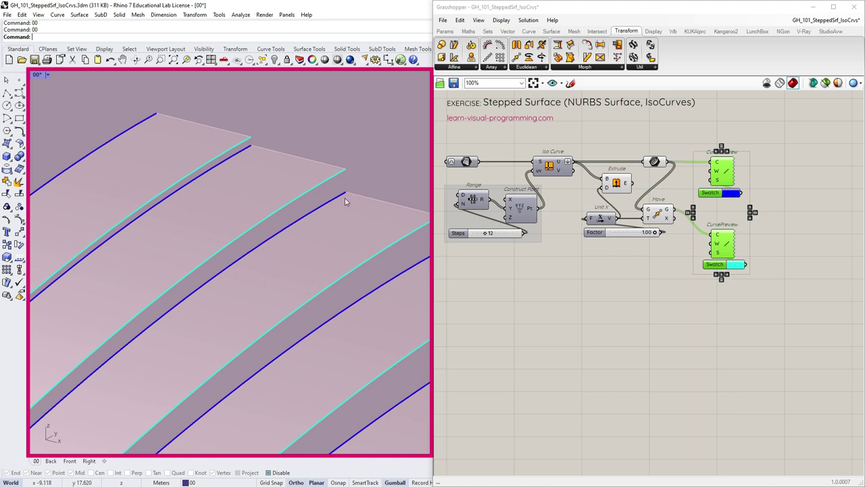
# Add a Cull Index component and feed its List input with the original iso curves
pyautogui.click(466, 135)
pyautogui.click(488, 31)
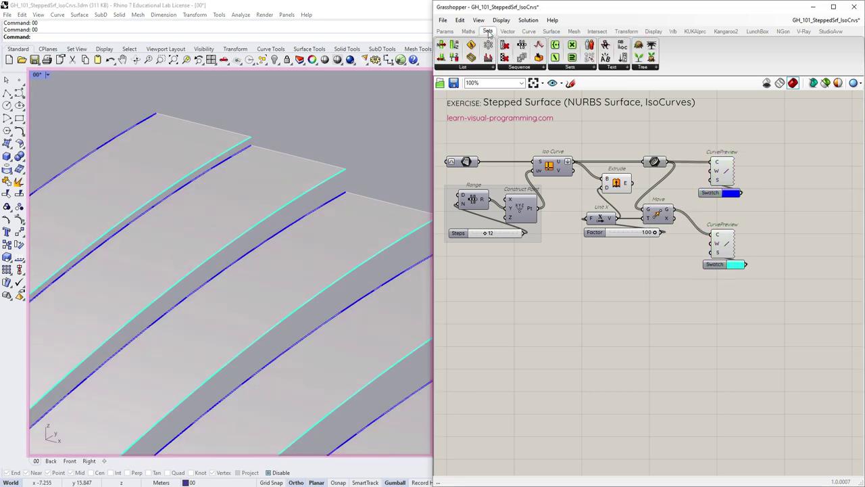
pyautogui.click(491, 68)
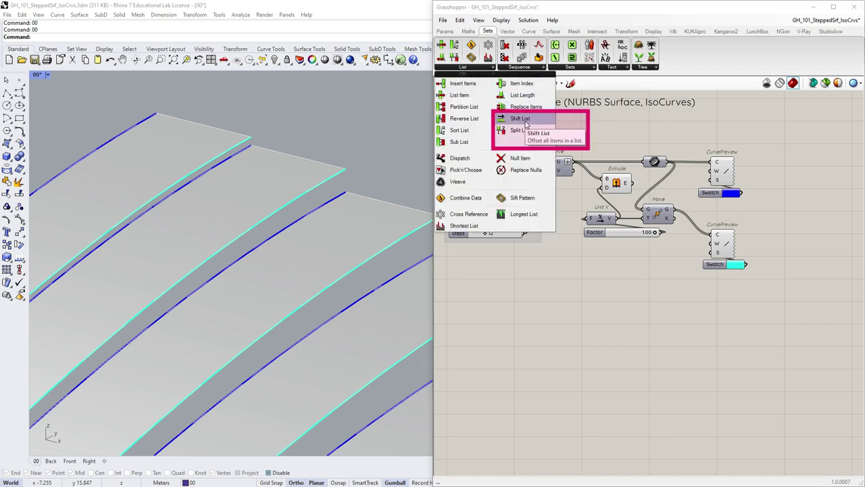
pyautogui.click(533, 69)
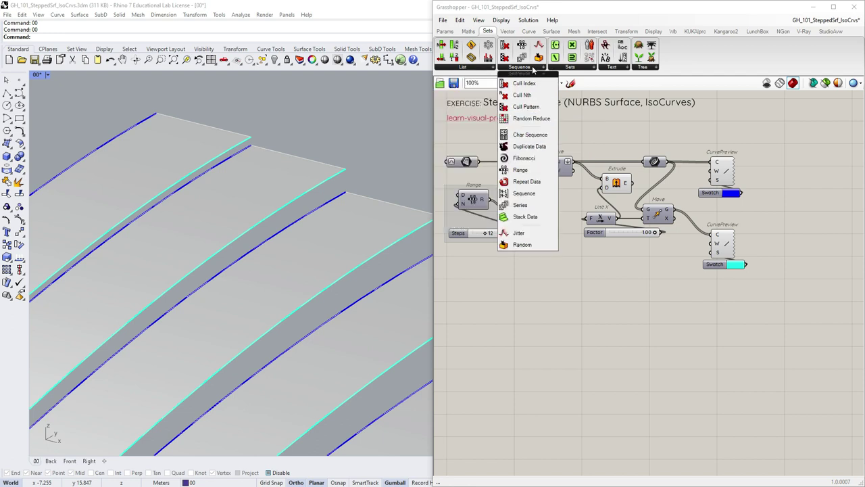
pyautogui.moveTo(534, 86); pyautogui.dragTo(714, 187)
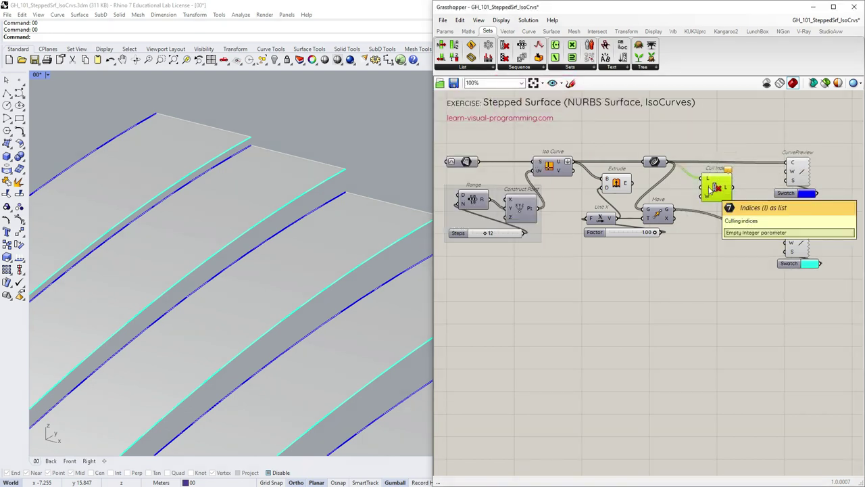
# Set the Cull Index component's Indices input to the integer 0
pyautogui.rightClick(709, 190)
pyautogui.moveTo(729, 292)
pyautogui.write('0')
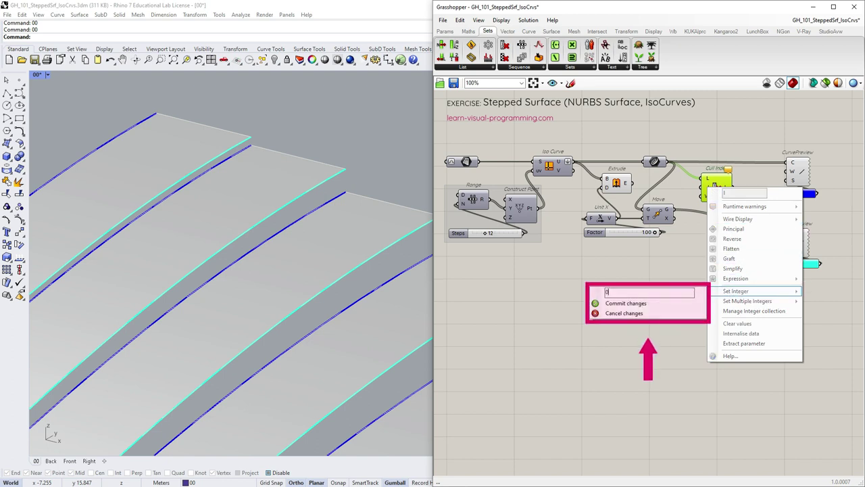
pyautogui.click(629, 303)
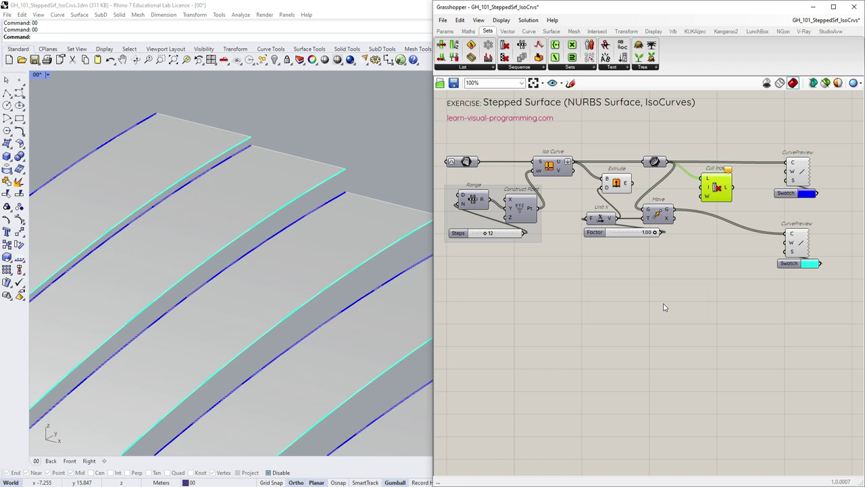
# Rename the Indices input to I*(0), route the culled curves into the blue curve preview, and align Cull Index with the Curve parameter
pyautogui.rightClick(709, 190)
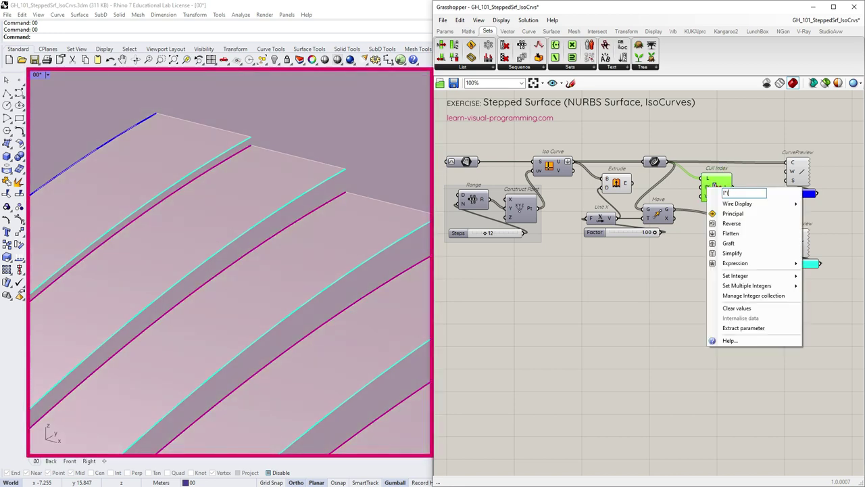
pyautogui.click(791, 169)
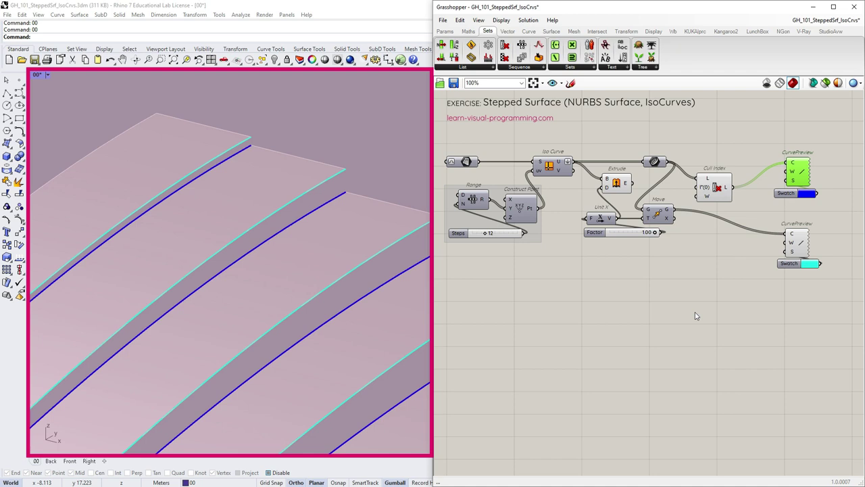
pyautogui.moveTo(716, 188); pyautogui.dragTo(709, 170)
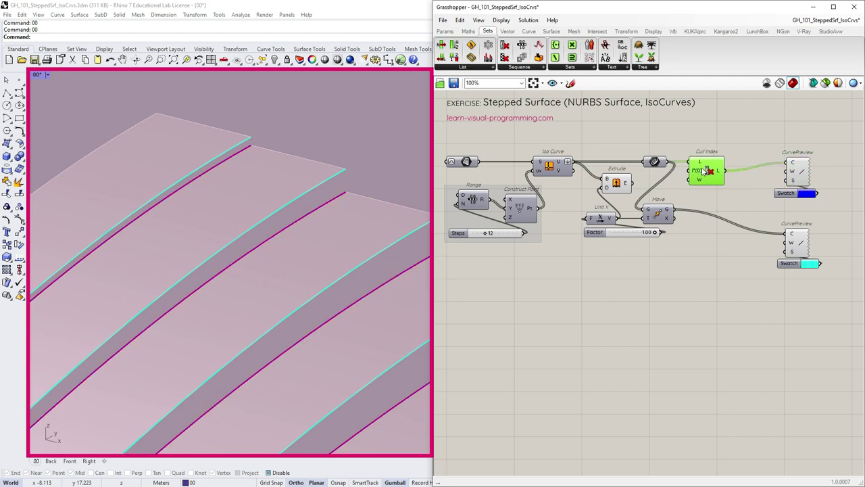
# Duplicate the Cull Index component and feed the copy with the moved curves from the Move component
pyautogui.scroll(-3, 186, 148)
pyautogui.scroll(5, 404, 284)
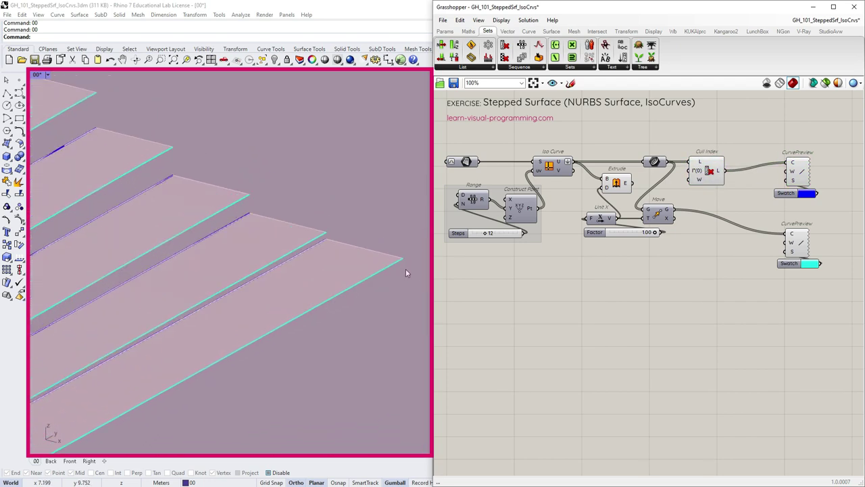
pyautogui.moveTo(812, 295); pyautogui.dragTo(787, 163)
pyautogui.moveTo(786, 166); pyautogui.dragTo(787, 166)
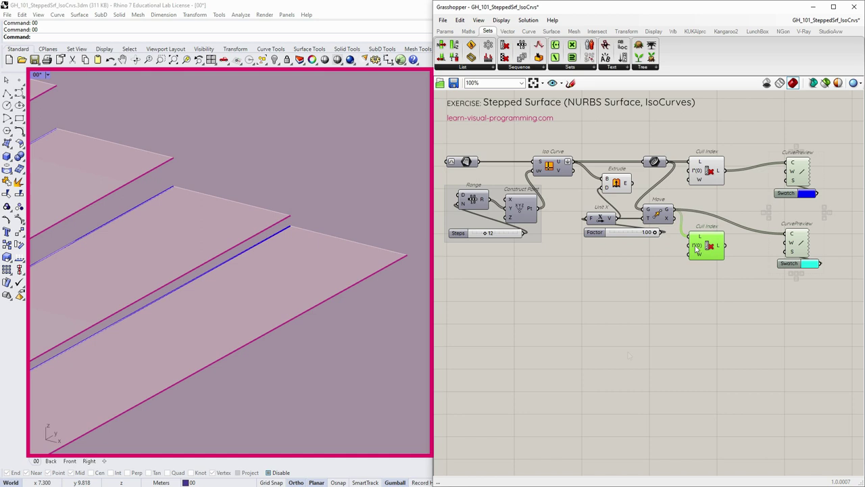
# Set the second Cull Index's Indices input to -1, rename it I*(-1), and route its output into the cyan curve preview
pyautogui.rightClick(695, 245)
pyautogui.press('BackSpace')
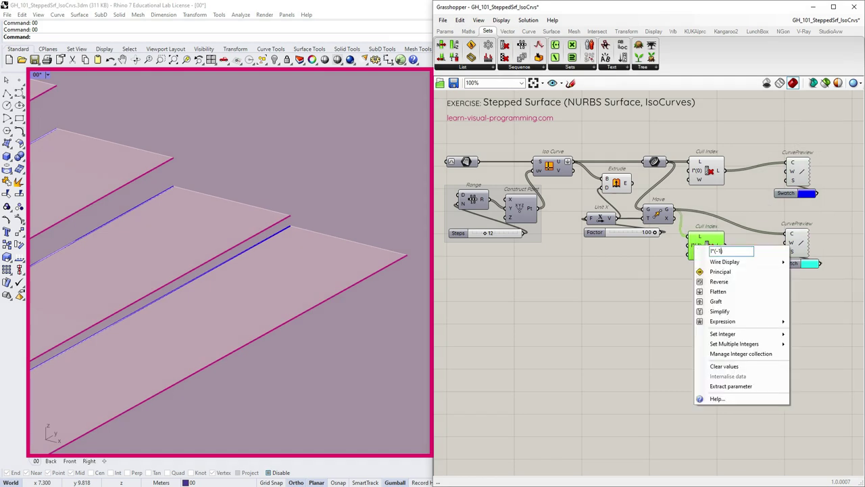
pyautogui.moveTo(713, 338)
pyautogui.write('-1')
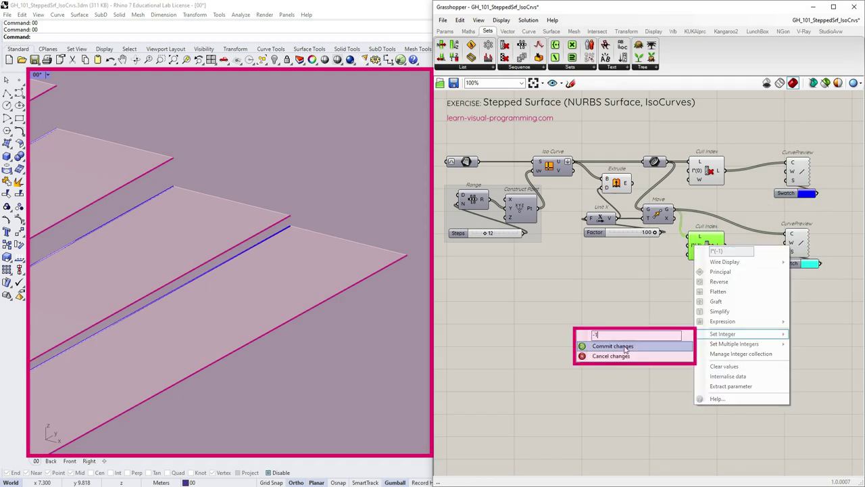
pyautogui.click(612, 345)
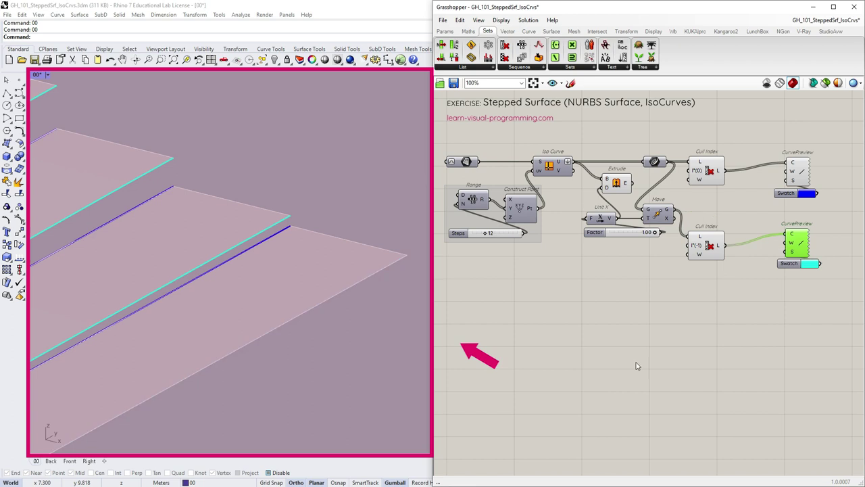
pyautogui.moveTo(707, 246); pyautogui.dragTo(708, 219)
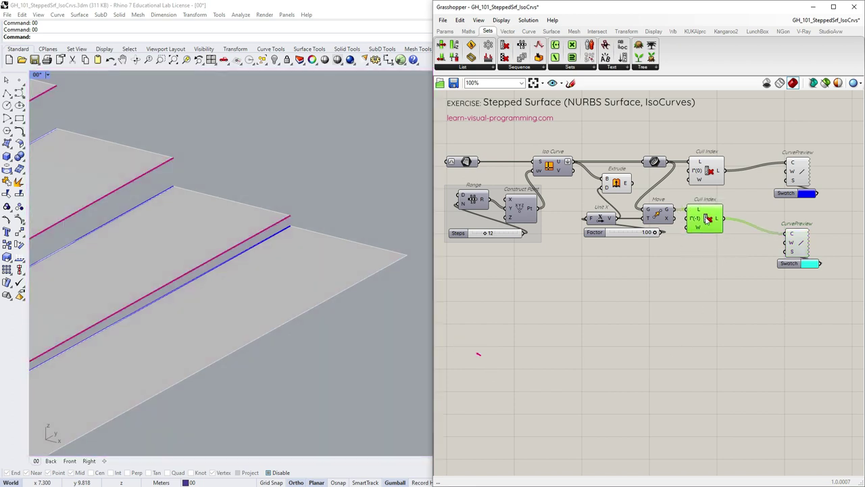
# Move the curve previews beside their Cull Index components and place a Loft component on the canvas
pyautogui.click(551, 31)
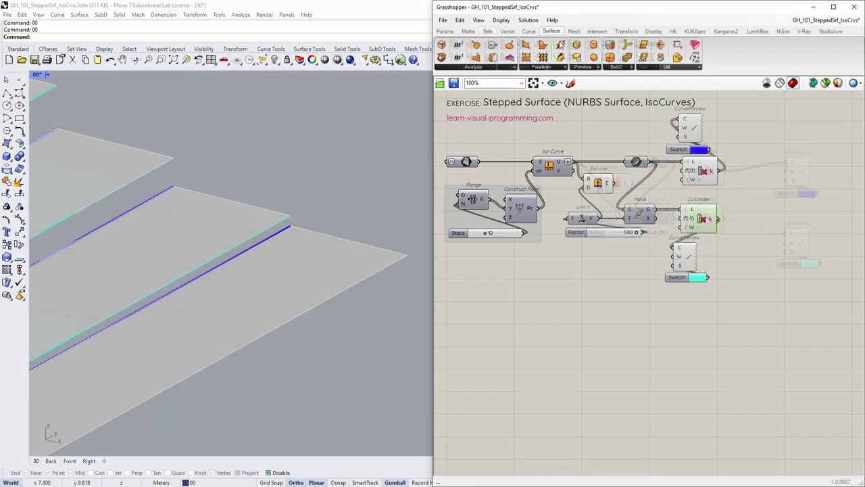
pyautogui.click(541, 67)
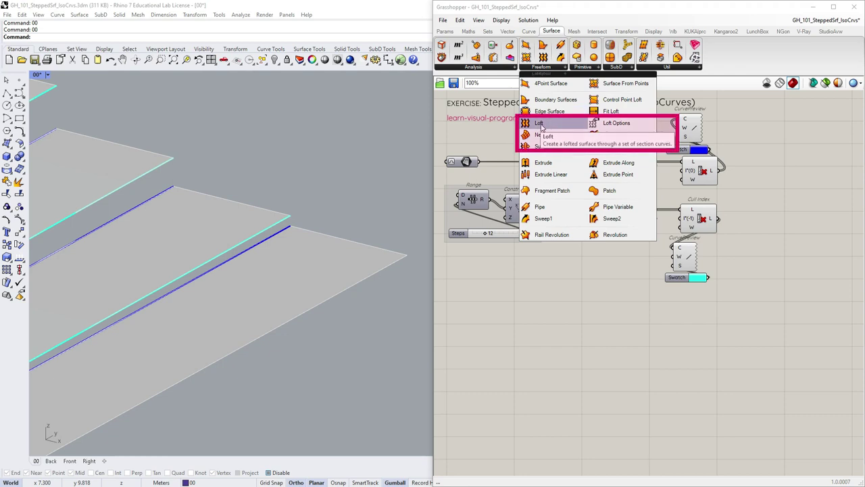
pyautogui.moveTo(541, 124); pyautogui.dragTo(814, 183)
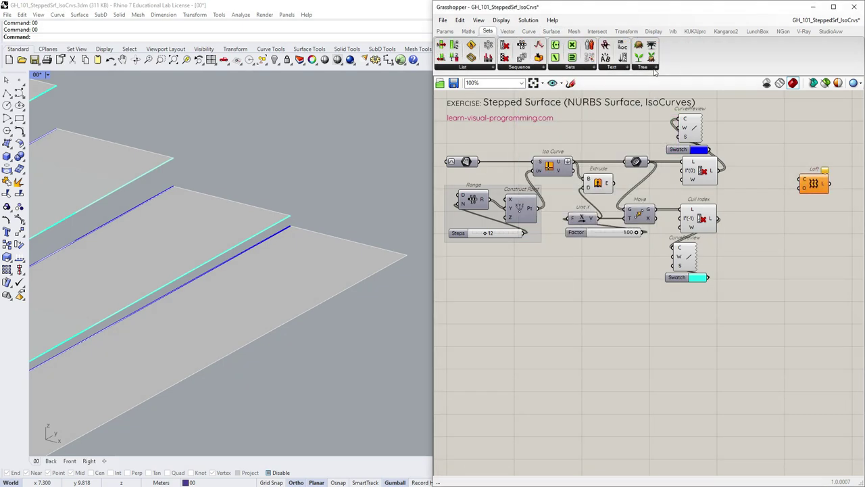
# Place a Merge component and feed its D1 and D2 inputs from the I*(0) and I*(-1) Cull Index components respectively
pyautogui.click(488, 31)
pyautogui.click(642, 67)
pyautogui.moveTo(713, 149); pyautogui.dragTo(754, 192)
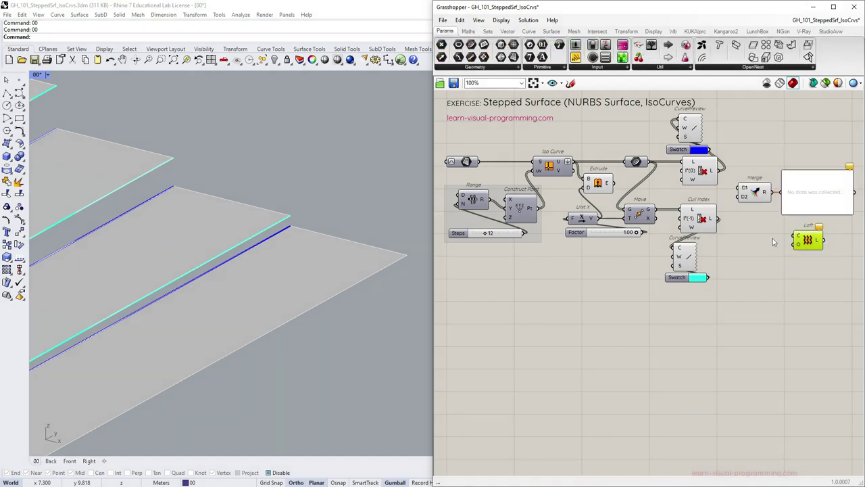
pyautogui.moveTo(718, 170); pyautogui.dragTo(739, 187)
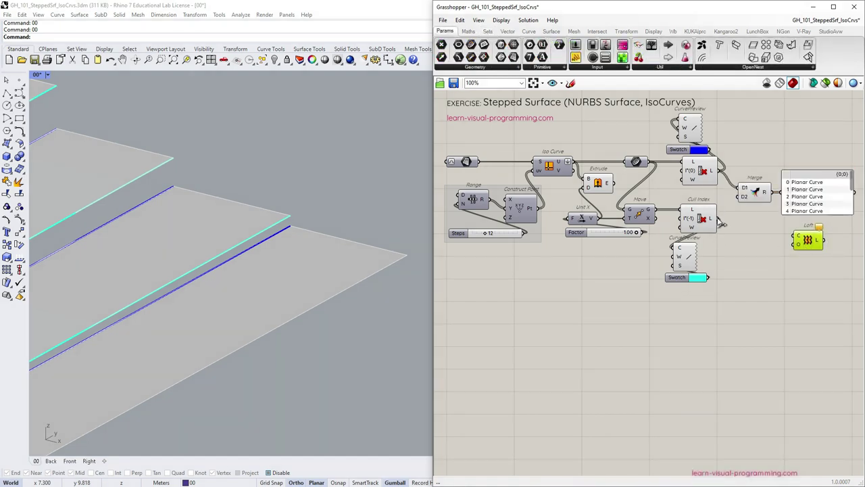
pyautogui.moveTo(718, 218); pyautogui.dragTo(739, 196)
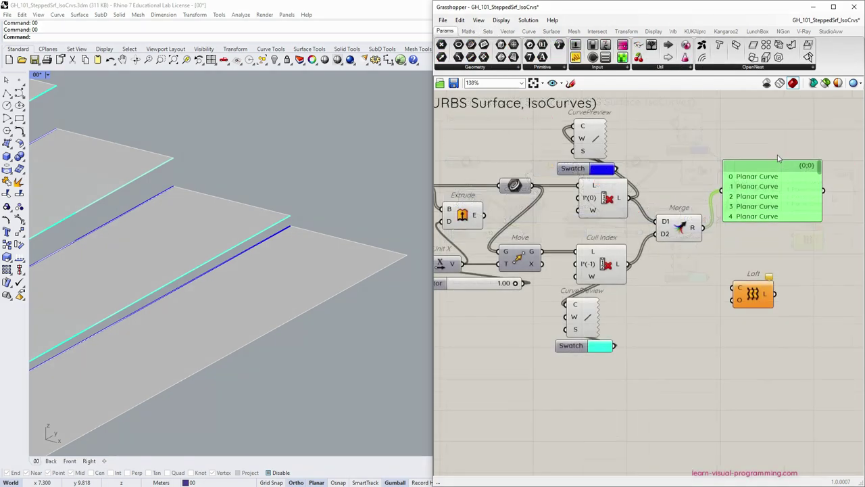
# Enlarge the panel listing the merged curves and graft both the D1 and D2 inputs of Merge
pyautogui.moveTo(780, 159); pyautogui.dragTo(777, 135)
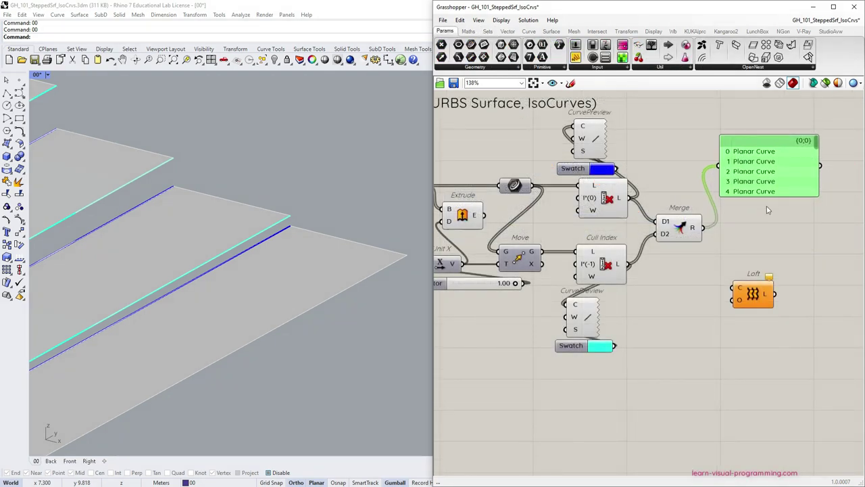
pyautogui.moveTo(764, 196); pyautogui.dragTo(764, 273)
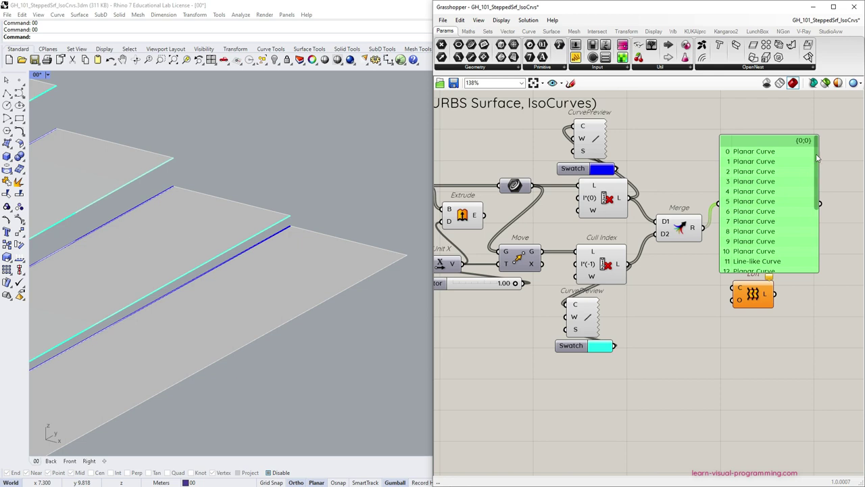
pyautogui.moveTo(817, 154); pyautogui.dragTo(817, 135)
pyautogui.rightClick(664, 225)
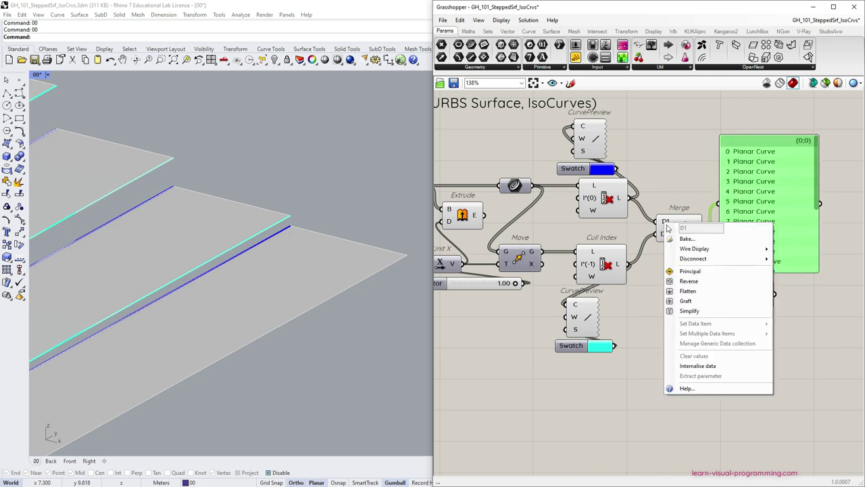
pyautogui.click(682, 304)
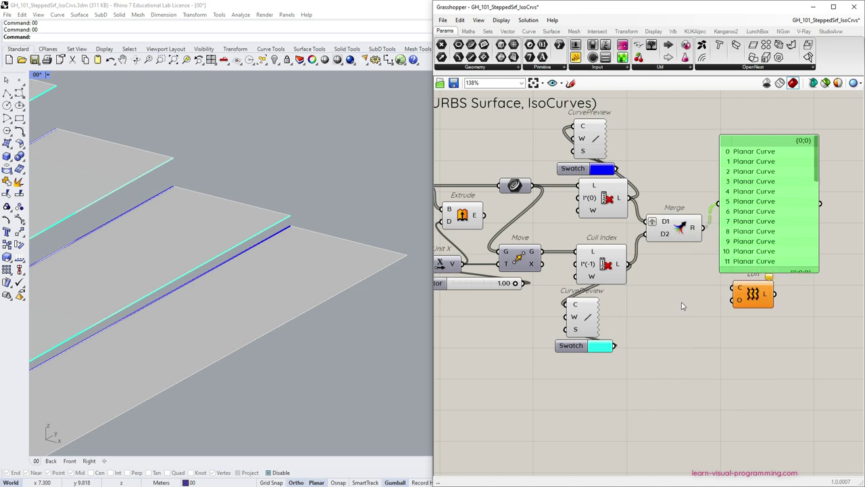
pyautogui.rightClick(654, 237)
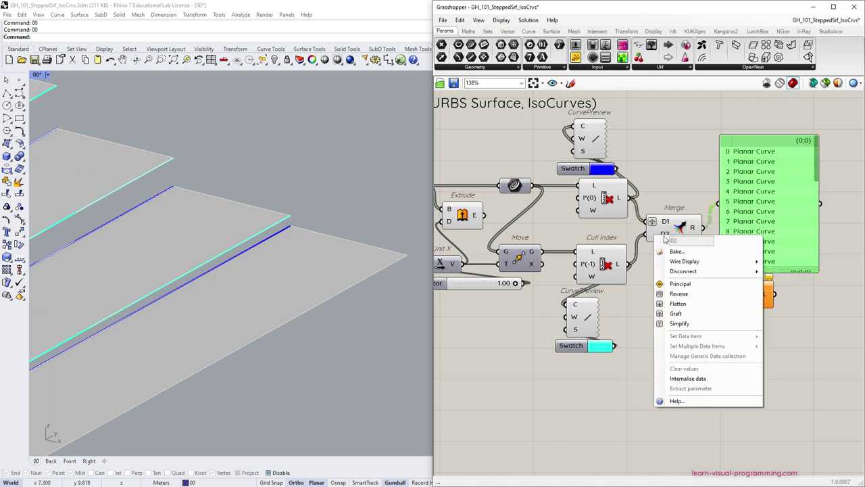
pyautogui.click(679, 316)
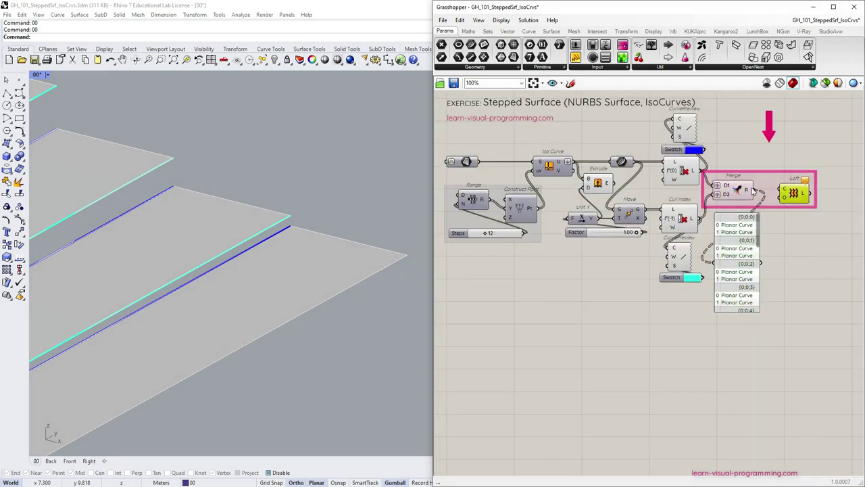
# Feed the Merge result into the Loft component's Curves input to build the risers
pyautogui.moveTo(761, 194); pyautogui.dragTo(784, 190)
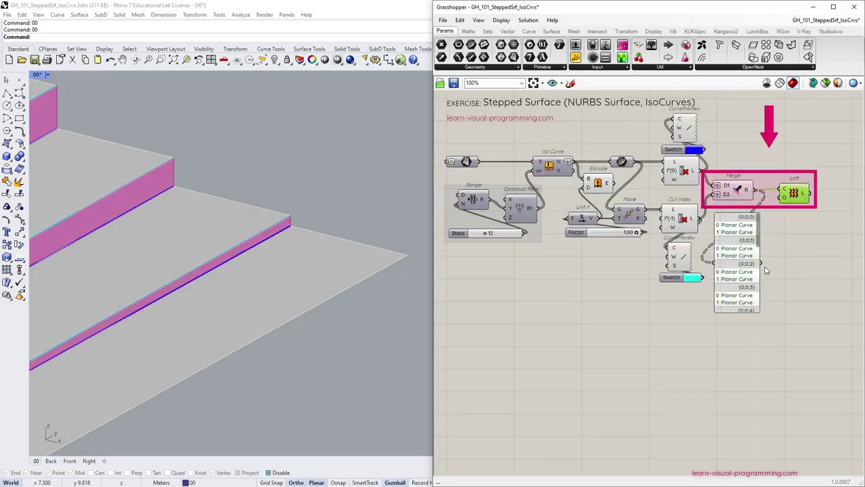
pyautogui.scroll(-5, 316, 229)
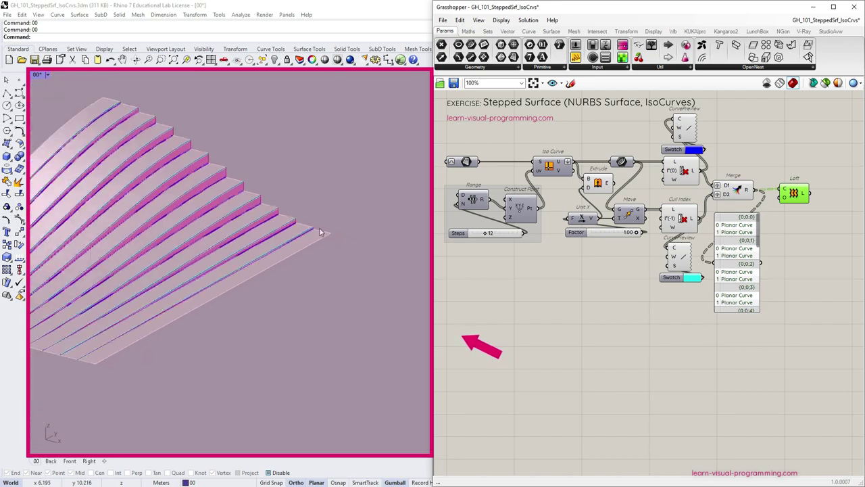
pyautogui.moveTo(321, 232); pyautogui.dragTo(278, 220, button='right')
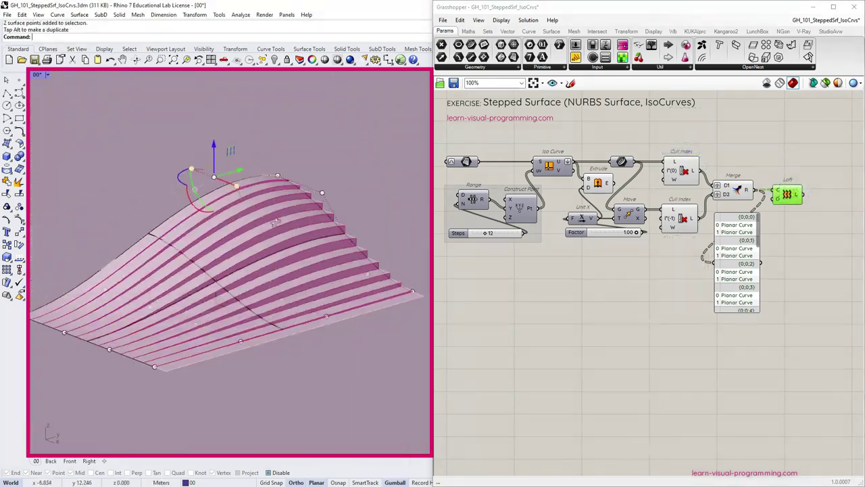
# Raise a group of the base surface's control points to test how the treads and risers follow
pyautogui.moveTo(274, 221); pyautogui.dragTo(162, 200, button='right')
pyautogui.moveTo(154, 196); pyautogui.dragTo(214, 349)
pyautogui.moveTo(259, 338); pyautogui.dragTo(223, 311, button='right')
pyautogui.moveTo(197, 267); pyautogui.dragTo(195, 215)
pyautogui.moveTo(210, 284); pyautogui.dragTo(245, 271, button='right')
pyautogui.click(245, 271)
# Select two neighbouring control points near the surface's lower side and move them down to test the stepped result
pyautogui.click(222, 237)
pyautogui.keyDown('shift'); pyautogui.click(253, 249); pyautogui.keyUp('shift')
pyautogui.moveTo(238, 209); pyautogui.dragTo(238, 225)
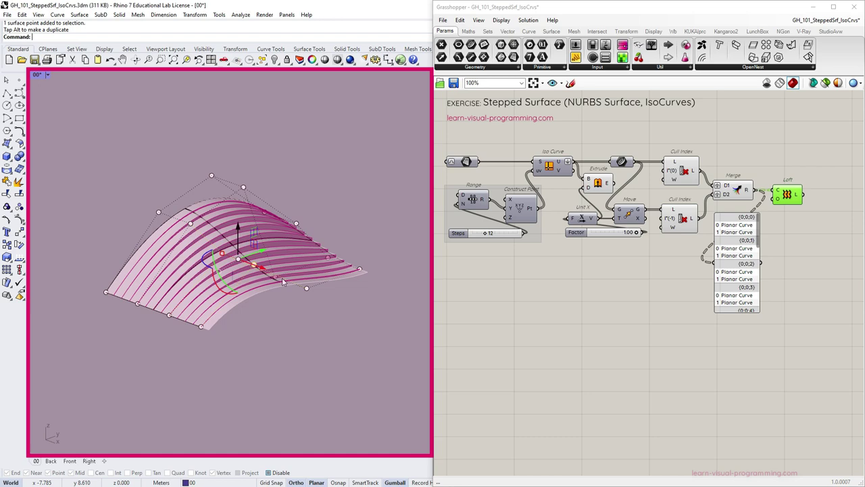
pyautogui.moveTo(283, 281); pyautogui.dragTo(255, 190, button='right')
pyautogui.moveTo(188, 188); pyautogui.dragTo(188, 199)
pyautogui.moveTo(237, 287); pyautogui.dragTo(307, 250, button='right')
pyautogui.scroll(2, 308, 250)
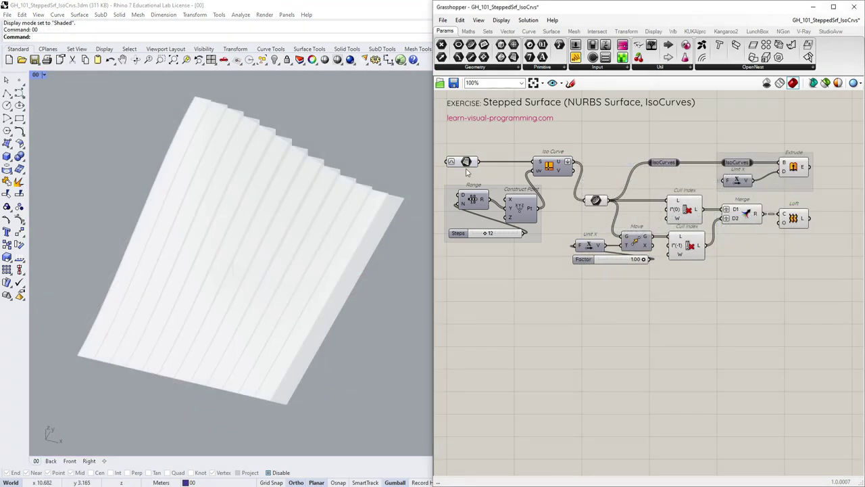
# Insert a copy of Cull Index before the Extrude with its index set to -1 and labelled I*(-1), removing the tread beyond the surface boundary
pyautogui.click(465, 162)
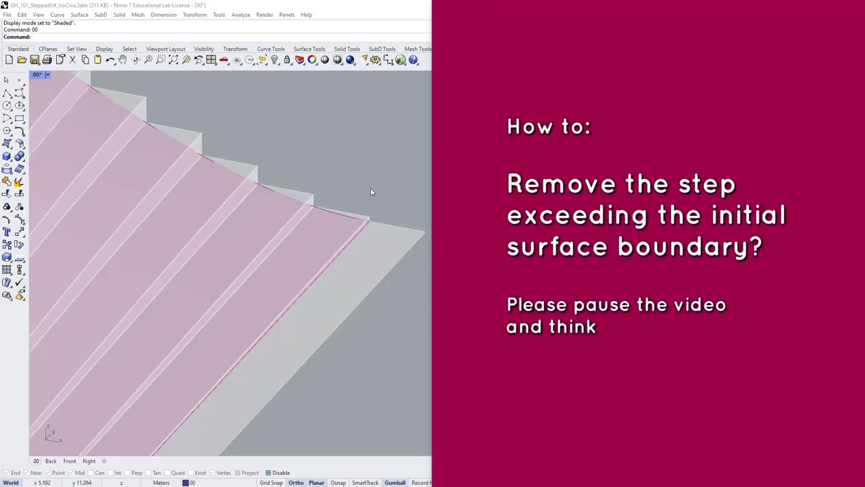
pyautogui.keyDown('shift'); pyautogui.moveTo(371, 190); pyautogui.dragTo(303, 161, button='right'); pyautogui.keyUp('shift')
pyautogui.scroll(2, 313, 156)
pyautogui.click(473, 176)
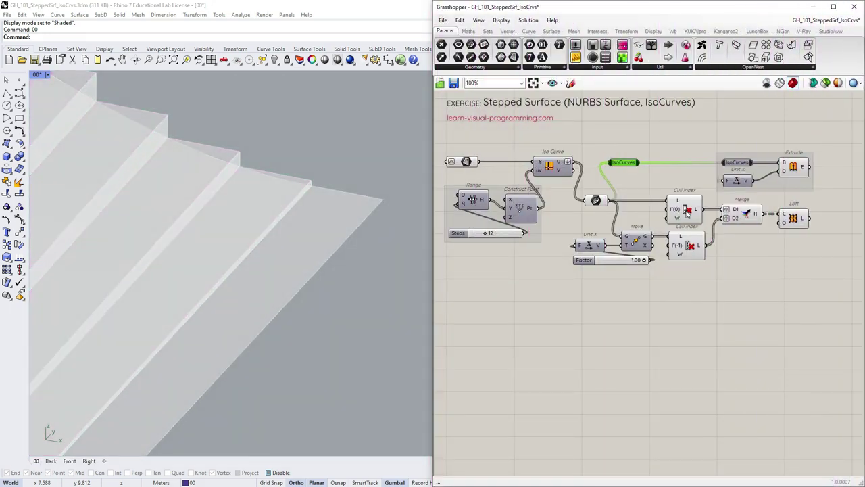
pyautogui.keyDown('alt'); pyautogui.moveTo(686, 211); pyautogui.dragTo(685, 169); pyautogui.keyUp('alt')
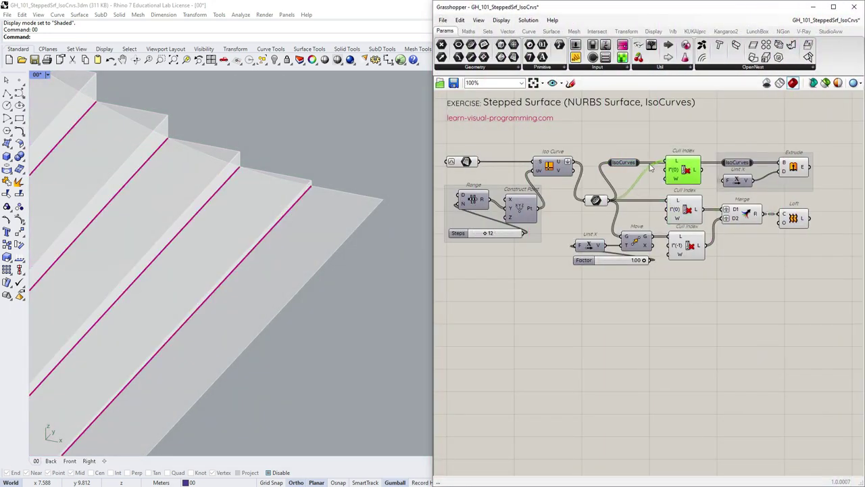
pyautogui.rightClick(675, 173)
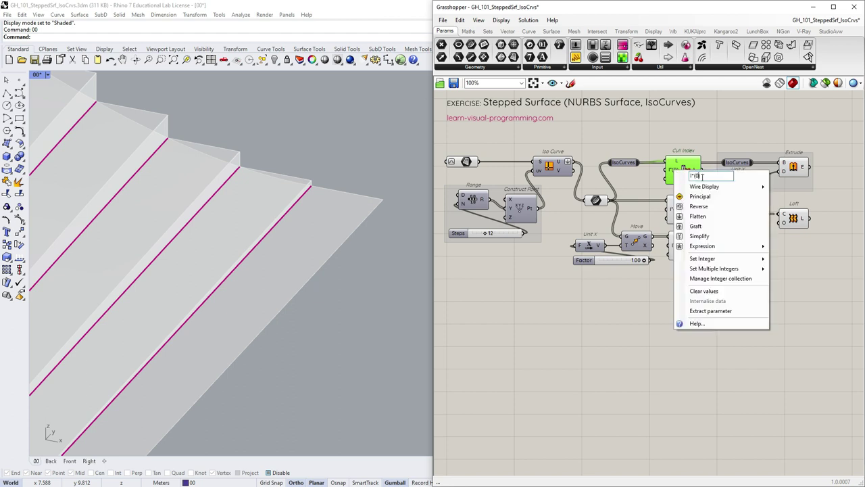
pyautogui.moveTo(702, 258)
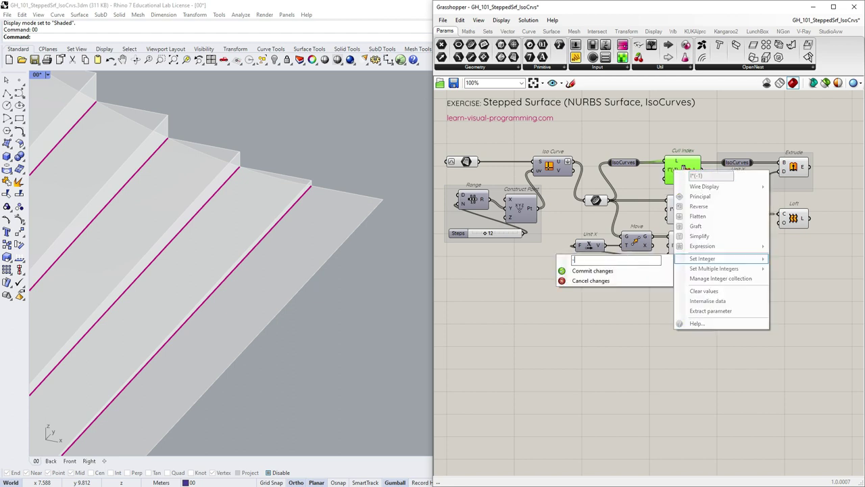
pyautogui.click(559, 271)
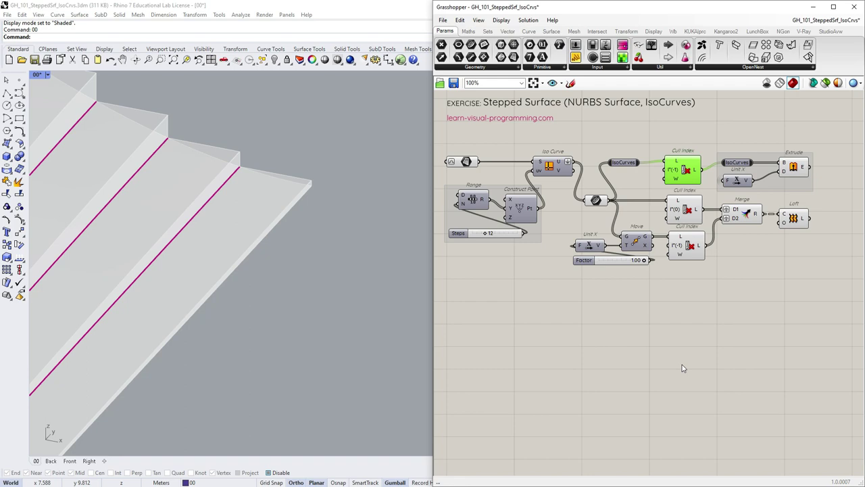
pyautogui.click(793, 172)
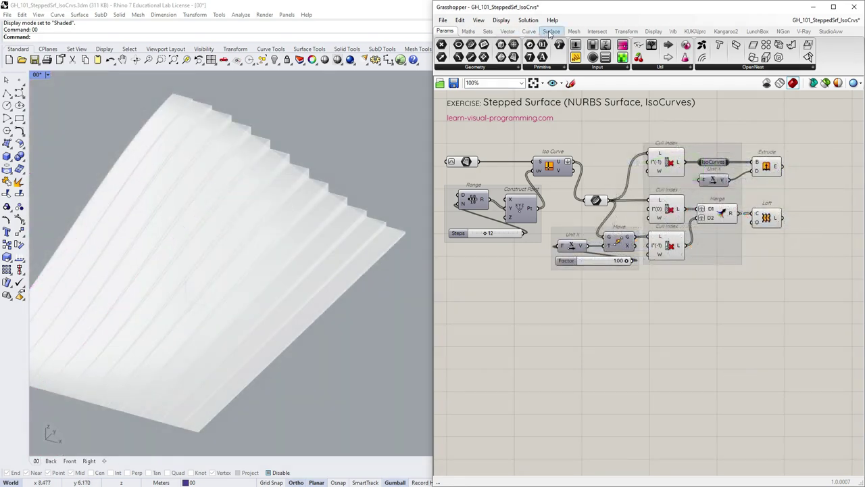
# Place a Brep Join component after the Extrude and Loft components and flatten its Breps input
pyautogui.click(558, 33)
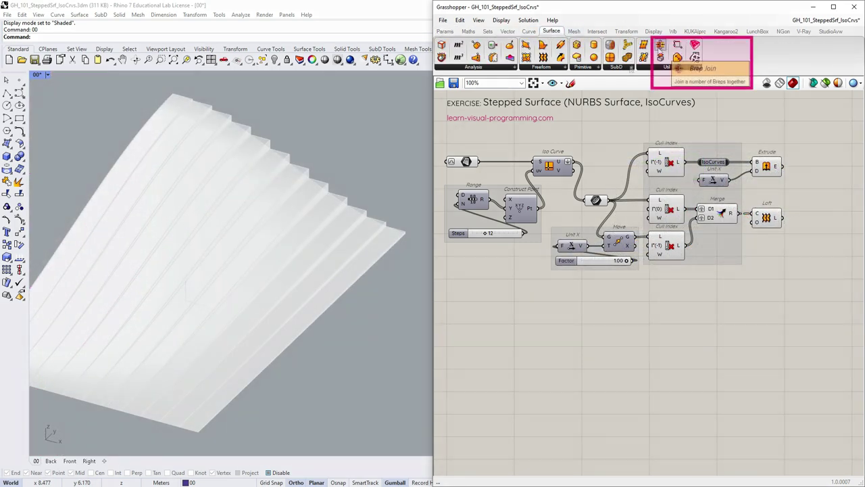
pyautogui.moveTo(660, 46); pyautogui.dragTo(835, 203)
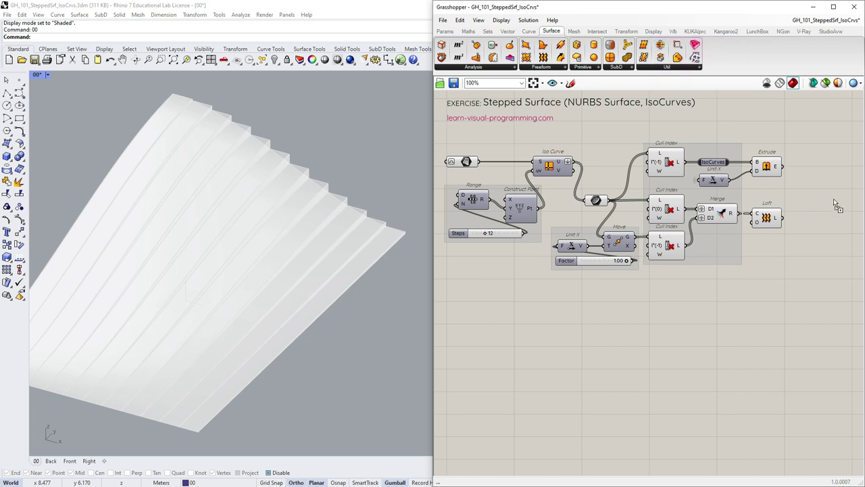
pyautogui.rightClick(806, 194)
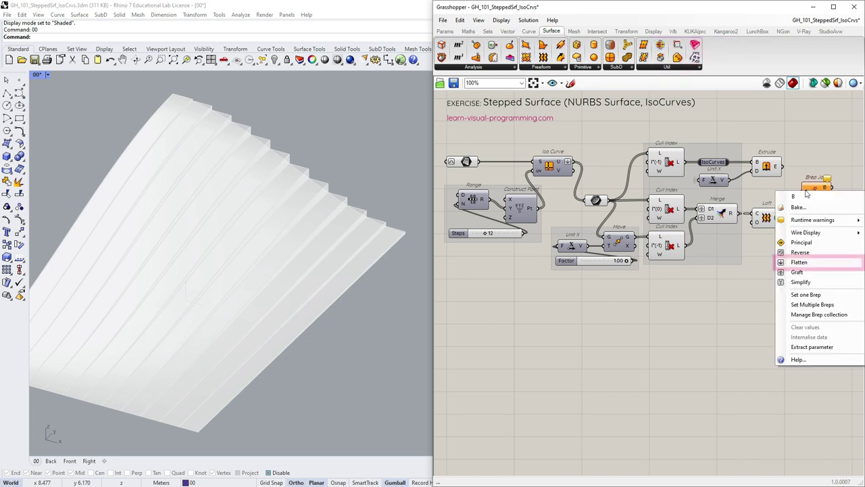
pyautogui.click(799, 262)
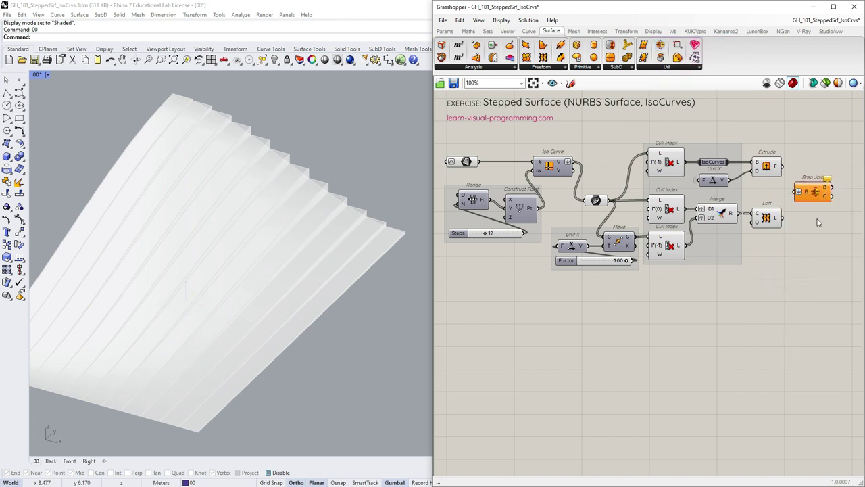
pyautogui.scroll(3, 735, 177)
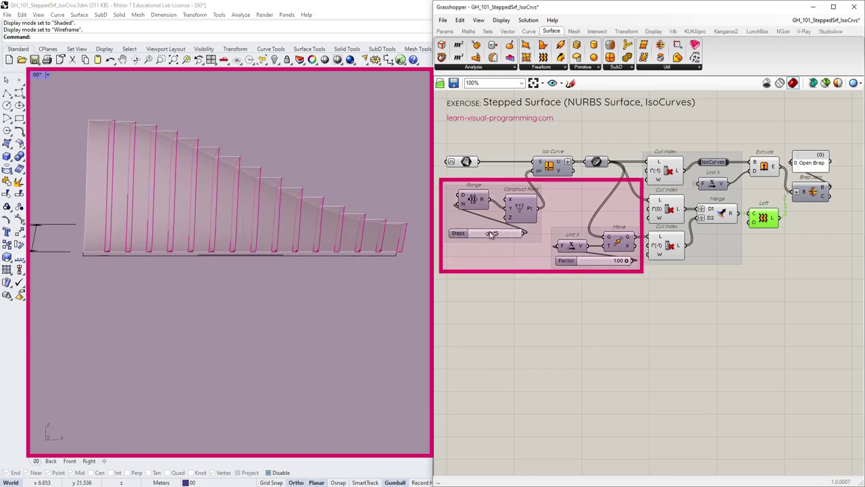
# Try higher Steps values on the stepped surface and return the slider to 12
pyautogui.moveTo(492, 234); pyautogui.dragTo(495, 233)
pyautogui.moveTo(369, 224); pyautogui.dragTo(269, 184, button='right')
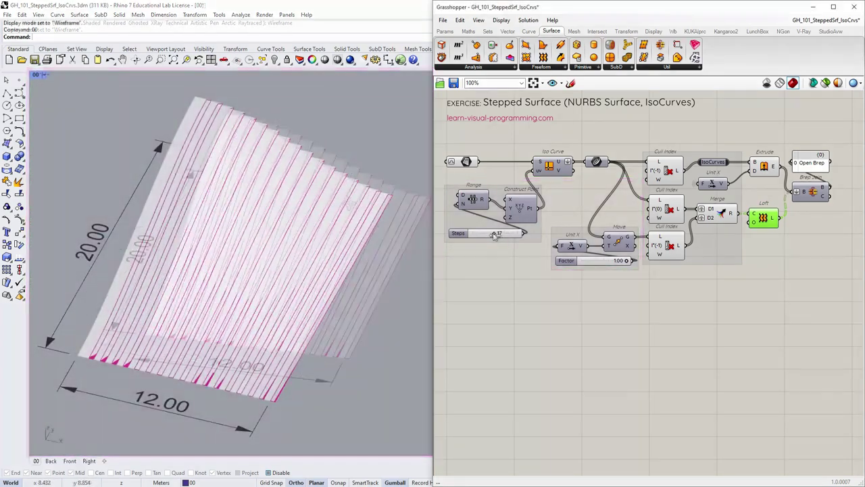
pyautogui.moveTo(494, 234); pyautogui.dragTo(484, 234)
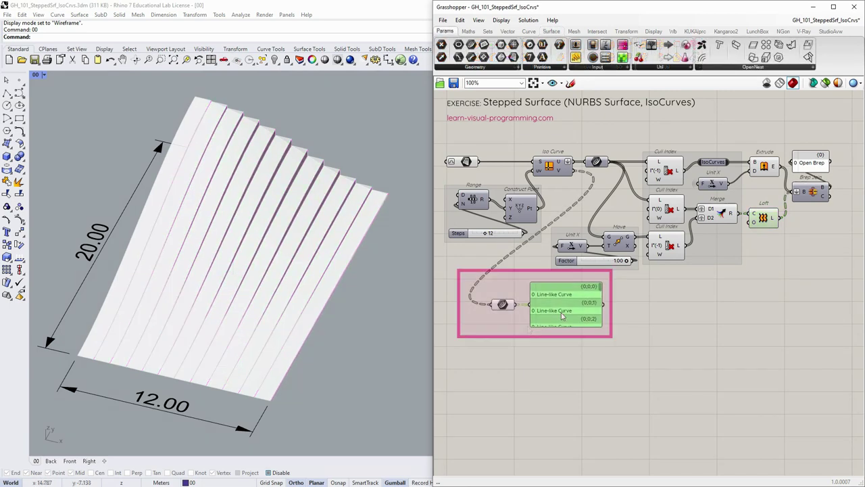
# Flatten Iso Curve's V output and test the shared step-count slider at 30 before setting it to 14
pyautogui.rightClick(569, 171)
pyautogui.click(592, 221)
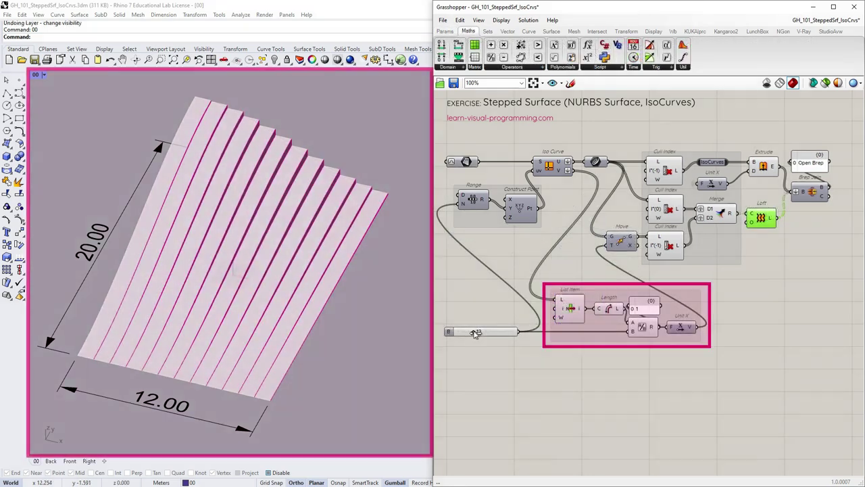
pyautogui.moveTo(470, 332); pyautogui.dragTo(525, 340)
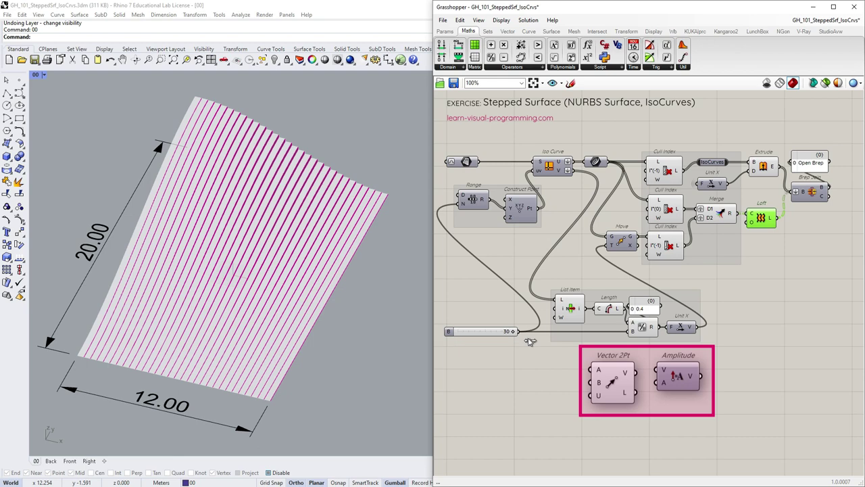
pyautogui.moveTo(514, 335); pyautogui.dragTo(484, 340)
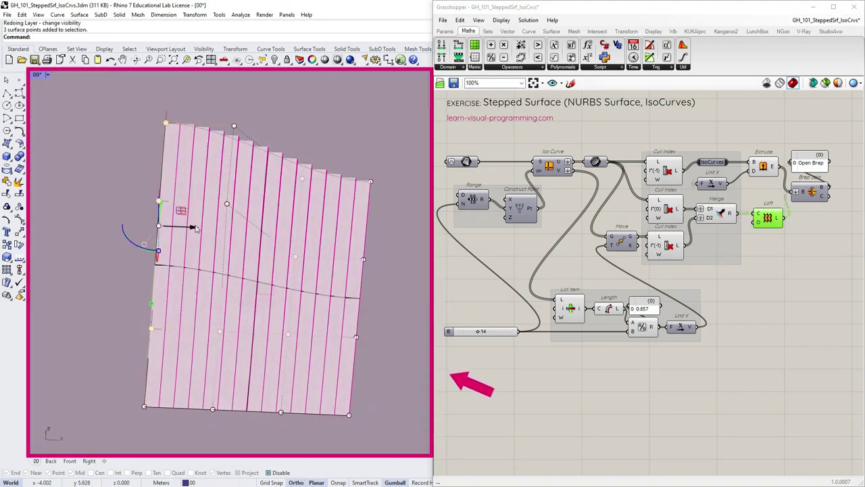
# Move control points on the surface's tall side edge outward along the X axis, including its upper group a second time
pyautogui.moveTo(196, 228); pyautogui.dragTo(169, 227)
pyautogui.moveTo(108, 112); pyautogui.dragTo(169, 216)
pyautogui.moveTo(173, 161); pyautogui.dragTo(152, 161)
# Pull two pairs of control points on the surface's low side inward along the X axis to curve that edge
pyautogui.click(385, 211)
pyautogui.moveTo(385, 211); pyautogui.dragTo(340, 292, button='right')
pyautogui.click(299, 266)
pyautogui.keyDown('shift'); pyautogui.click(367, 263); pyautogui.keyUp('shift')
pyautogui.moveTo(371, 265); pyautogui.dragTo(342, 265)
pyautogui.moveTo(341, 265); pyautogui.dragTo(342, 277, button='right')
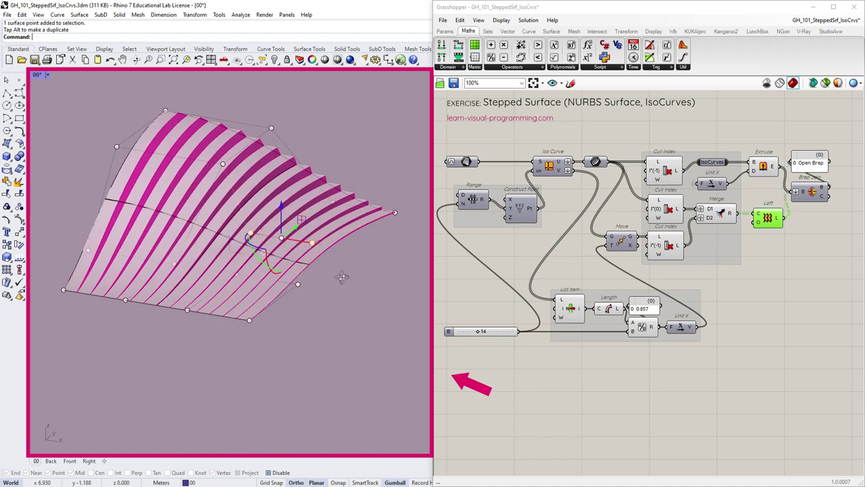
pyautogui.click(236, 281)
pyautogui.keyDown('shift'); pyautogui.click(297, 300); pyautogui.keyUp('shift')
pyautogui.moveTo(301, 302); pyautogui.dragTo(274, 292)
pyautogui.moveTo(273, 292); pyautogui.dragTo(338, 267, button='right')
# Select the control points above the ridge, shift them sideways and raise them well above the surface
pyautogui.moveTo(211, 135); pyautogui.dragTo(245, 173)
pyautogui.moveTo(251, 133); pyautogui.dragTo(275, 110)
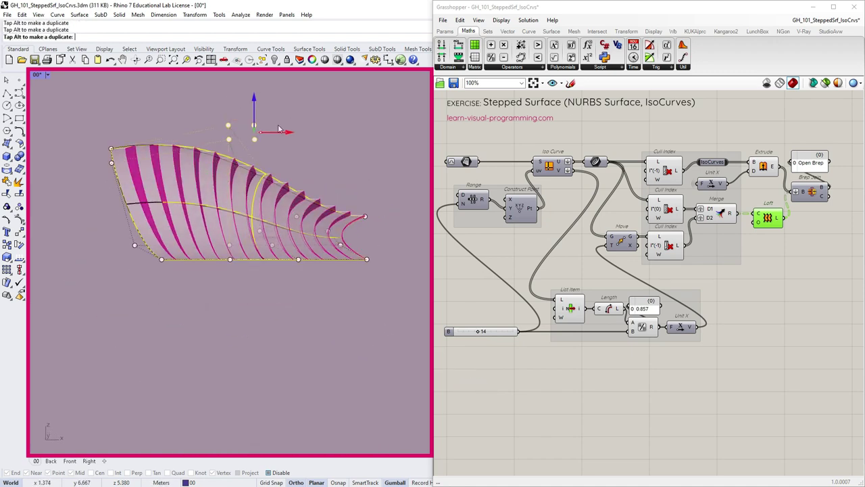
pyautogui.moveTo(276, 110); pyautogui.dragTo(276, 92, button='right')
pyautogui.moveTo(257, 123); pyautogui.dragTo(257, 96)
pyautogui.scroll(5, 257, 154)
pyautogui.keyDown('shift'); pyautogui.moveTo(255, 139); pyautogui.dragTo(250, 179, button='right'); pyautogui.keyUp('shift')
pyautogui.moveTo(252, 129); pyautogui.dragTo(258, 102)
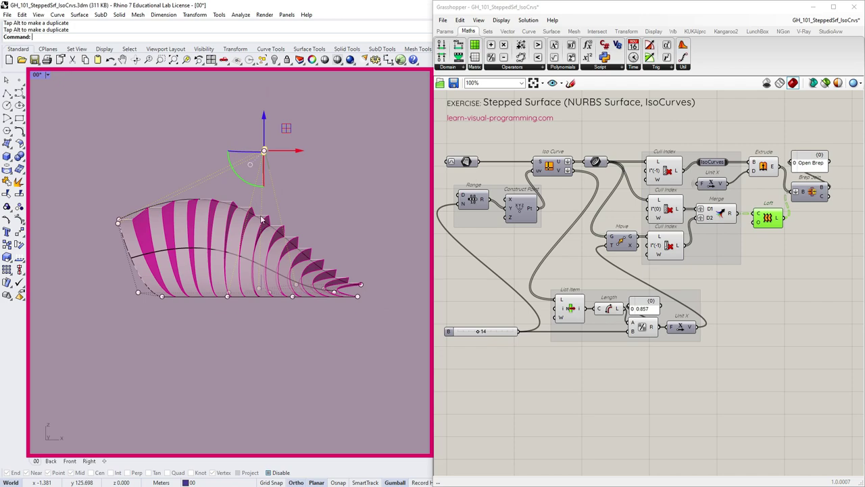
# Select a group of control points on the tall side of the surface and move them outward
pyautogui.moveTo(261, 219); pyautogui.dragTo(202, 284, button='right')
pyautogui.moveTo(143, 282); pyautogui.dragTo(180, 222)
pyautogui.moveTo(196, 223); pyautogui.dragTo(144, 232)
# Select the control points along the surface's raised ridge and set their weight to about 4.1
pyautogui.moveTo(203, 203); pyautogui.dragTo(223, 122, button='right')
pyautogui.moveTo(222, 108); pyautogui.dragTo(296, 181)
pyautogui.write('Weight')
pyautogui.press('Return')
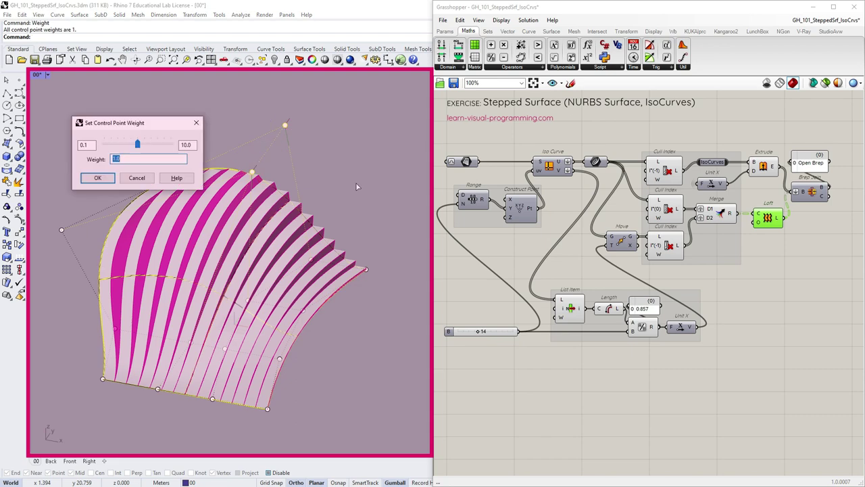
pyautogui.moveTo(137, 145); pyautogui.dragTo(157, 146)
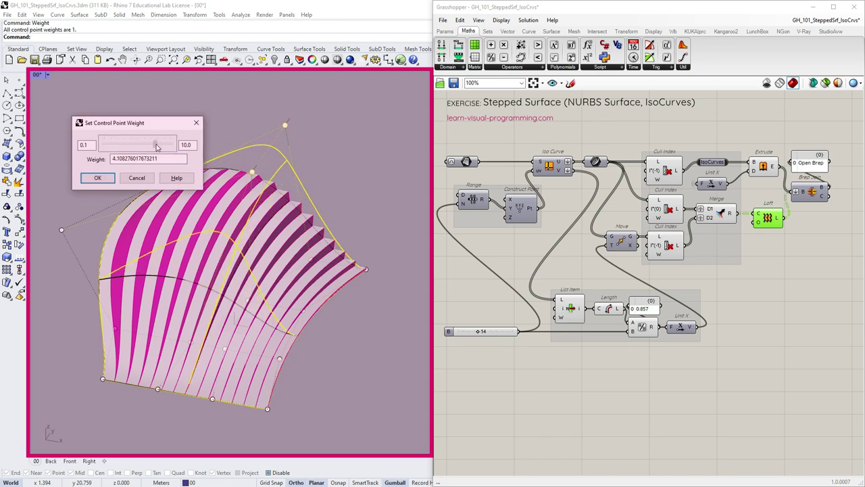
pyautogui.click(112, 177)
# Undo the latest control point moves and examine from above how the treads overlap
pyautogui.hotkey('ctrl', 'z')
pyautogui.hotkey('ctrl', 'z')
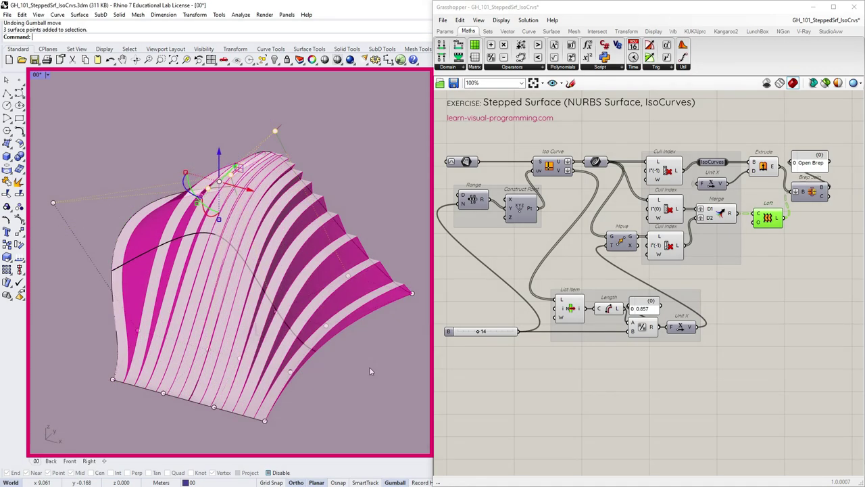
pyautogui.moveTo(260, 156); pyautogui.dragTo(309, 247, button='right')
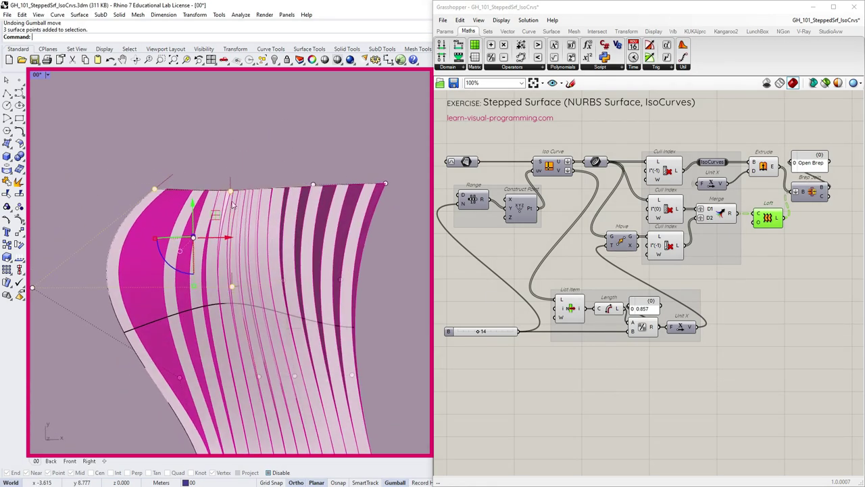
pyautogui.scroll(3, 232, 204)
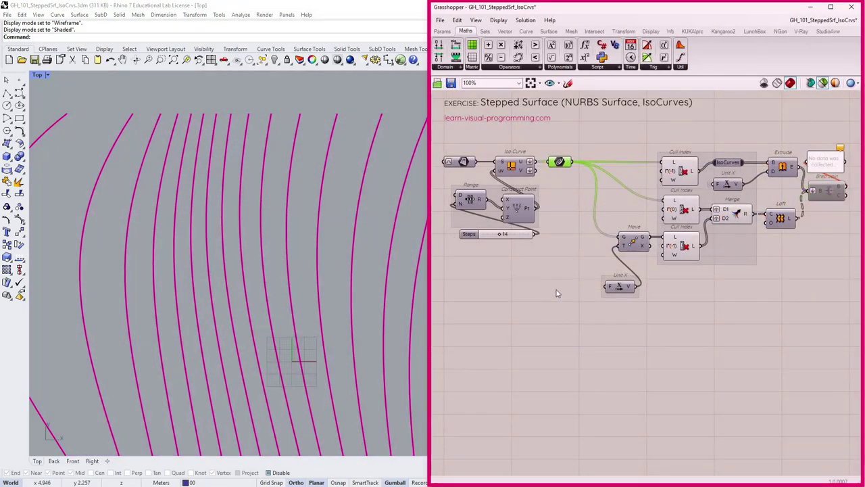
# Add a Curve Proximity component beside Unit X and feed the iso curves into its first curve input
pyautogui.click(526, 31)
pyautogui.click(489, 68)
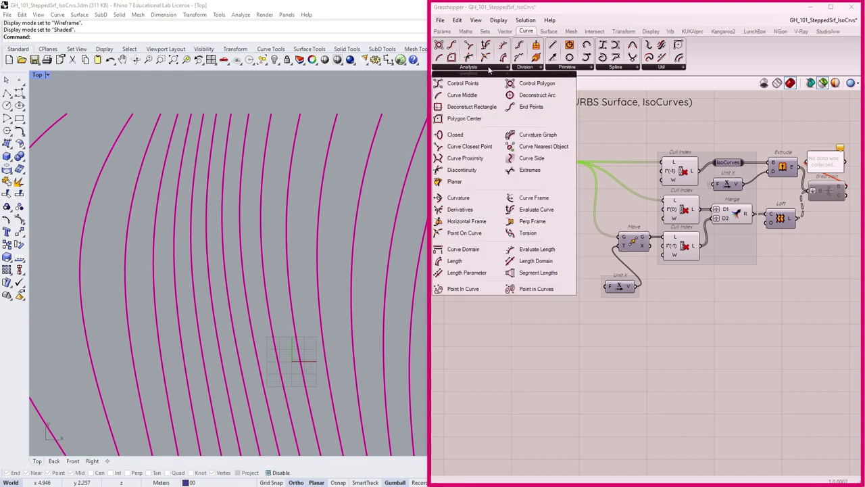
pyautogui.click(465, 158)
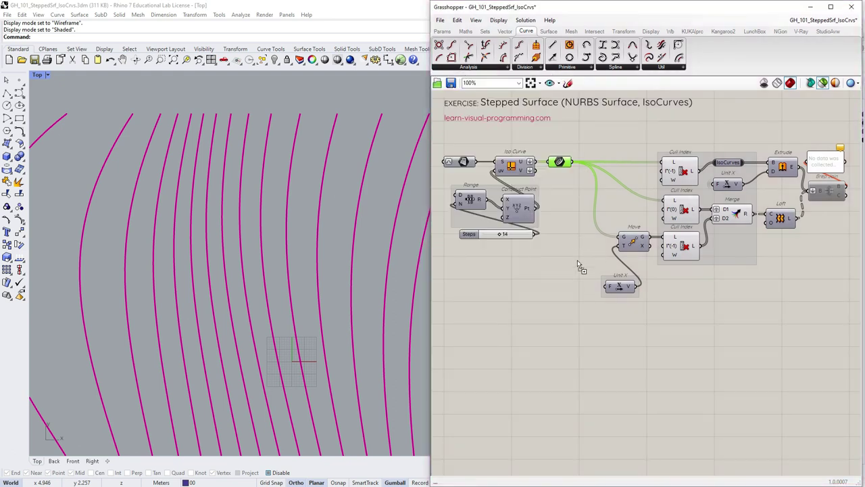
pyautogui.click(552, 289)
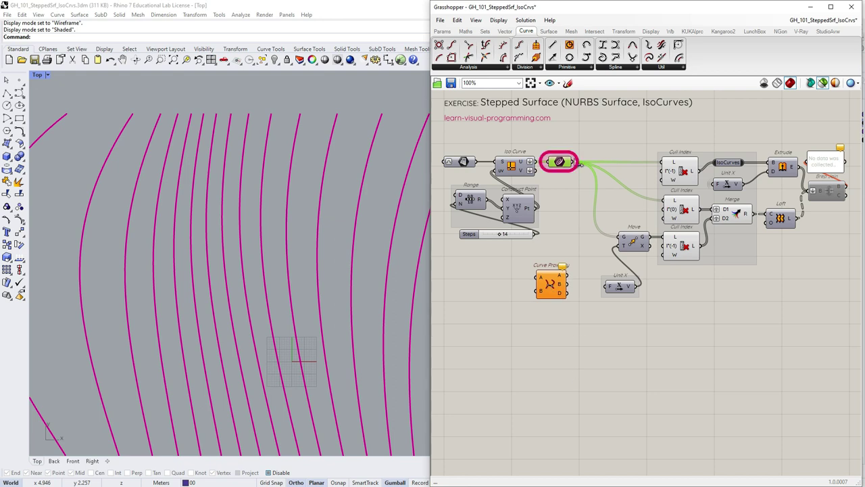
pyautogui.moveTo(579, 165); pyautogui.dragTo(539, 277)
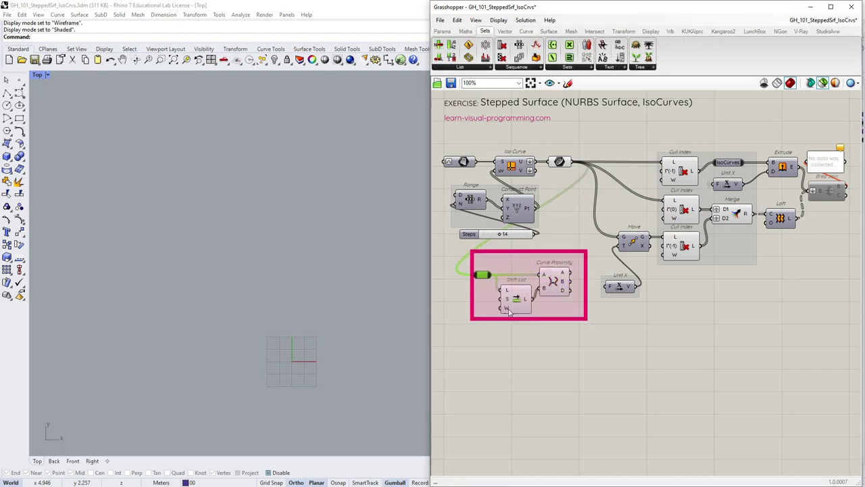
# Change the Shift List's wrap setting and feed the Curve Proximity distances into the Unit X factor that drives Move
pyautogui.rightClick(509, 310)
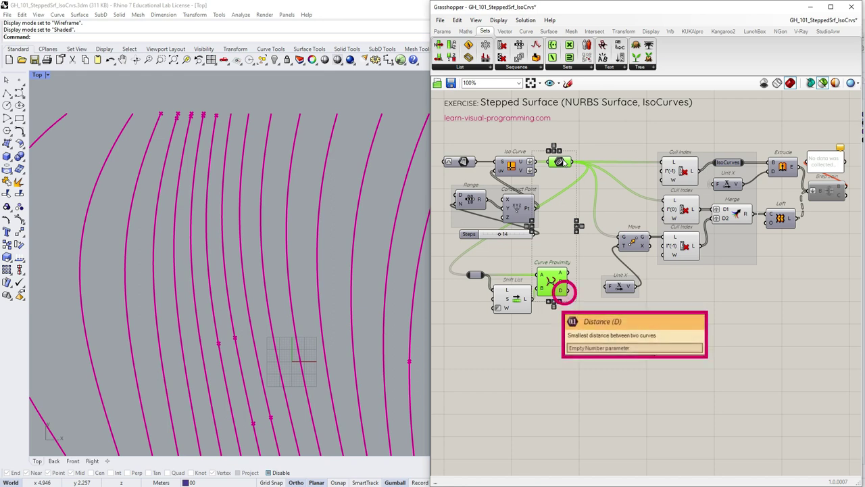
pyautogui.moveTo(568, 295); pyautogui.dragTo(607, 290)
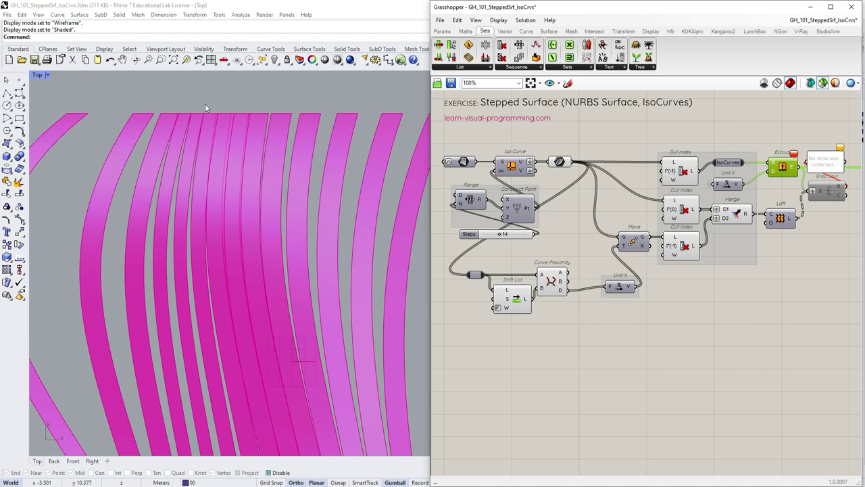
pyautogui.scroll(6, 212, 104)
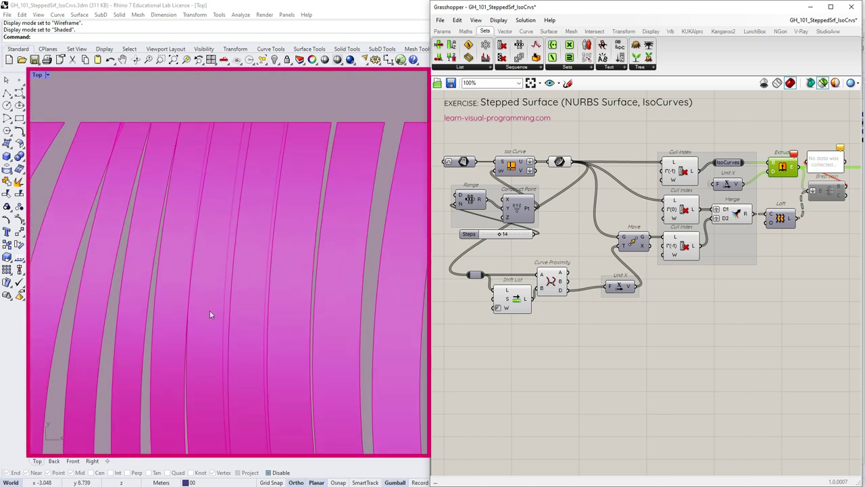
# Add a Project component to flatten the iso curves onto a plane ahead of the Shift List and Curve Proximity
pyautogui.click(625, 32)
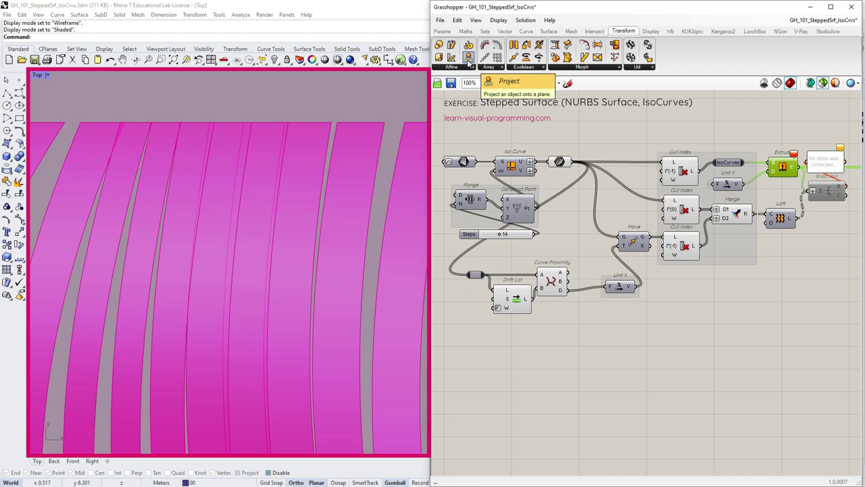
pyautogui.moveTo(468, 58); pyautogui.dragTo(502, 369)
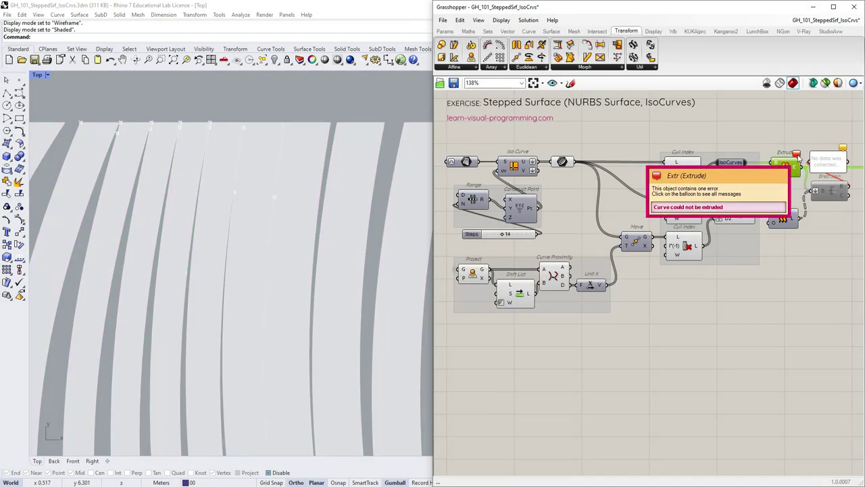
# Duplicate the Cull Index that feeds Extrude and connect the Unit X vectors to the copy to drop the last vector
pyautogui.scroll(3, 815, 163)
pyautogui.moveTo(750, 217); pyautogui.dragTo(666, 219, button='right')
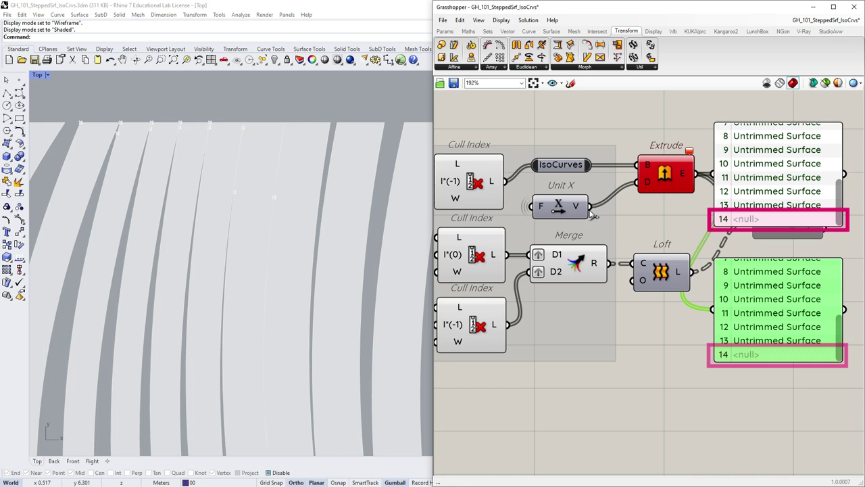
pyautogui.scroll(-3, 771, 300)
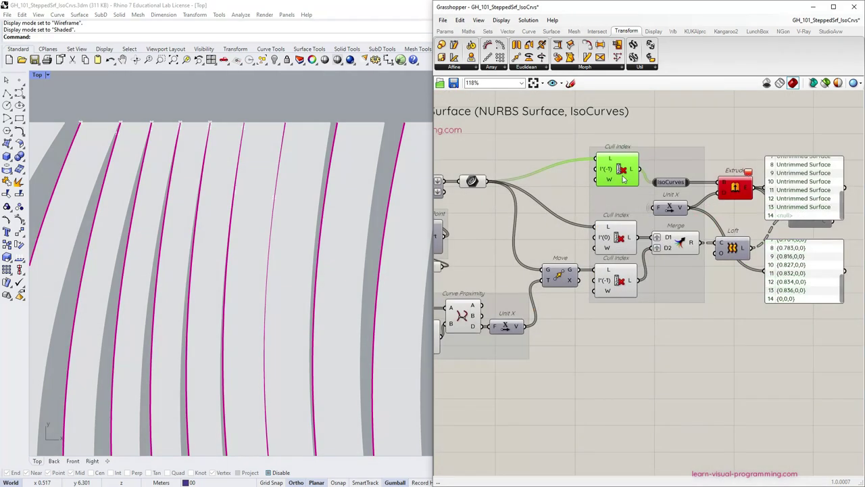
pyautogui.moveTo(624, 163); pyautogui.dragTo(620, 192)
pyautogui.moveTo(529, 332); pyautogui.dragTo(625, 205)
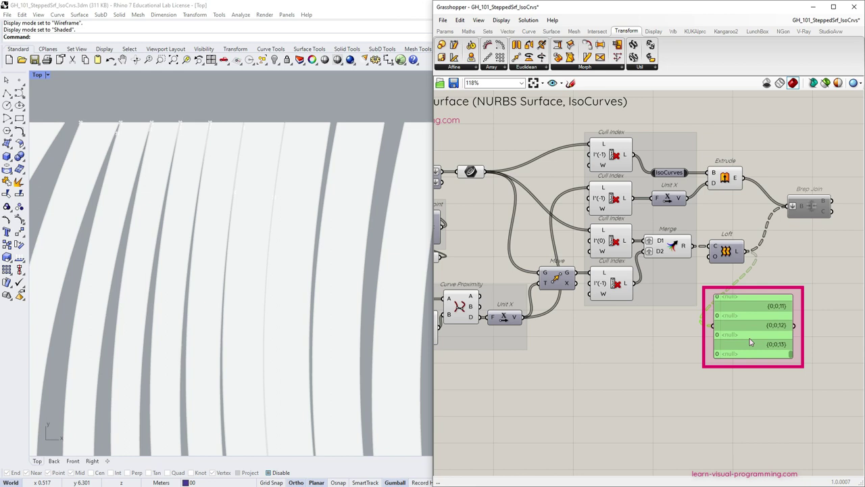
# Compare the data paths of the Loft inputs, both lower Cull Index outputs, the Move result and the iso curves in two panels
pyautogui.moveTo(749, 342); pyautogui.dragTo(713, 328)
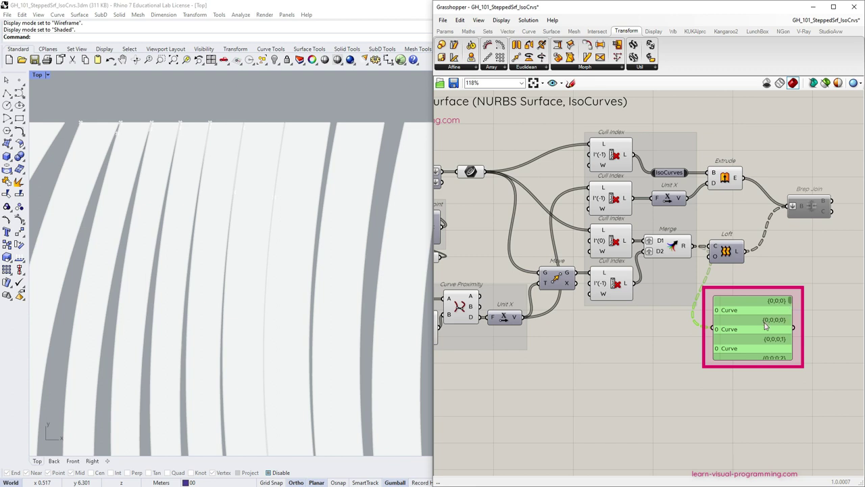
pyautogui.moveTo(633, 241); pyautogui.dragTo(717, 326)
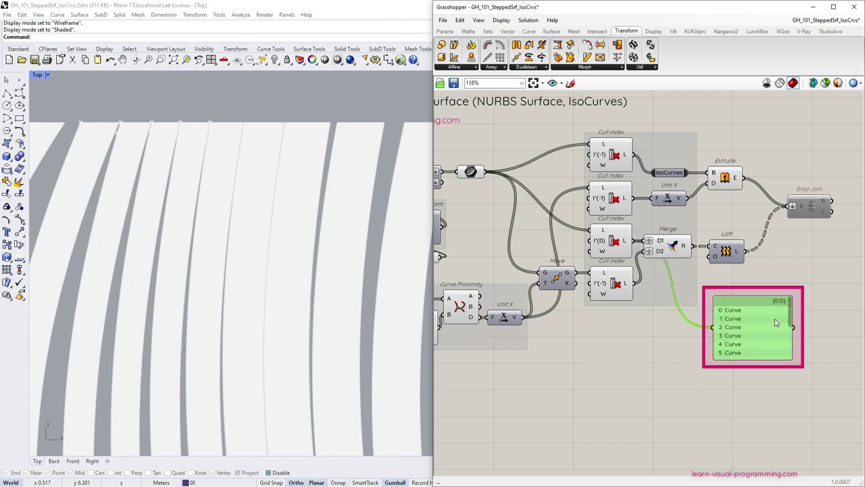
pyautogui.moveTo(756, 346); pyautogui.dragTo(753, 402)
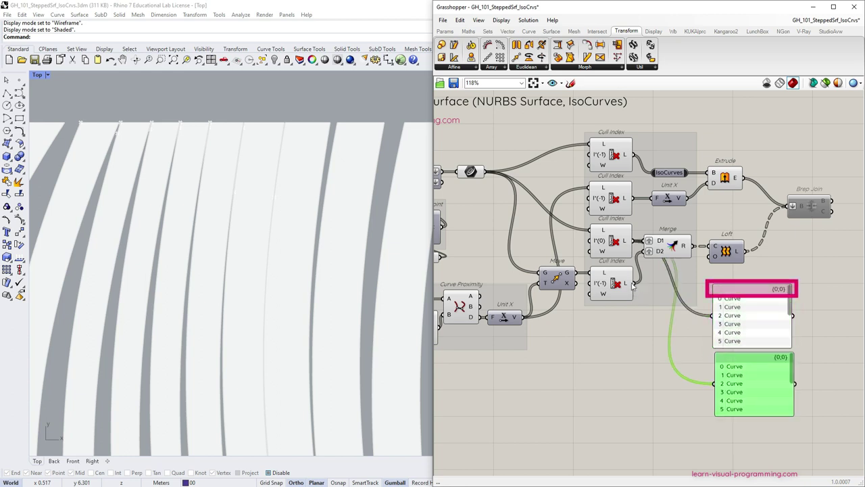
pyautogui.moveTo(633, 285); pyautogui.dragTo(714, 384)
pyautogui.click(640, 331)
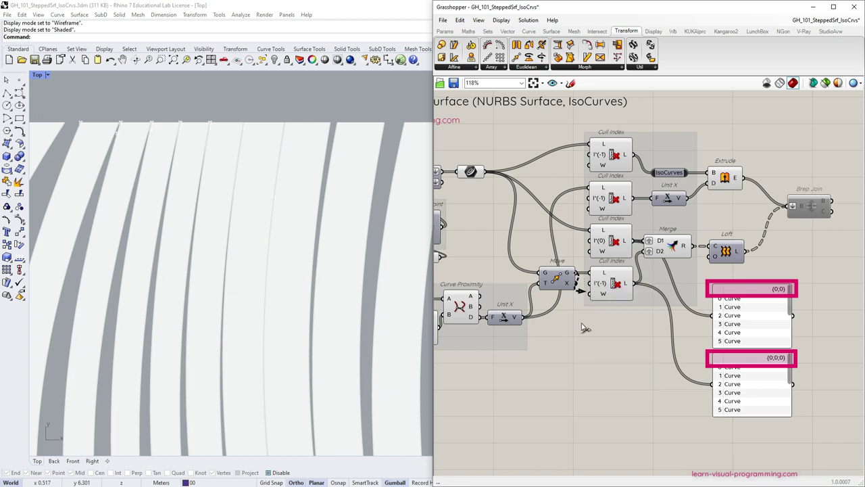
pyautogui.moveTo(585, 328); pyautogui.dragTo(712, 384)
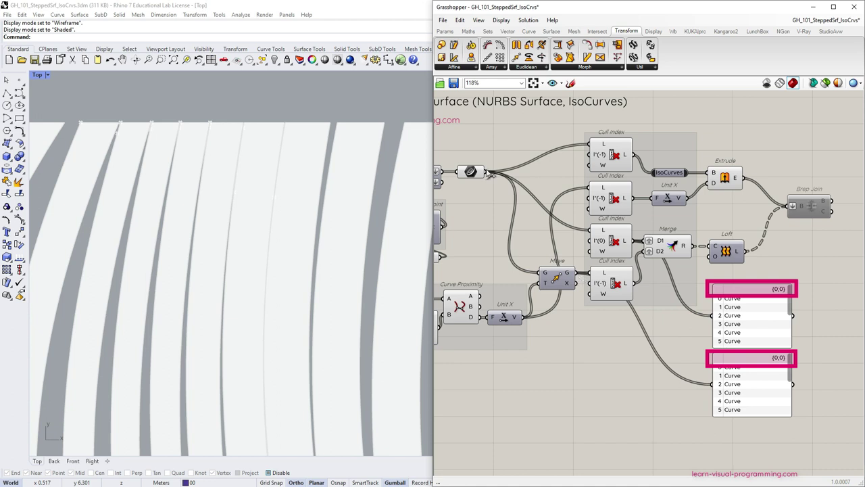
pyautogui.moveTo(491, 174); pyautogui.dragTo(712, 316)
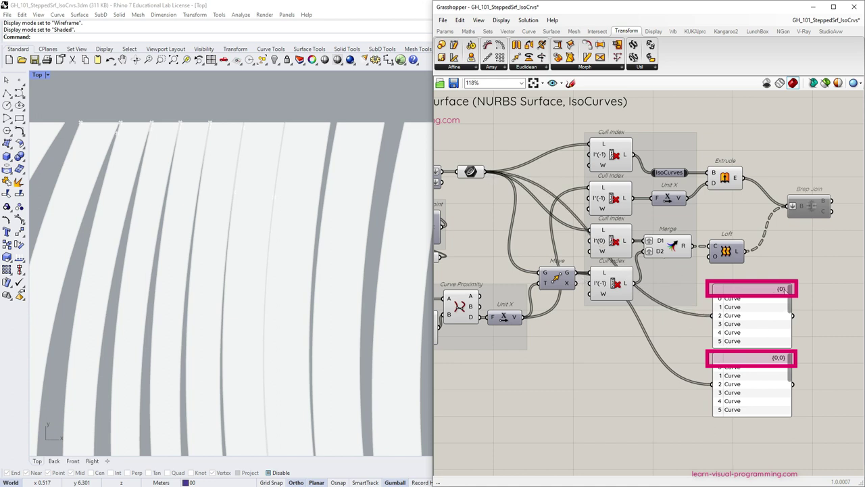
# Flatten the vector output of the Unit X feeding Move and show the Merge result in a panel
pyautogui.rightClick(517, 320)
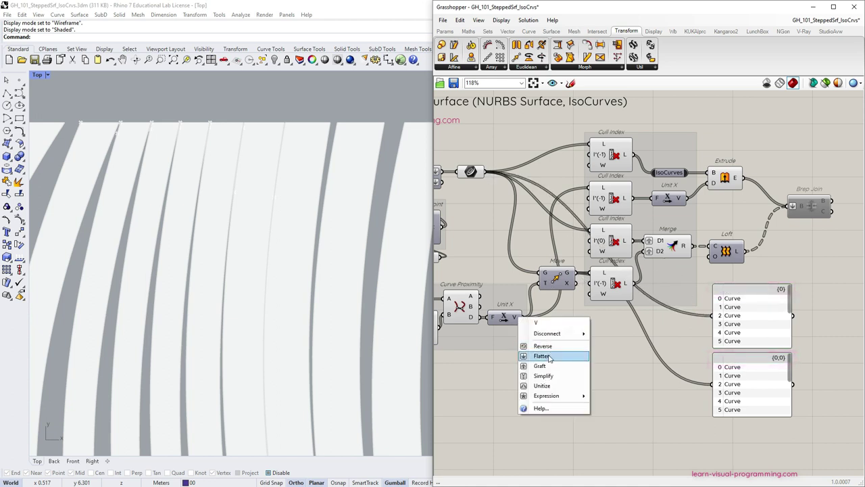
pyautogui.click(549, 356)
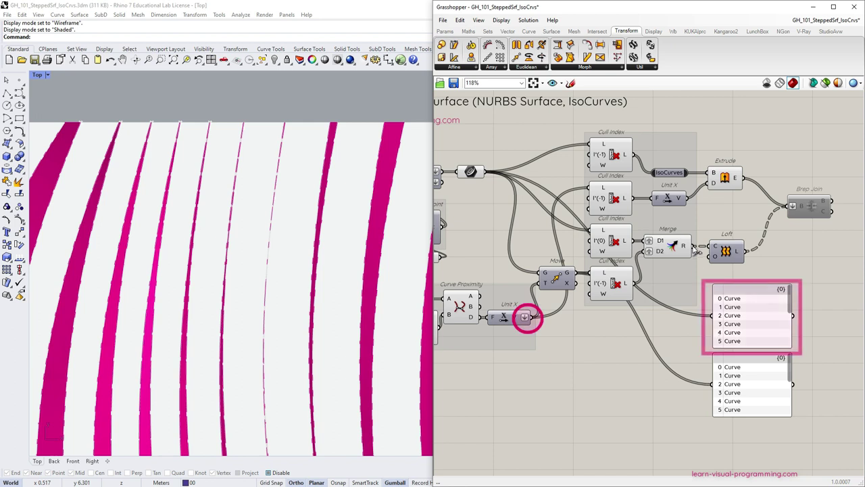
pyautogui.moveTo(693, 246); pyautogui.dragTo(712, 316)
# Delete the spare lower panel and simplify the Merge inputs D1 and D2
pyautogui.click(742, 396)
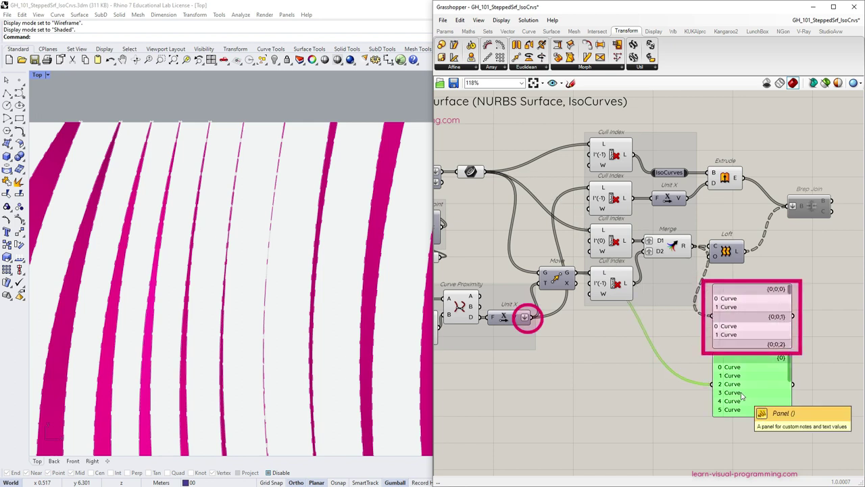
pyautogui.press('Delete')
pyautogui.rightClick(659, 242)
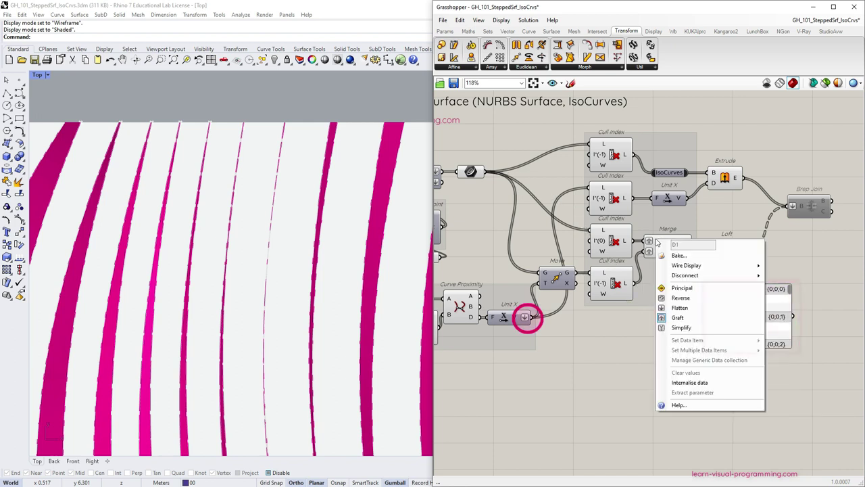
pyautogui.click(682, 328)
pyautogui.rightClick(643, 253)
pyautogui.click(672, 339)
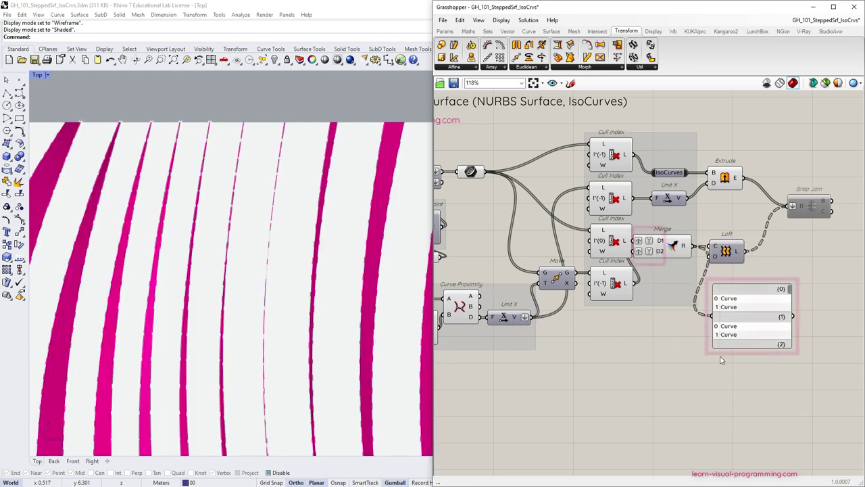
# Space out the Loft and Extrude components to make room for the widened Merge
pyautogui.click(675, 249)
pyautogui.moveTo(717, 250); pyautogui.dragTo(728, 249)
pyautogui.moveTo(724, 179); pyautogui.dragTo(738, 178)
pyautogui.click(734, 255)
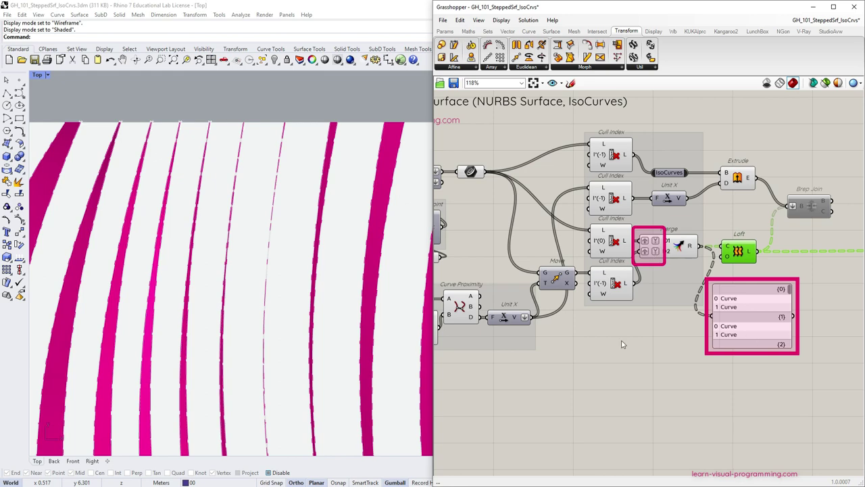
# Remove the flatten modifier from the vector output of the Unit X feeding Move
pyautogui.rightClick(524, 318)
pyautogui.click(556, 343)
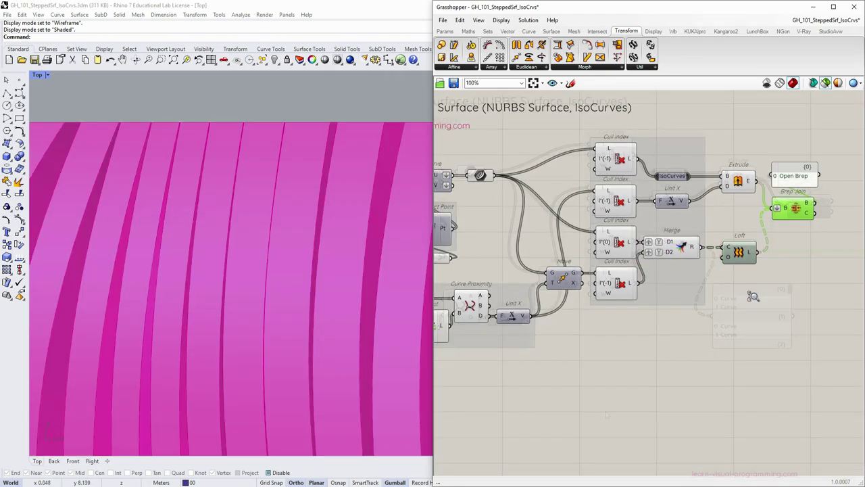
pyautogui.scroll(-2, 673, 280)
pyautogui.moveTo(672, 280); pyautogui.dragTo(722, 251, button='right')
pyautogui.scroll(-3, 274, 245)
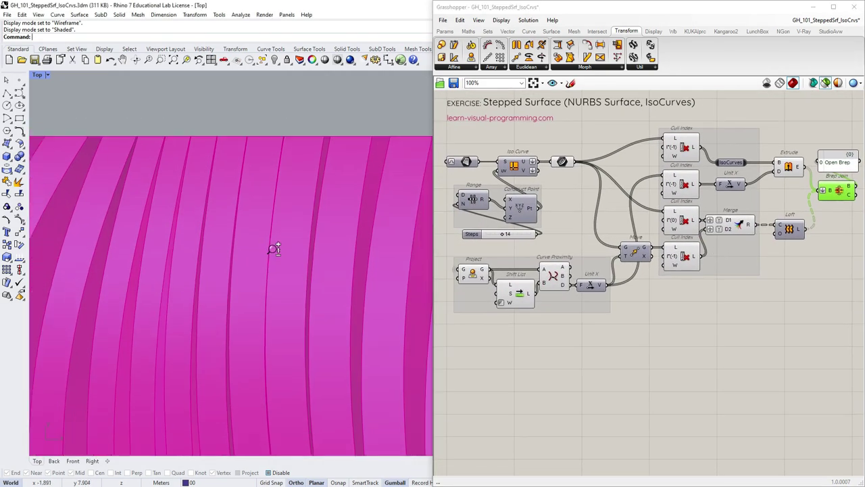
# Try rebuilding the surface with 4 points in V and degree 3 in both directions, and undo it
pyautogui.scroll(-3, 278, 297)
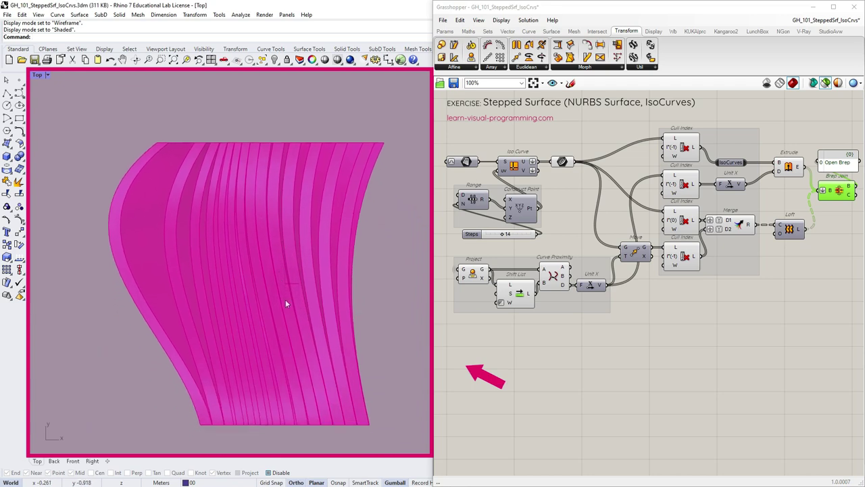
pyautogui.scroll(5, 285, 301)
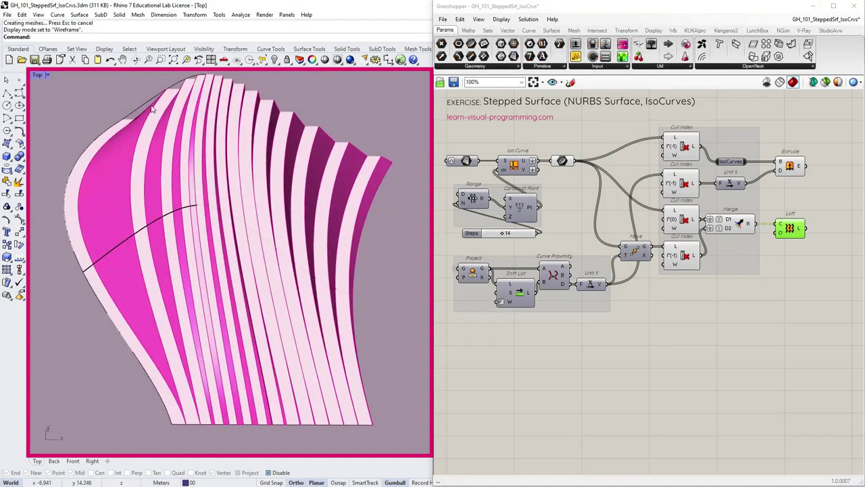
pyautogui.click(144, 115)
pyautogui.hotkey('ctrl', 'y')
pyautogui.write('Rebuild')
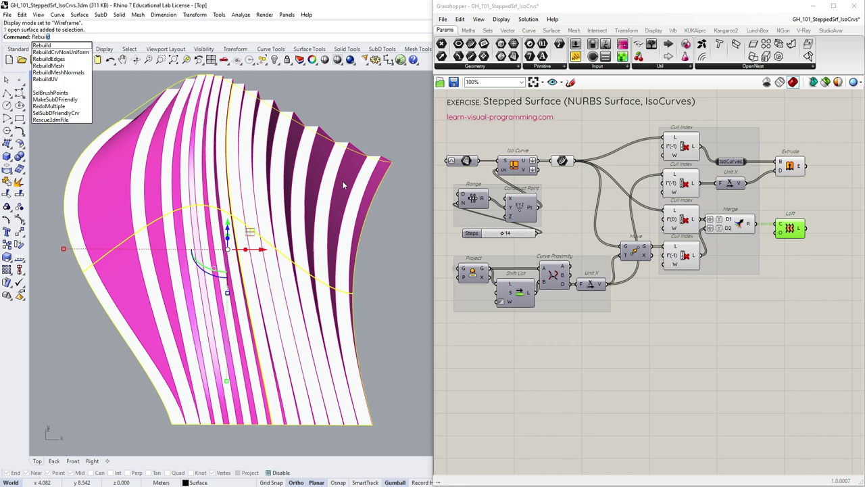
pyautogui.press('Return')
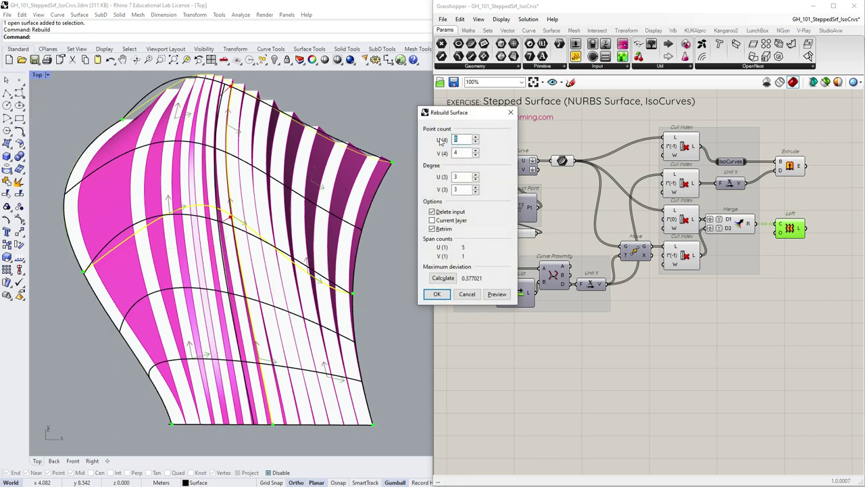
pyautogui.click(437, 295)
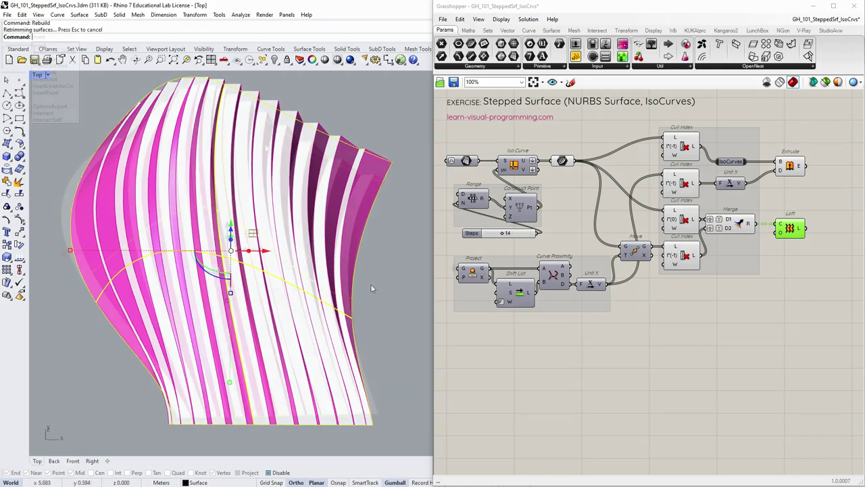
pyautogui.hotkey('ctrl', 'z')
# Try inserting extra control point rows in the U direction across the surface's bulging side, and undo the insertion
pyautogui.write('Insert')
pyautogui.click(67, 53)
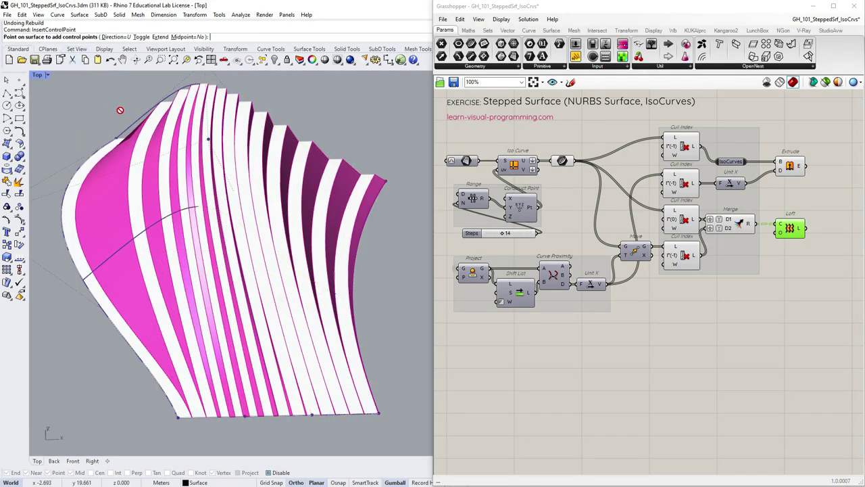
pyautogui.click(137, 124)
pyautogui.click(174, 108)
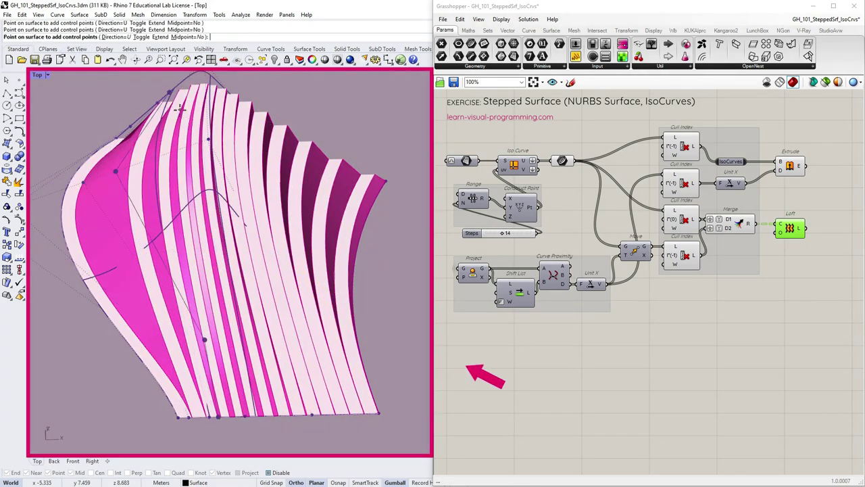
pyautogui.scroll(-1, 180, 109)
pyautogui.moveTo(180, 110); pyautogui.dragTo(181, 139, button='right')
pyautogui.rightClick(207, 216)
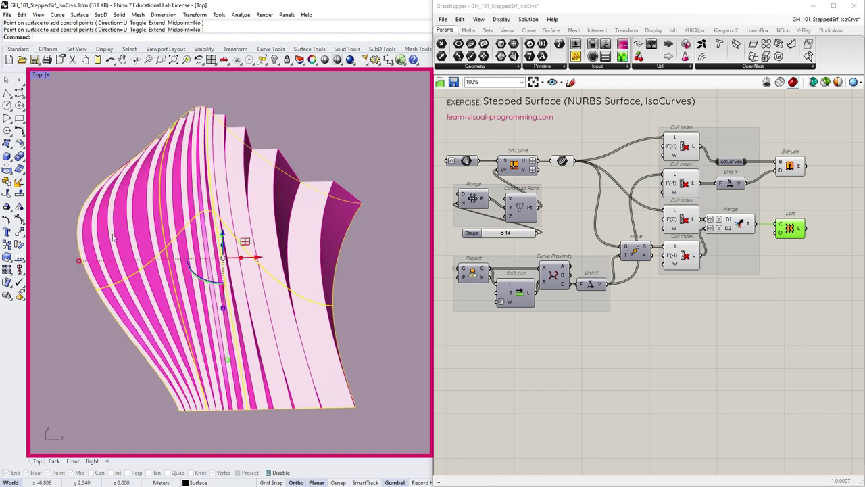
pyautogui.click(109, 61)
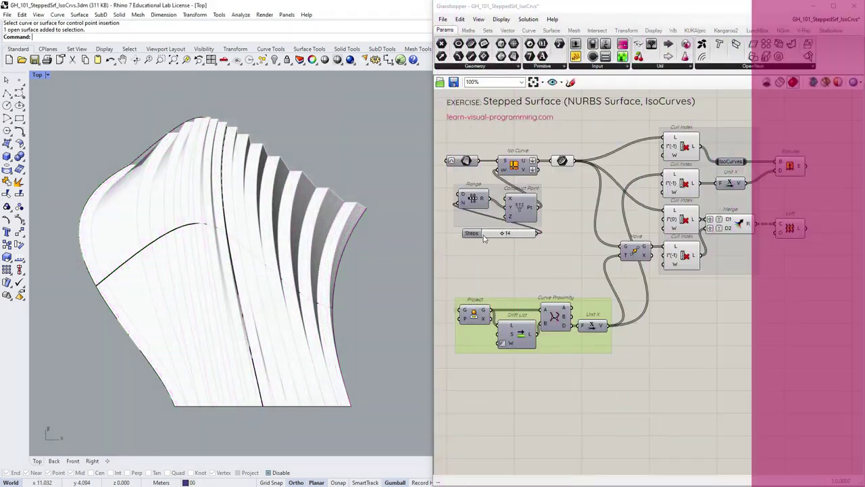
# Spread out the Steps slider, Range and Construct Point components and add a Graph Mapper for the range values
pyautogui.moveTo(483, 236); pyautogui.dragTo(463, 275)
pyautogui.moveTo(517, 215); pyautogui.dragTo(541, 215)
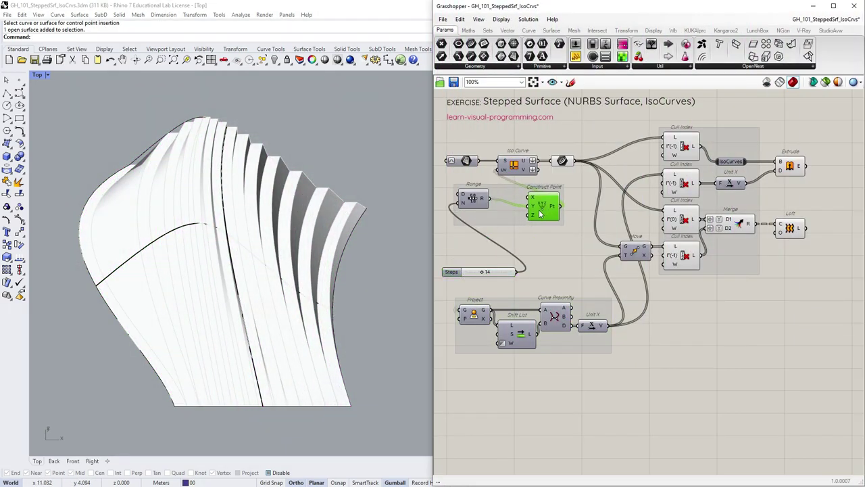
pyautogui.moveTo(475, 203); pyautogui.dragTo(464, 211)
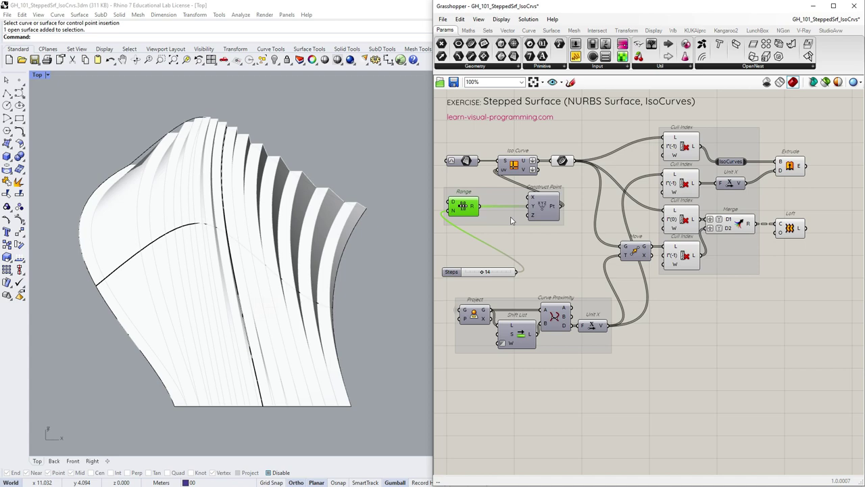
pyautogui.click(611, 66)
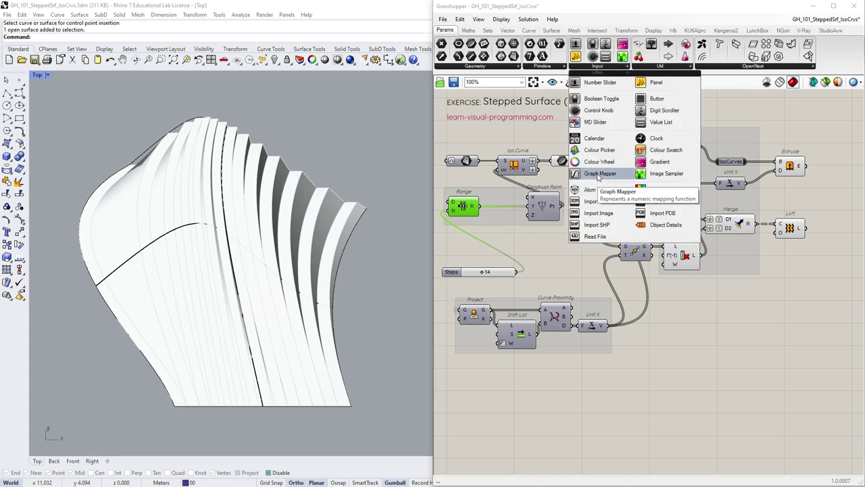
pyautogui.moveTo(601, 175); pyautogui.dragTo(546, 256)
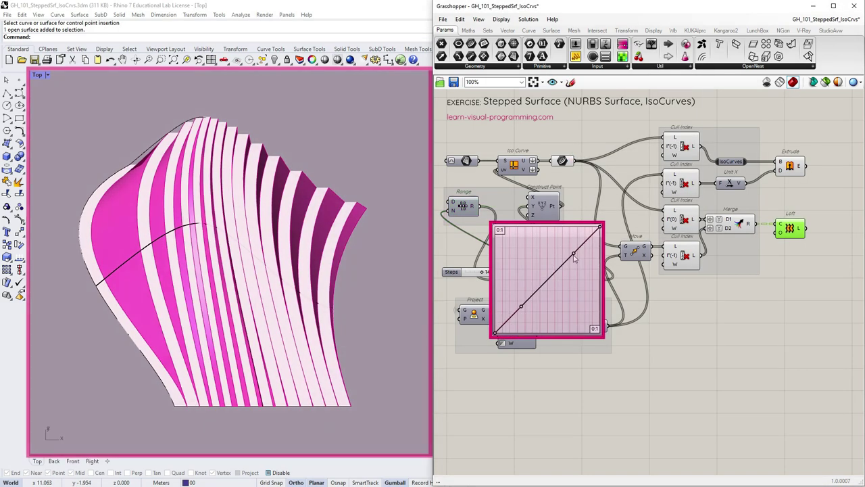
# Reshape the Graph Mapper's Bezier curve into an S-curve to vary the spacing of the steps
pyautogui.moveTo(574, 254); pyautogui.dragTo(547, 251)
pyautogui.moveTo(531, 293); pyautogui.dragTo(576, 320)
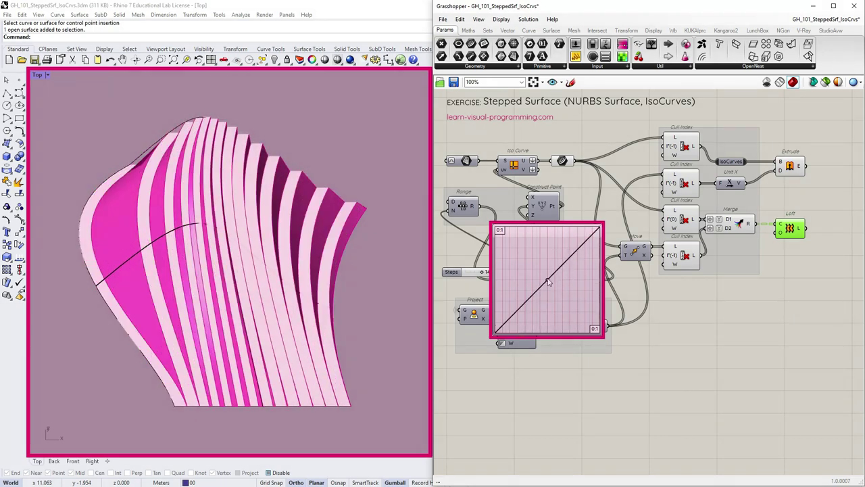
pyautogui.moveTo(549, 282); pyautogui.dragTo(561, 268)
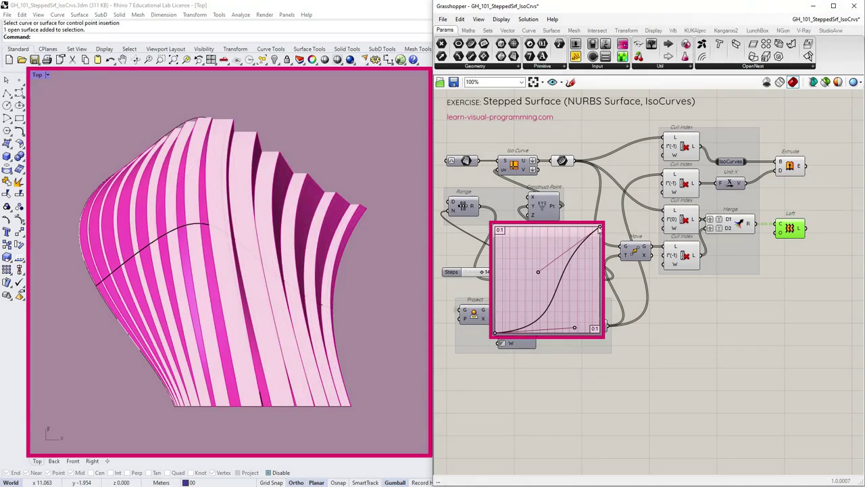
pyautogui.moveTo(599, 230)
pyautogui.mouseDown()
pyautogui.moveTo(600, 240)
pyautogui.moveTo(600, 228)
pyautogui.mouseUp()
pyautogui.moveTo(496, 333)
pyautogui.mouseDown()
pyautogui.moveTo(495, 269)
pyautogui.moveTo(495, 336)
pyautogui.mouseUp()
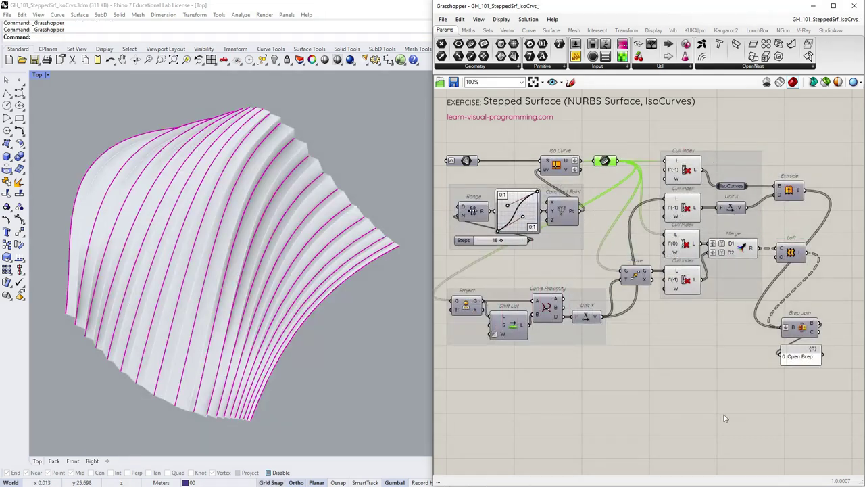
# Disable the Brep Join component that combines the Extrude and Loft outputs
pyautogui.moveTo(725, 414); pyautogui.dragTo(606, 371, button='right')
pyautogui.click(649, 188)
pyautogui.click(647, 251)
pyautogui.moveTo(706, 381); pyautogui.dragTo(653, 325)
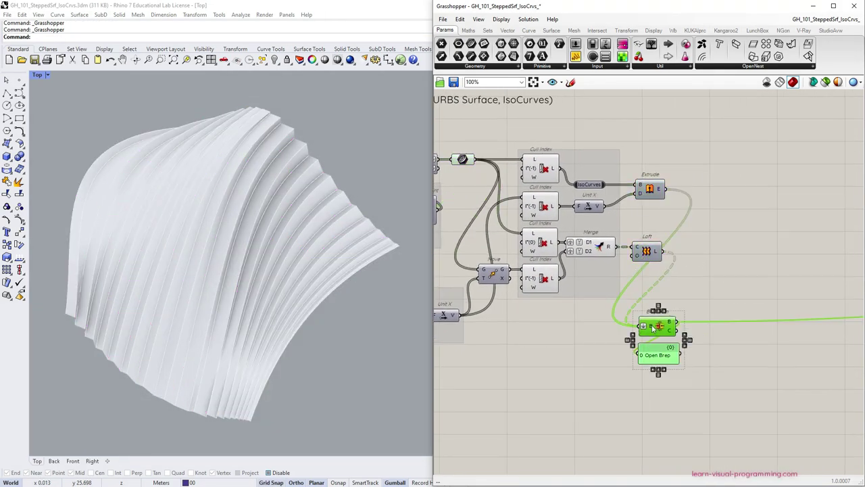
pyautogui.middleClick(664, 328)
pyautogui.click(696, 358)
# Turn on the preview of the Extrude and Loft components
pyautogui.moveTo(665, 263); pyautogui.dragTo(653, 145)
pyautogui.middleClick(649, 190)
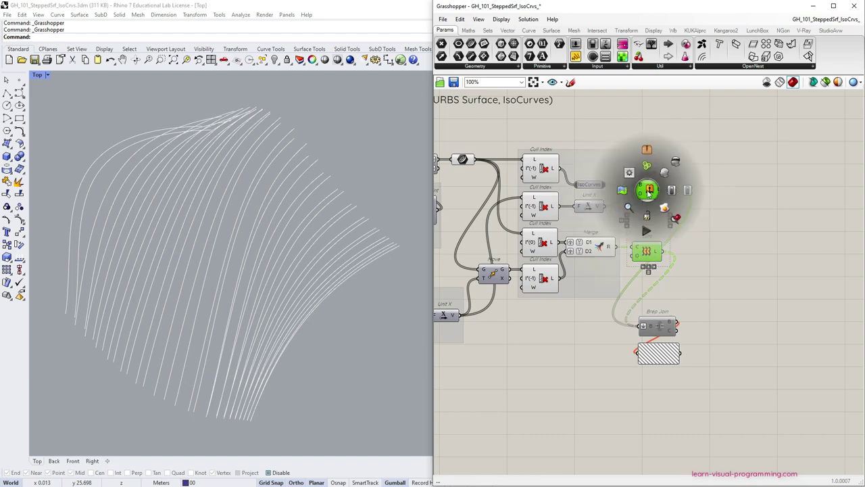
pyautogui.click(664, 172)
pyautogui.click(720, 199)
# Connect the Loft output to the panel beside Extrude to inspect its data structure
pyautogui.click(645, 253)
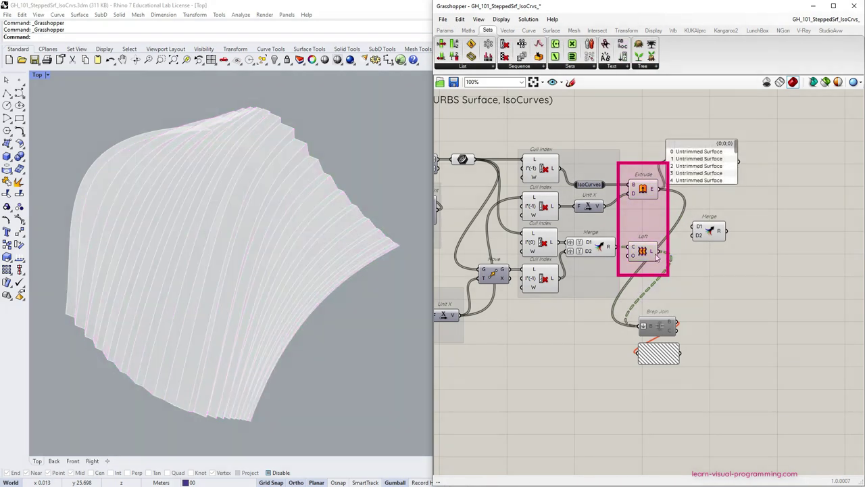
pyautogui.moveTo(659, 252); pyautogui.dragTo(666, 163)
pyautogui.click(688, 183)
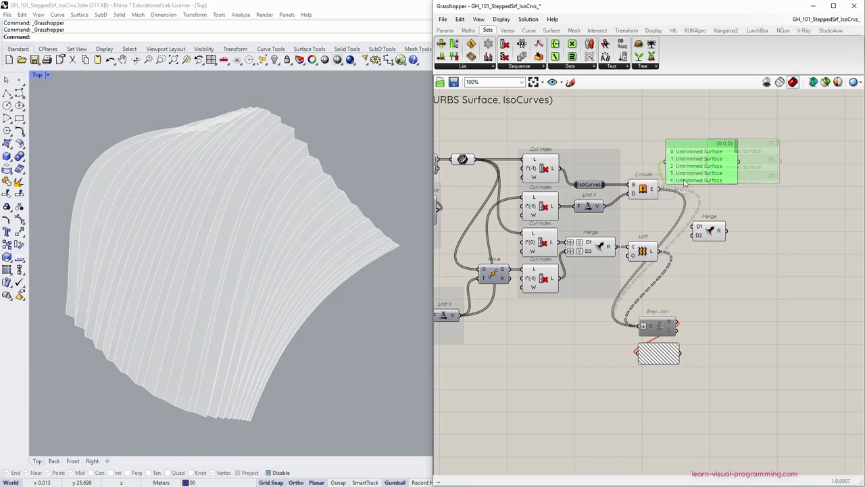
# Show the result of the new Merge in the panel and remove the unused D3 input from Merge
pyautogui.click(700, 238)
pyautogui.moveTo(707, 161); pyautogui.dragTo(716, 236)
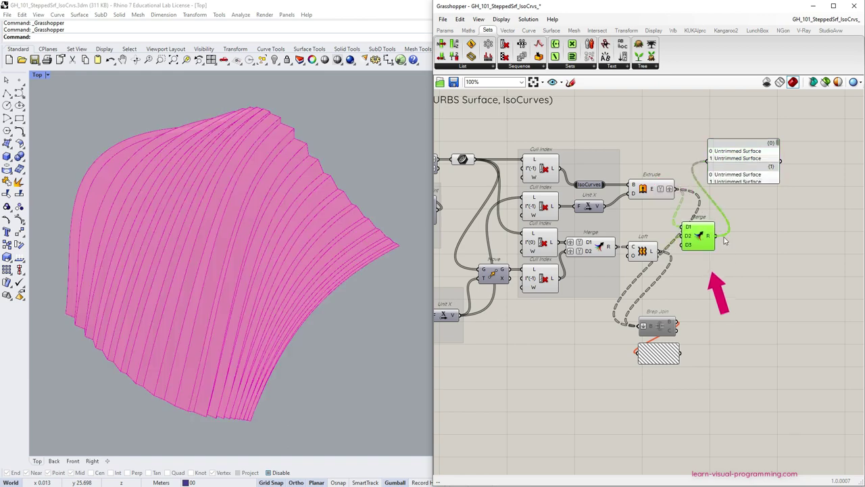
pyautogui.scroll(7, 698, 243)
pyautogui.click(699, 256)
pyautogui.scroll(-6, 692, 262)
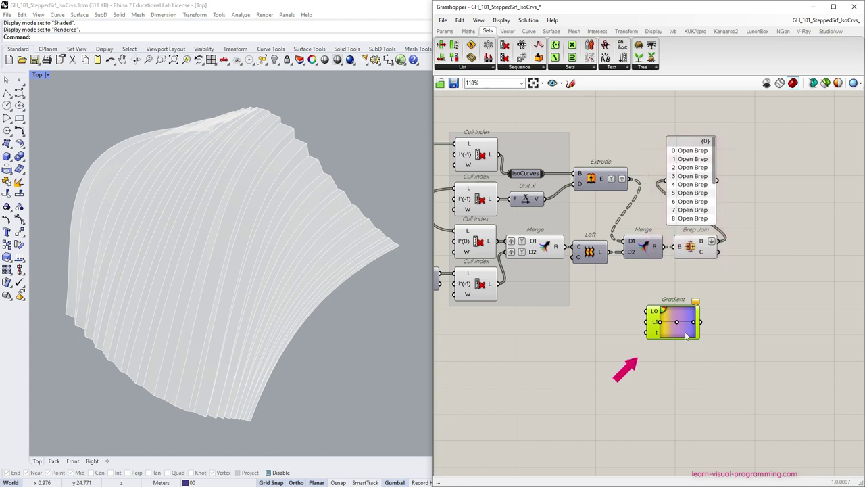
# Make room in front of the Gradient and add an Item Index component below List Length to drive its parameter
pyautogui.moveTo(687, 334); pyautogui.dragTo(719, 328)
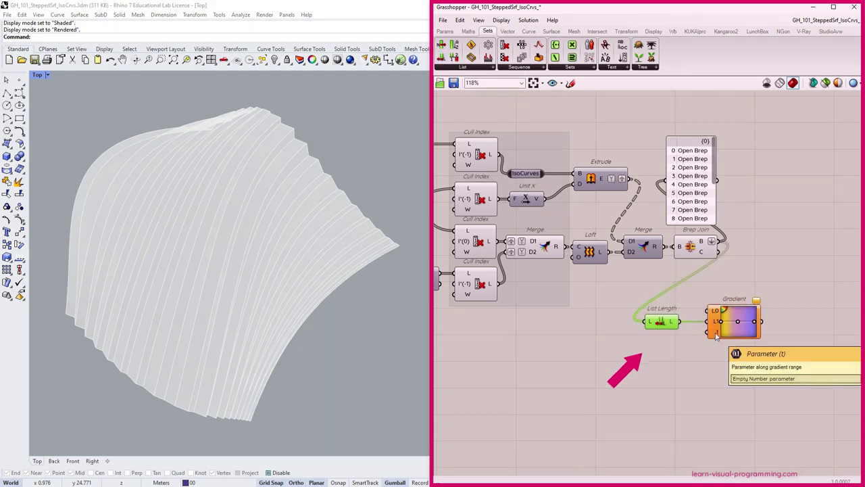
pyautogui.click(475, 68)
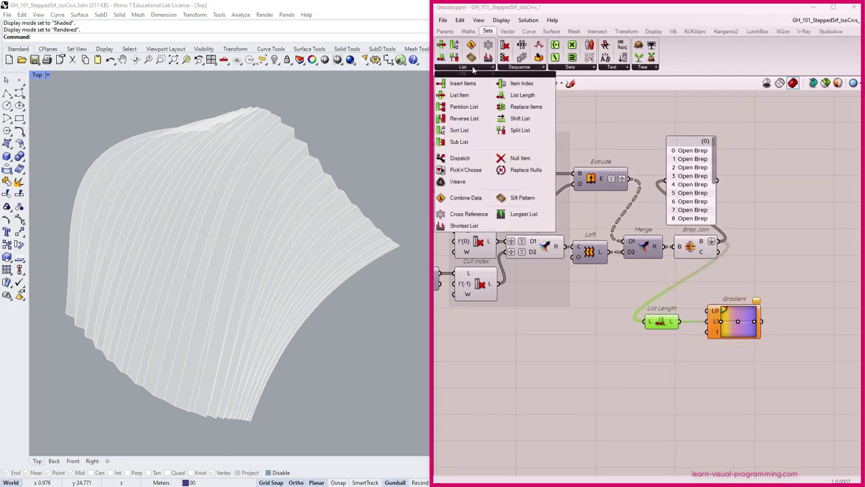
pyautogui.click(521, 84)
pyautogui.click(660, 356)
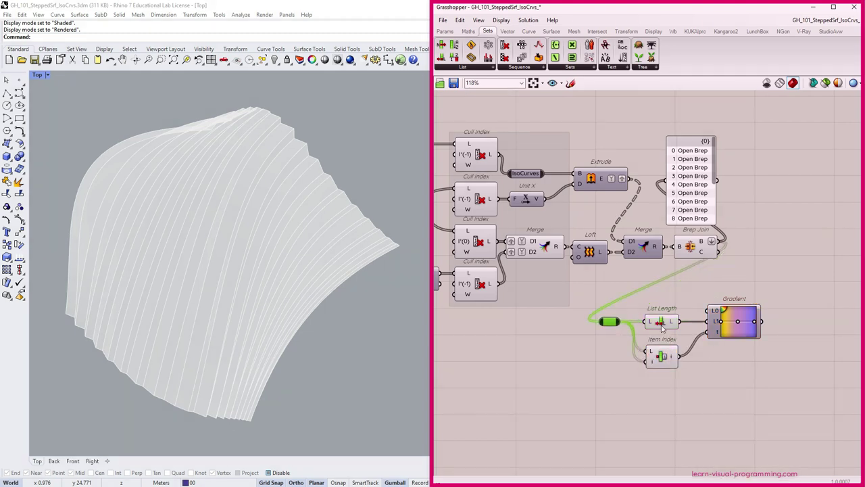
# Add a Custom Preview fed by the Brep Join result and use the Gradient output as its material
pyautogui.click(654, 31)
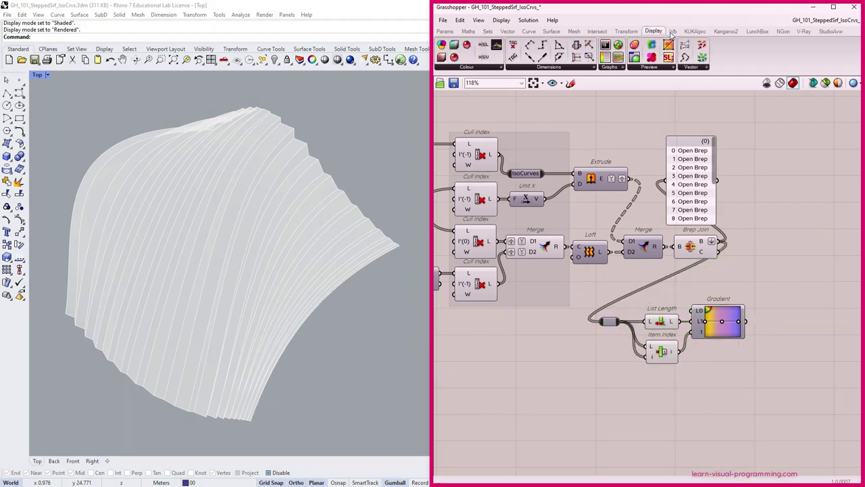
pyautogui.moveTo(721, 242); pyautogui.dragTo(756, 247)
pyautogui.moveTo(770, 254); pyautogui.dragTo(780, 248)
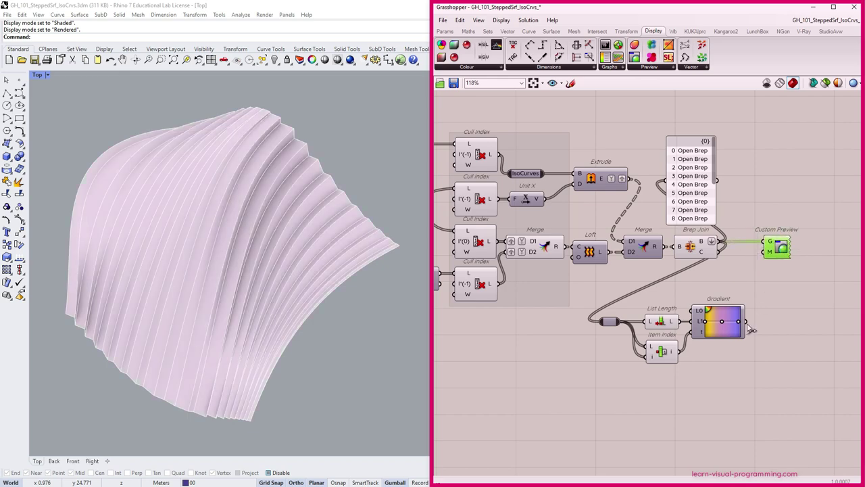
pyautogui.moveTo(746, 322); pyautogui.dragTo(765, 254)
pyautogui.click(774, 298)
# Turn off the Brep Join's own preview and adjust the middle grip of the Gradient
pyautogui.click(696, 247)
pyautogui.middleClick(701, 248)
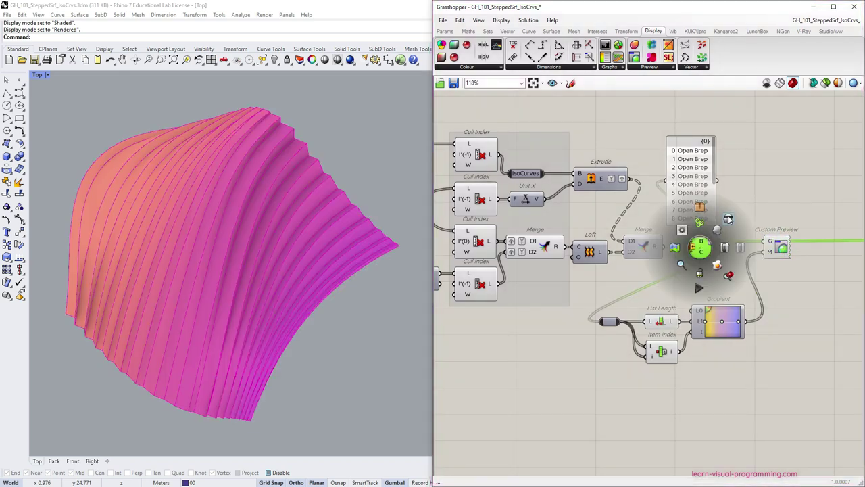
pyautogui.click(701, 203)
pyautogui.click(746, 386)
pyautogui.moveTo(721, 322)
pyautogui.mouseDown()
pyautogui.moveTo(707, 322)
pyautogui.moveTo(735, 323)
pyautogui.moveTo(709, 322)
pyautogui.moveTo(721, 322)
pyautogui.mouseUp()
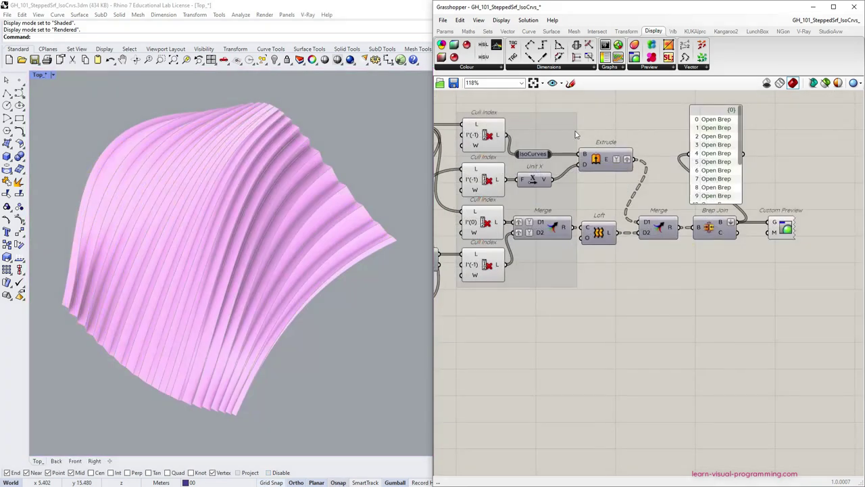
# Add a Colour Wheel for the Custom Preview's material and adjust its hue, saturation and luminance ranges
pyautogui.click(449, 32)
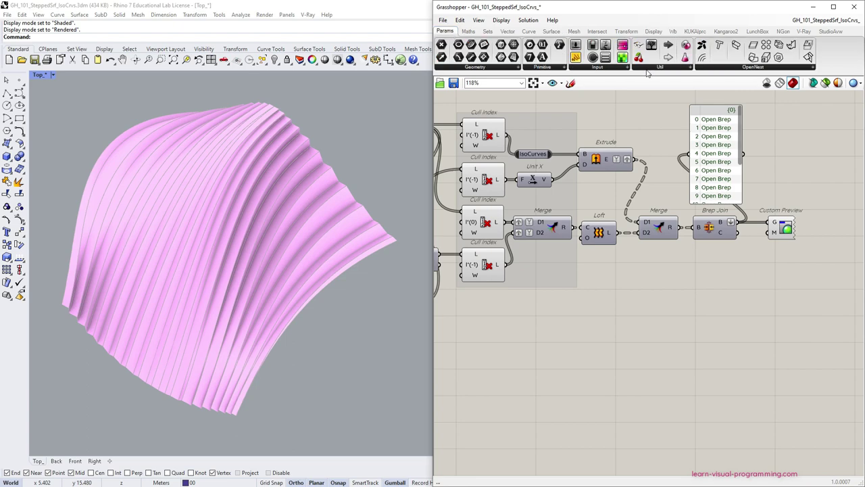
pyautogui.click(608, 69)
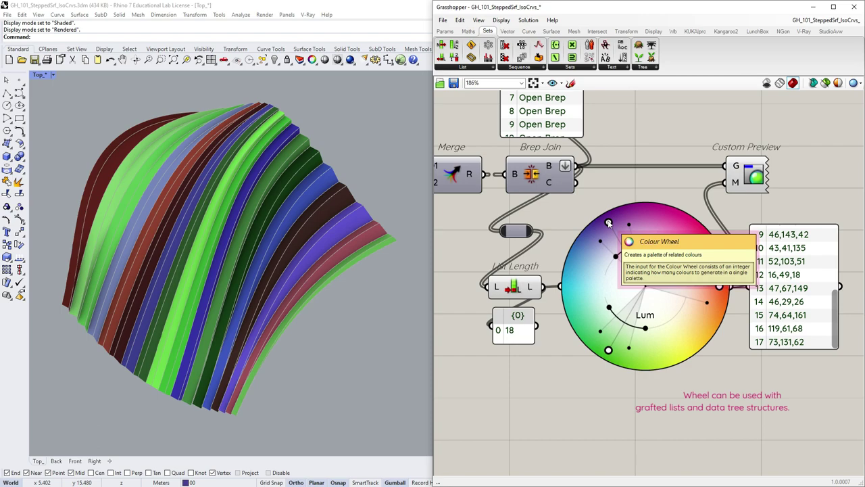
pyautogui.moveTo(608, 224)
pyautogui.mouseDown()
pyautogui.moveTo(653, 216)
pyautogui.moveTo(690, 294)
pyautogui.moveTo(628, 329)
pyautogui.moveTo(595, 303)
pyautogui.mouseUp()
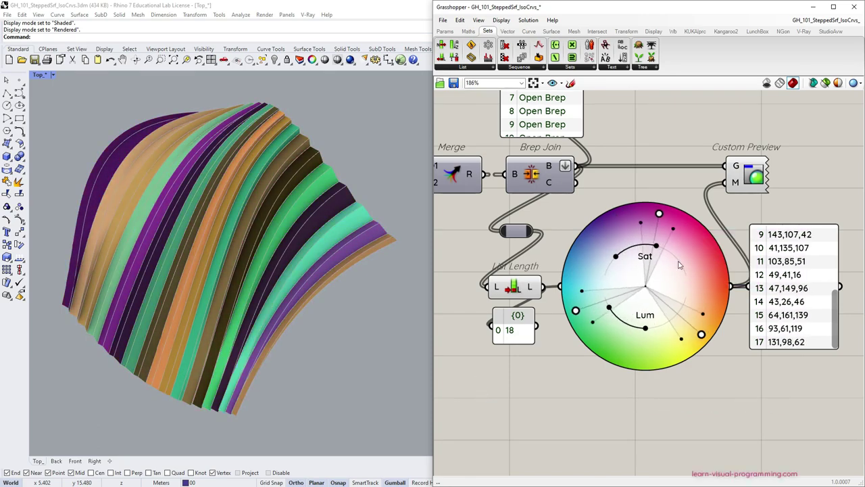
pyautogui.moveTo(656, 246); pyautogui.dragTo(683, 286)
pyautogui.moveTo(615, 256); pyautogui.dragTo(658, 315)
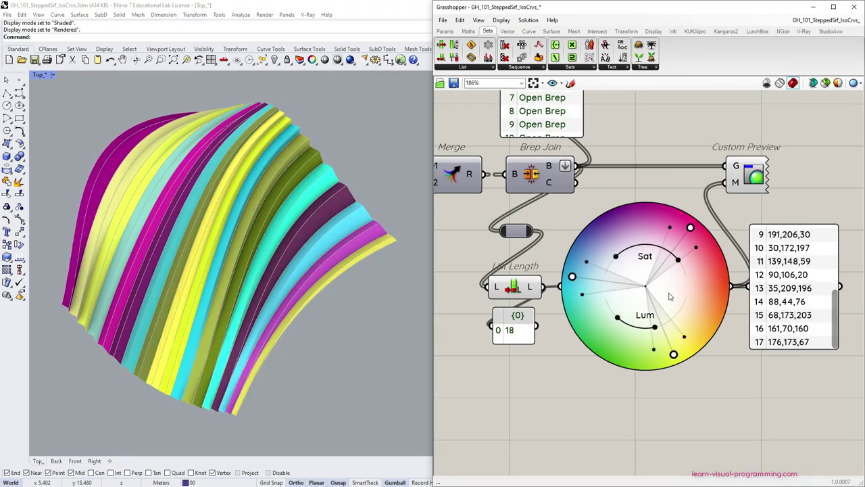
# Switch the Colour Wheel to a Monochromatic palette
pyautogui.rightClick(666, 287)
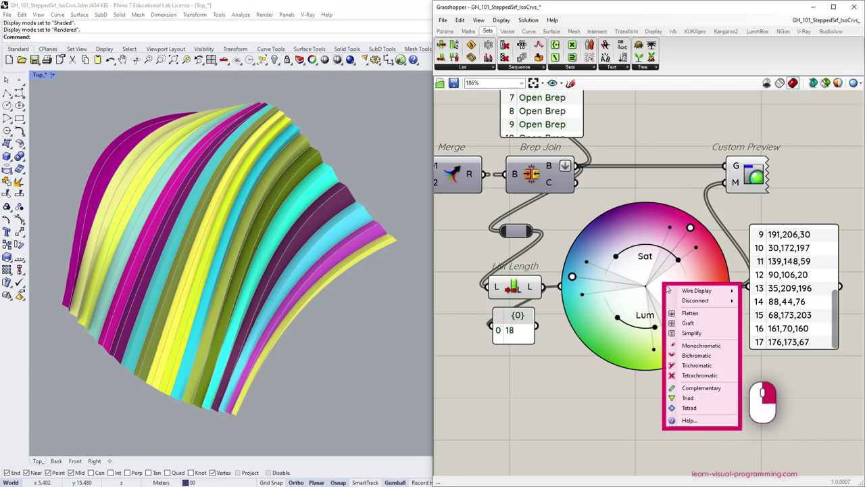
pyautogui.click(693, 346)
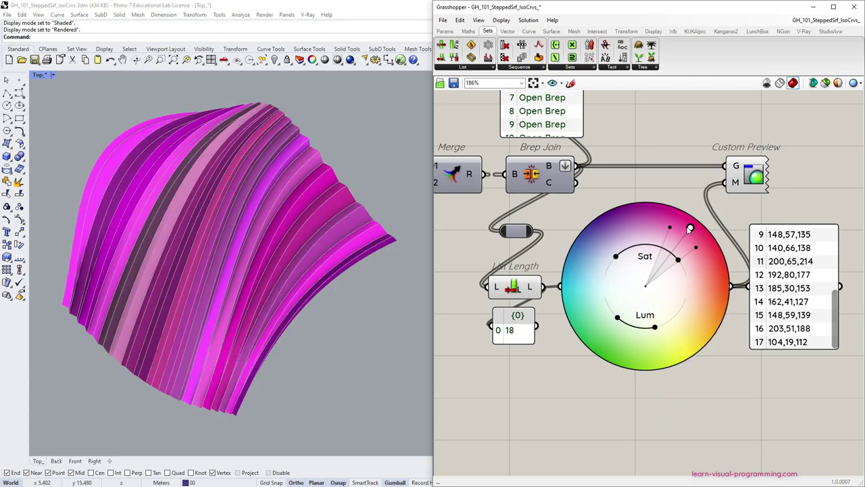
# Shift the Colour Wheel's main hue from magenta-red towards violet
pyautogui.moveTo(689, 228); pyautogui.dragTo(622, 223)
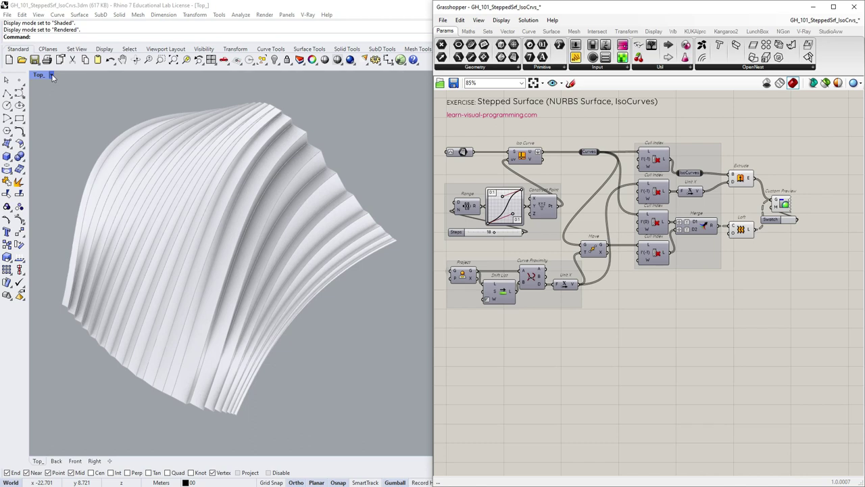
# Switch the Custom Preview's Render option off and back on to compare the surface shading in Rendered mode
pyautogui.click(51, 74)
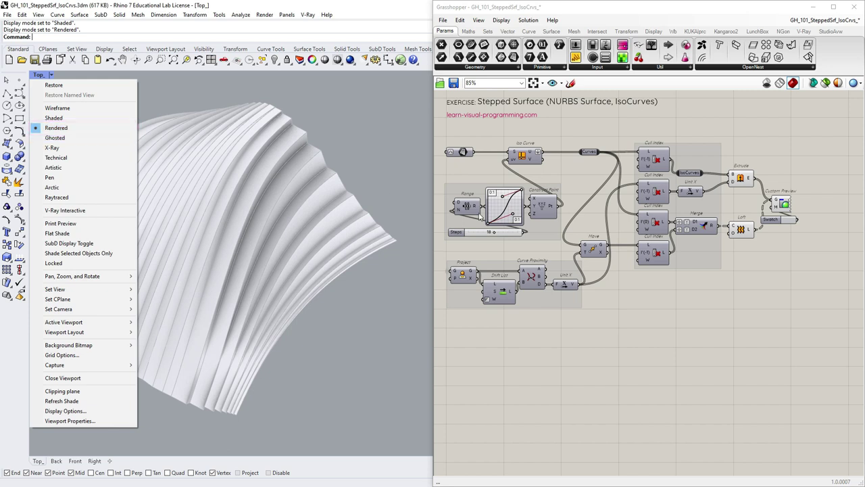
pyautogui.click(561, 250)
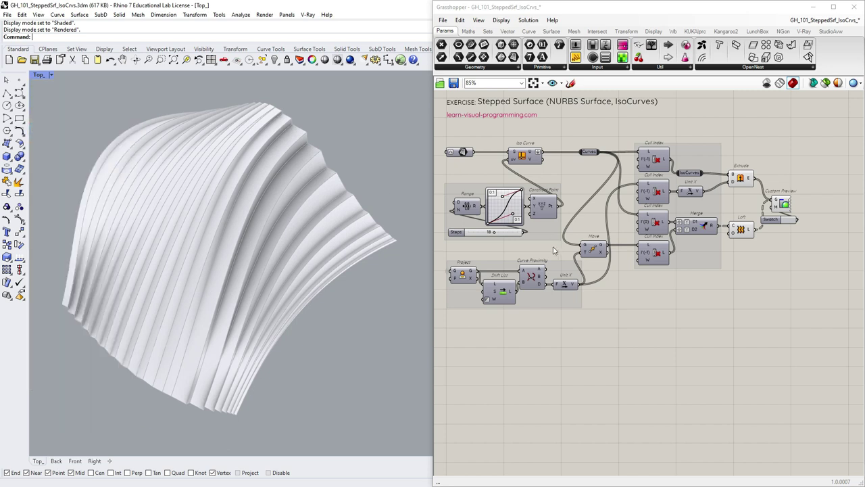
pyautogui.rightClick(781, 209)
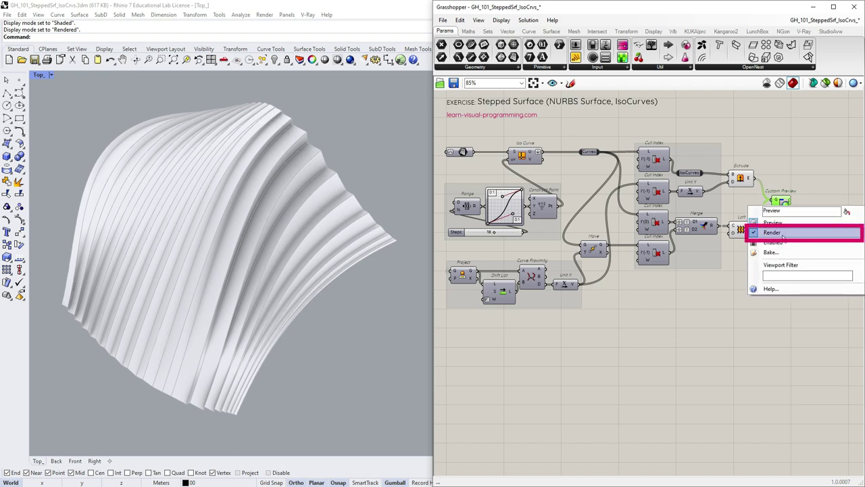
pyautogui.click(776, 233)
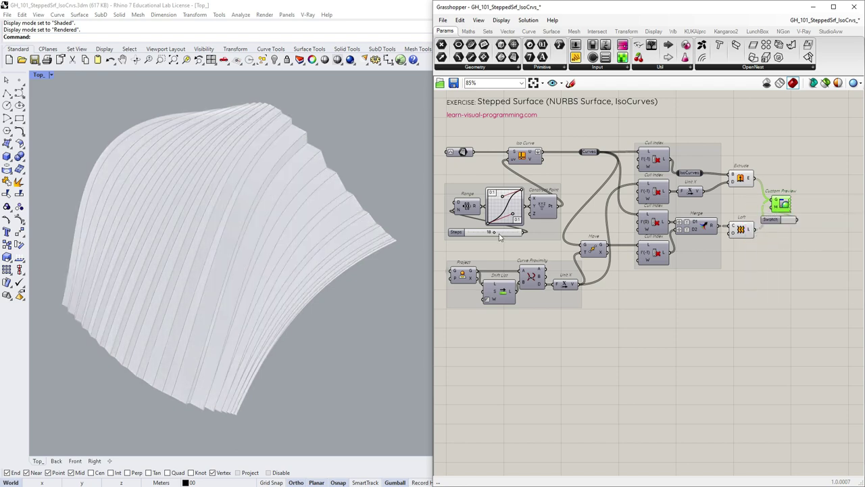
pyautogui.moveTo(494, 233)
pyautogui.mouseDown()
pyautogui.moveTo(476, 233)
pyautogui.moveTo(497, 238)
pyautogui.mouseUp()
pyautogui.rightClick(781, 203)
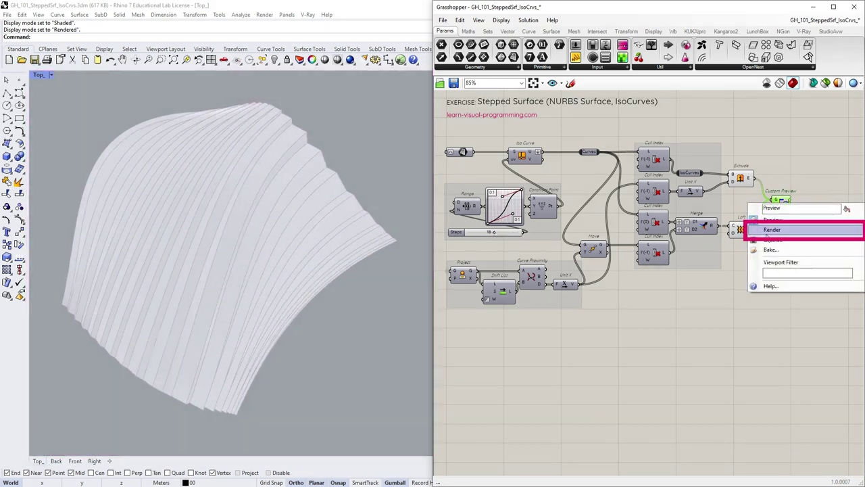
pyautogui.click(776, 231)
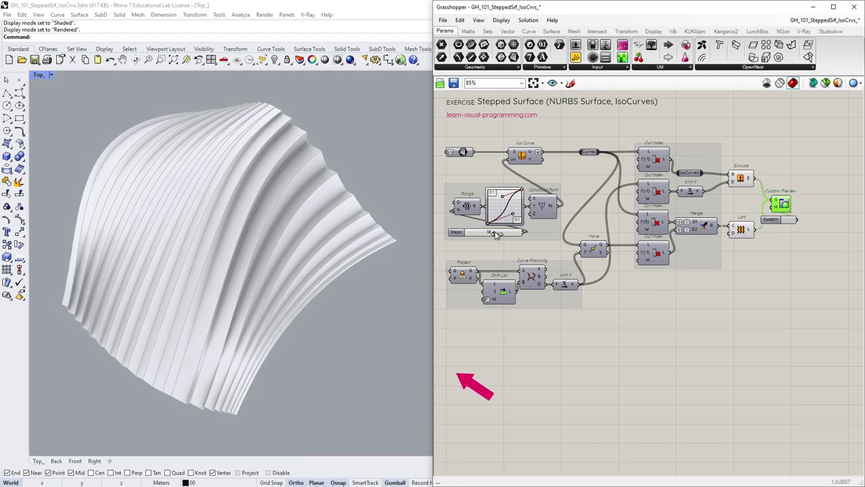
# Set the Steps slider to 13 and examine the Extrude and Loft surfaces up close along the step edges
pyautogui.moveTo(496, 234)
pyautogui.mouseDown()
pyautogui.moveTo(511, 236)
pyautogui.moveTo(486, 235)
pyautogui.mouseUp()
pyautogui.moveTo(414, 251); pyautogui.dragTo(301, 255, button='right')
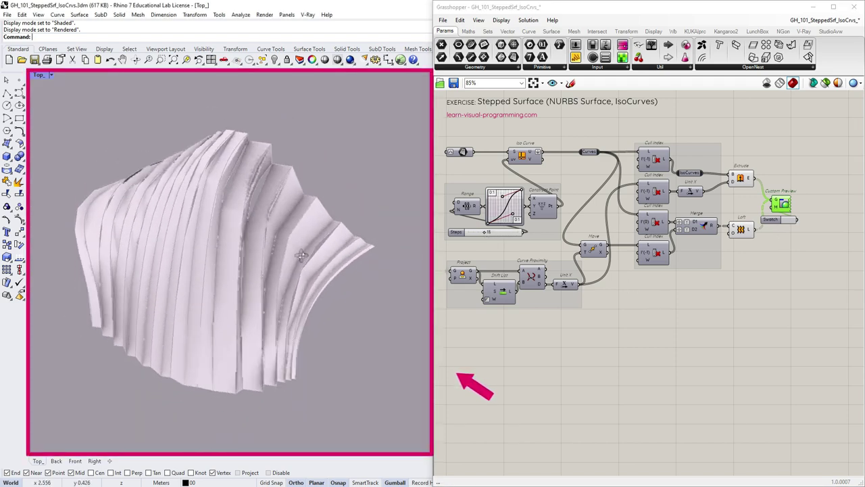
pyautogui.scroll(5, 251, 160)
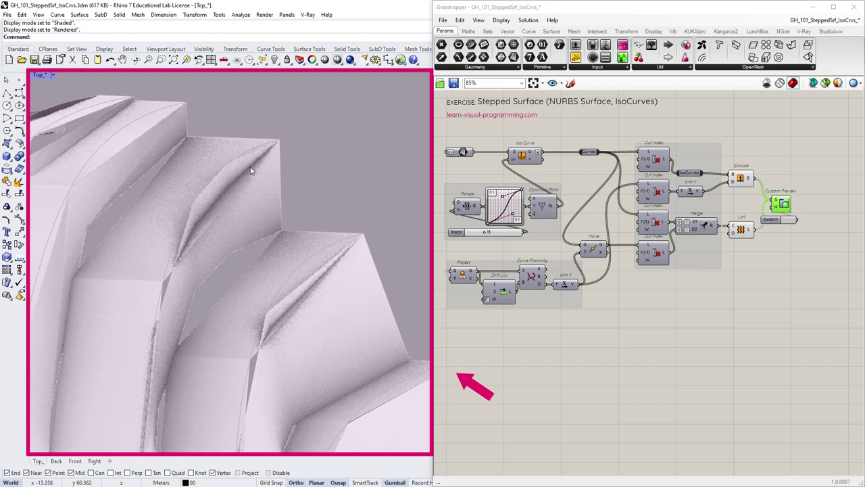
pyautogui.moveTo(251, 171); pyautogui.dragTo(289, 174, button='right')
pyautogui.click(740, 181)
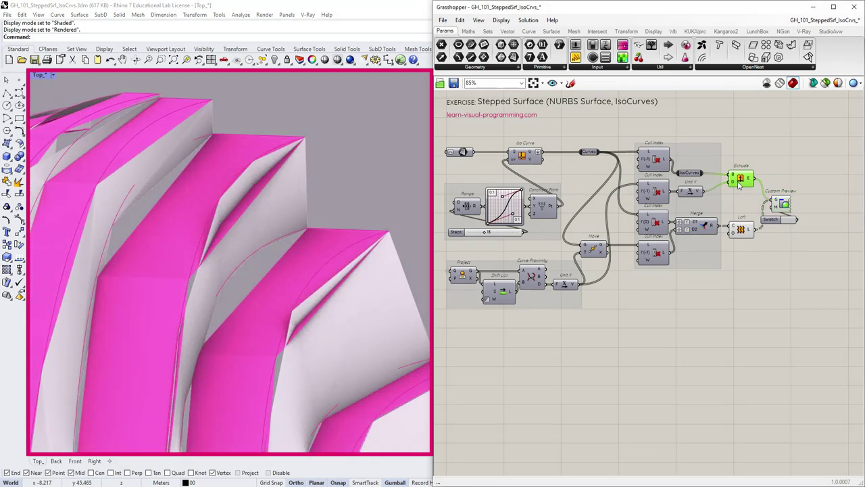
pyautogui.click(746, 230)
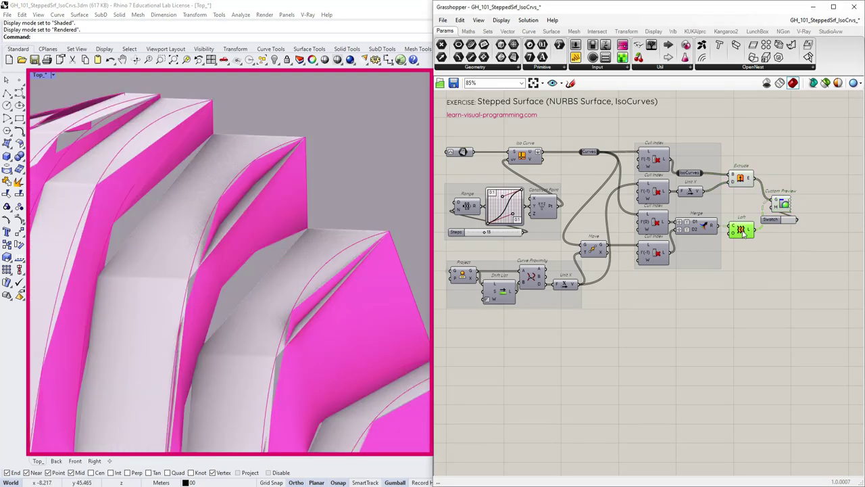
pyautogui.click(782, 204)
# Bake the geometry from the Custom Preview's G input into the Rhino document
pyautogui.rightClick(777, 202)
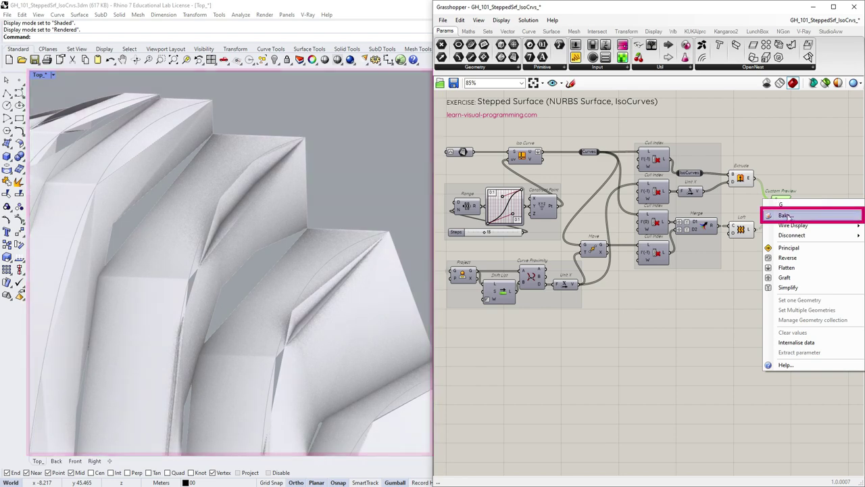
pyautogui.click(787, 217)
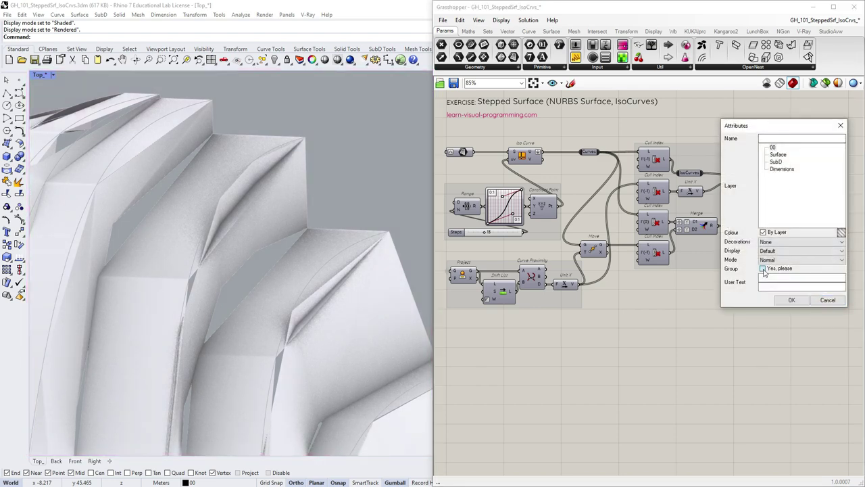
pyautogui.click(792, 300)
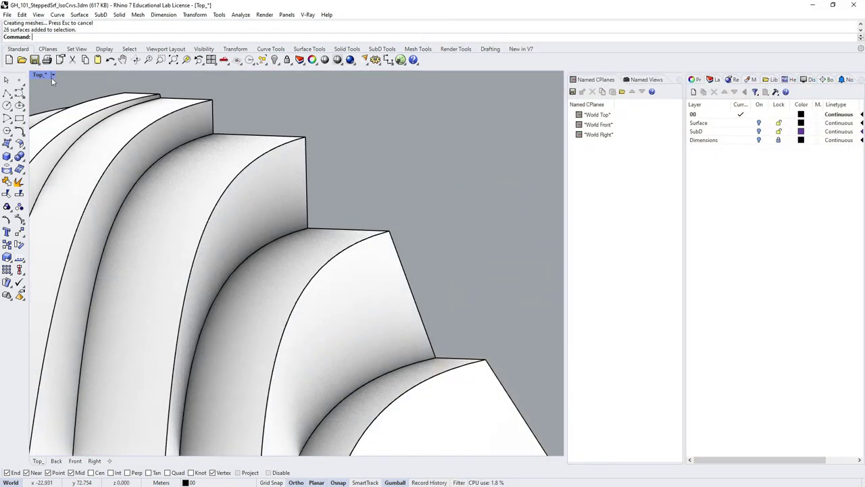
# Set the Rhino viewport to Shaded display and recompute the Grasshopper definition
pyautogui.click(53, 75)
pyautogui.click(65, 118)
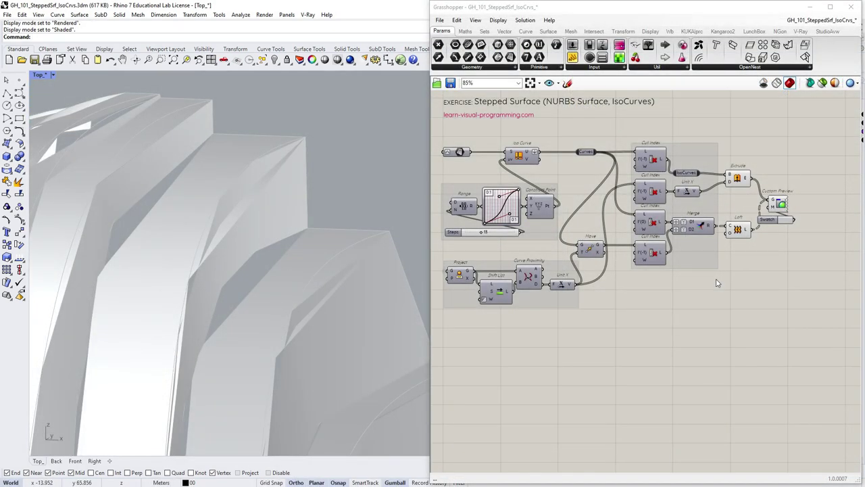
pyautogui.middleClick(631, 285)
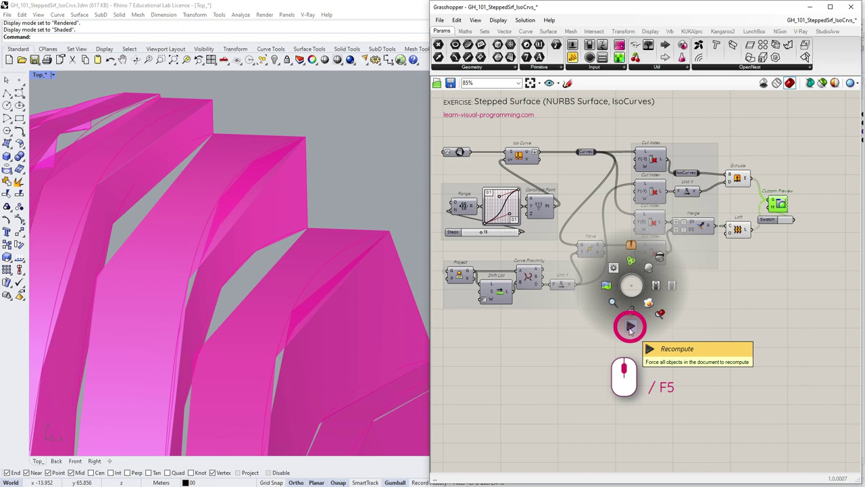
pyautogui.click(630, 328)
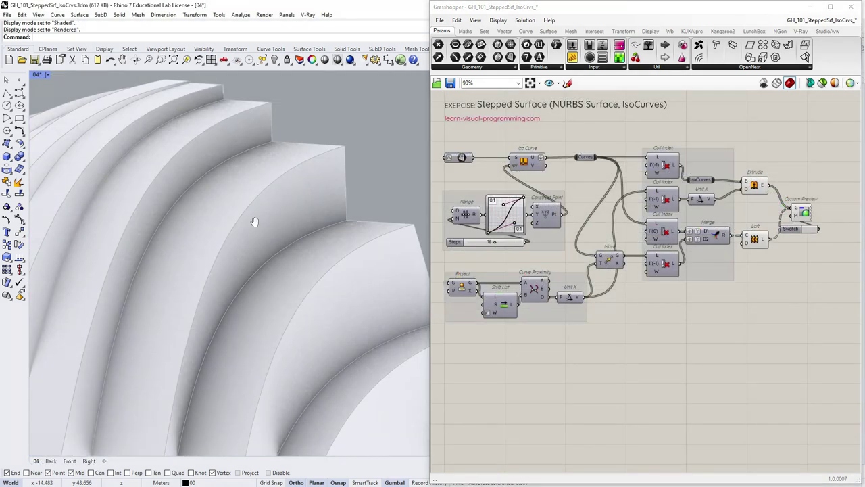
# Set the Steps slider feeding the Range to 16
pyautogui.keyDown('shift'); pyautogui.moveTo(255, 222); pyautogui.dragTo(240, 227, button='right'); pyautogui.keyUp('shift')
pyautogui.click(502, 243)
pyautogui.moveTo(497, 244); pyautogui.dragTo(493, 245)
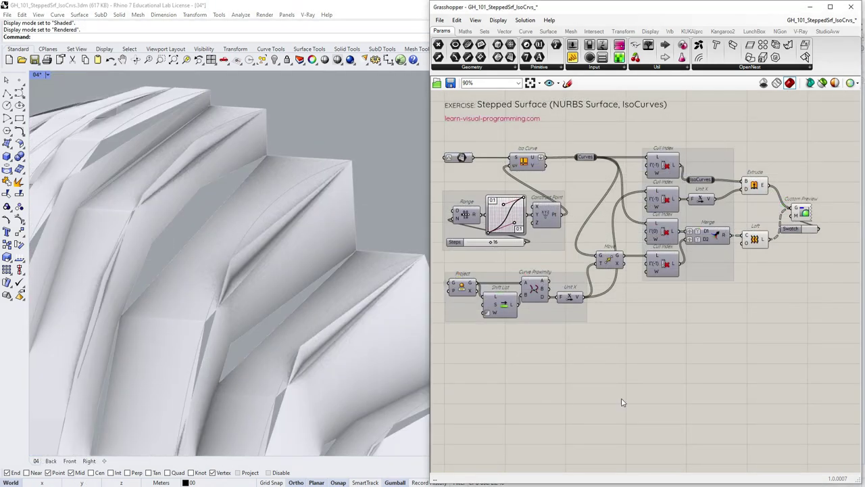
# Rebuild the iso curves with a Rebuild Curve component, set its Count slider to 100, and show the curves' Control Points
pyautogui.click(623, 158)
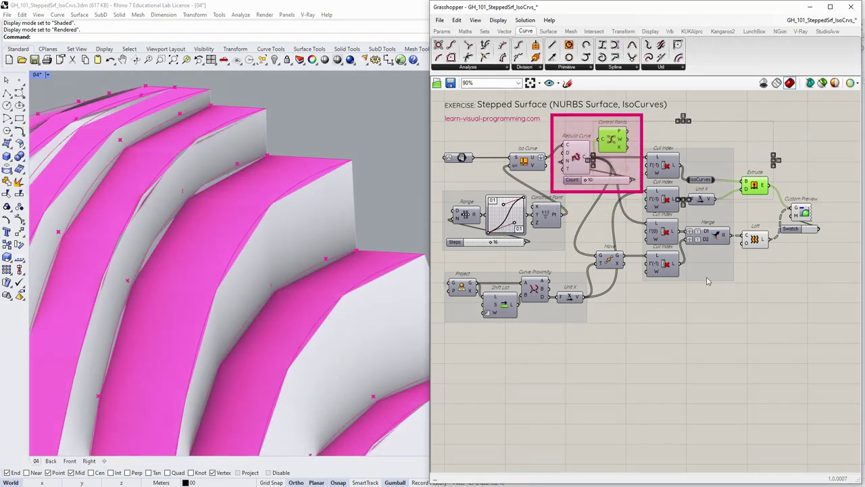
pyautogui.moveTo(586, 180); pyautogui.dragTo(634, 182)
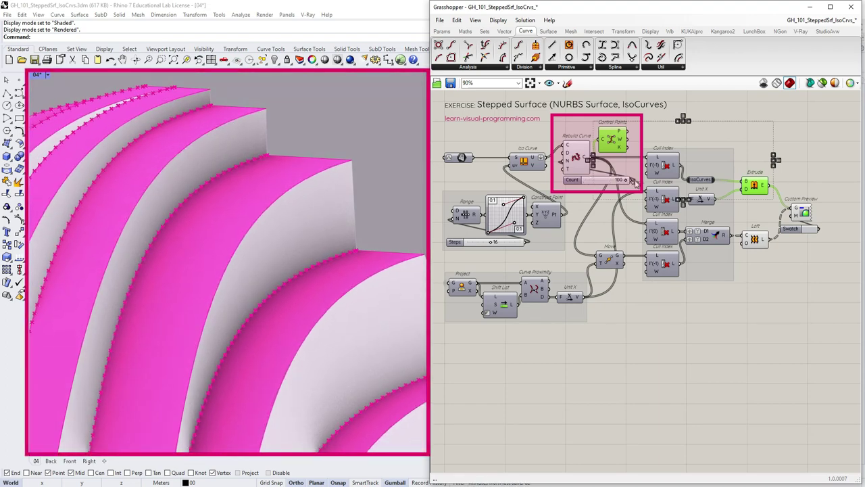
pyautogui.click(711, 193)
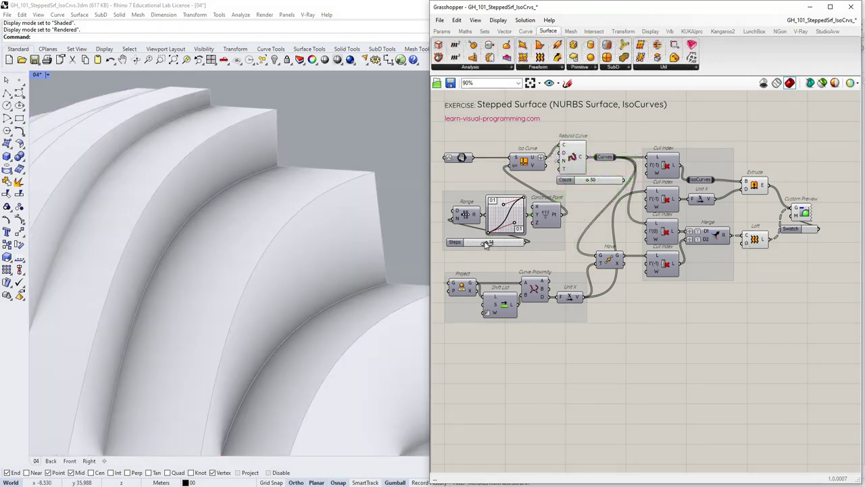
# Reshape the Graph Mapper curve to change the step spacing and set the Steps slider to 13
pyautogui.moveTo(487, 245)
pyautogui.mouseDown()
pyautogui.moveTo(511, 249)
pyautogui.moveTo(496, 250)
pyautogui.mouseUp()
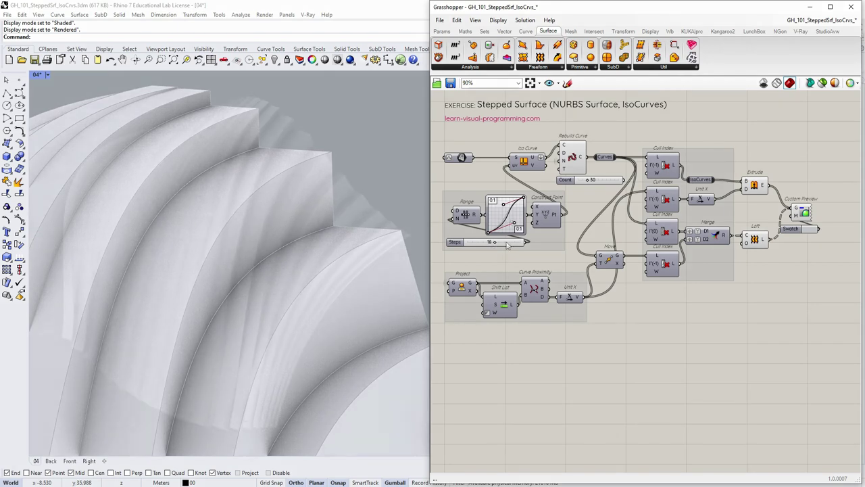
pyautogui.moveTo(504, 230)
pyautogui.mouseDown()
pyautogui.moveTo(516, 227)
pyautogui.moveTo(498, 223)
pyautogui.moveTo(486, 243)
pyautogui.mouseUp()
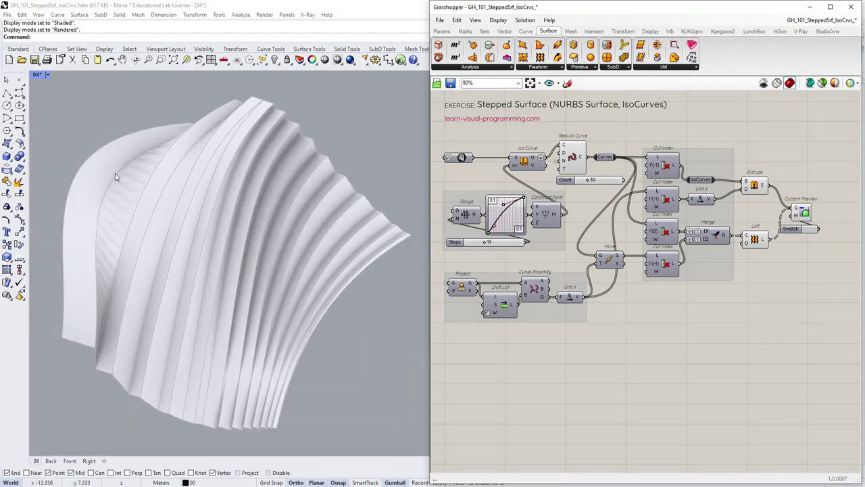
# Raise the Rebuild Curve Count to 100 and return it to 30, comparing the surface and control points up close
pyautogui.scroll(10, 108, 182)
pyautogui.moveTo(174, 350); pyautogui.dragTo(257, 230, button='right')
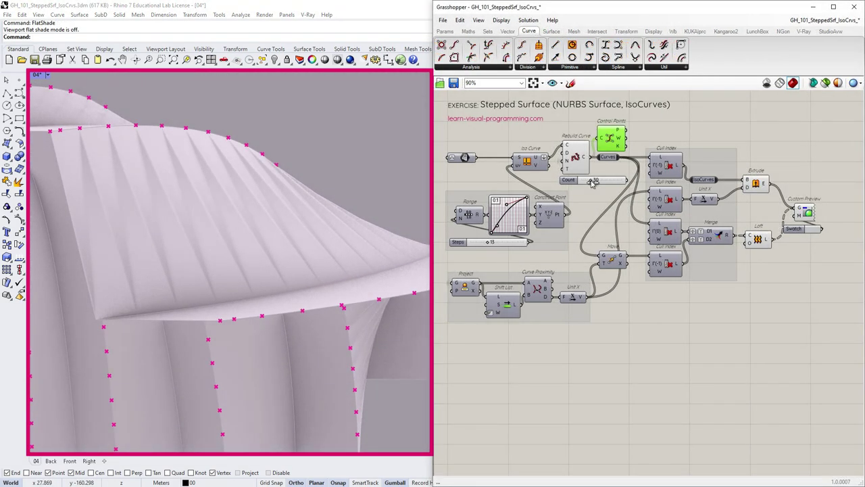
pyautogui.moveTo(592, 181); pyautogui.dragTo(635, 183)
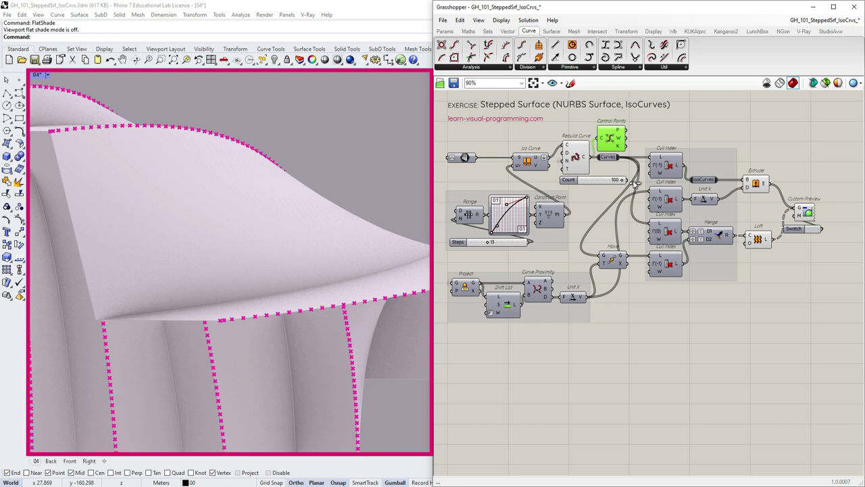
pyautogui.moveTo(635, 184); pyautogui.dragTo(592, 188)
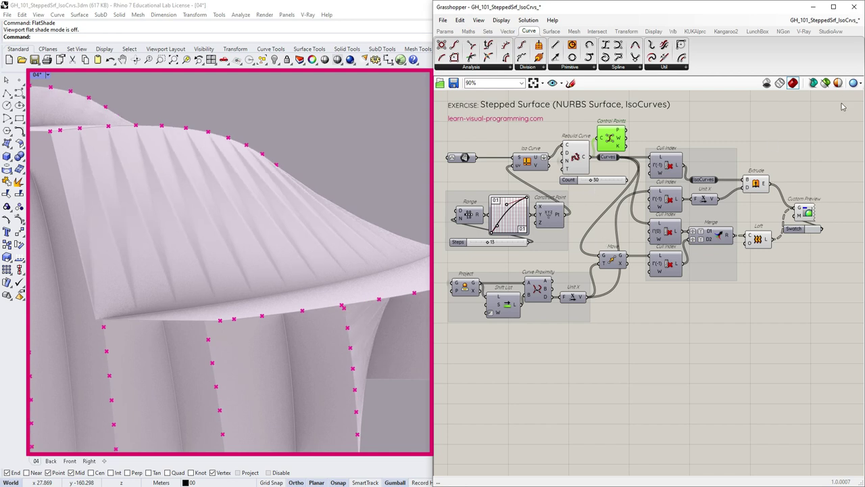
# Apply custom mesh quality to the Grasshopper preview, accepting the existing mesh parameters
pyautogui.click(854, 83)
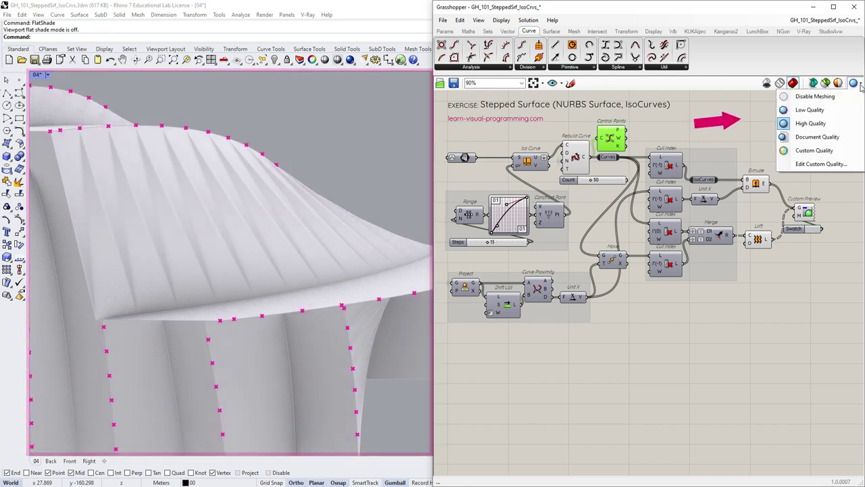
pyautogui.click(810, 167)
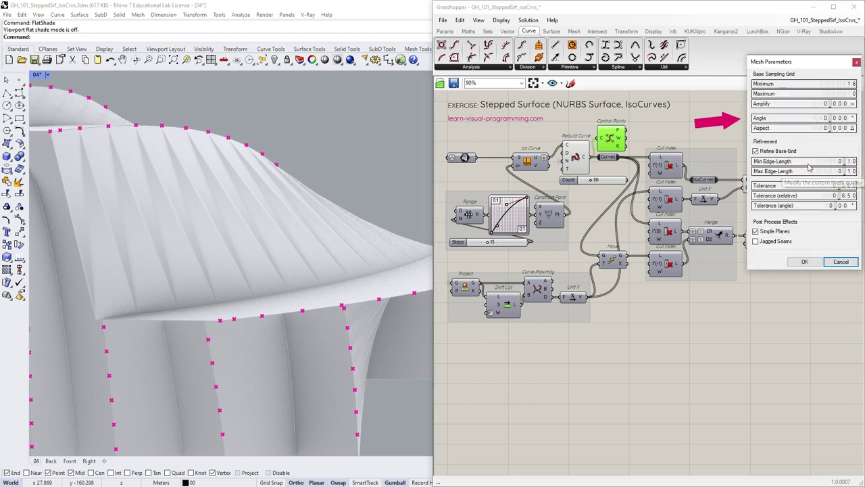
pyautogui.moveTo(744, 109); pyautogui.dragTo(461, 109)
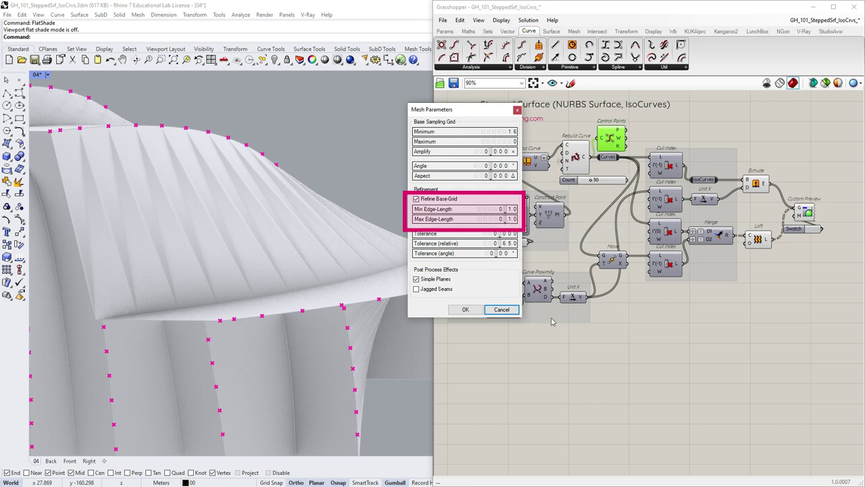
pyautogui.click(465, 309)
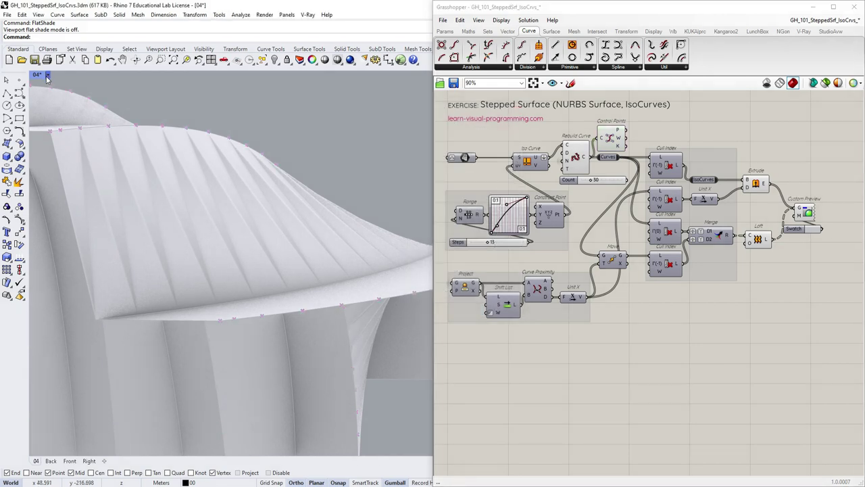
# Switch the viewport display to Shaded and recompute the definition to refresh its preview meshes
pyautogui.click(47, 76)
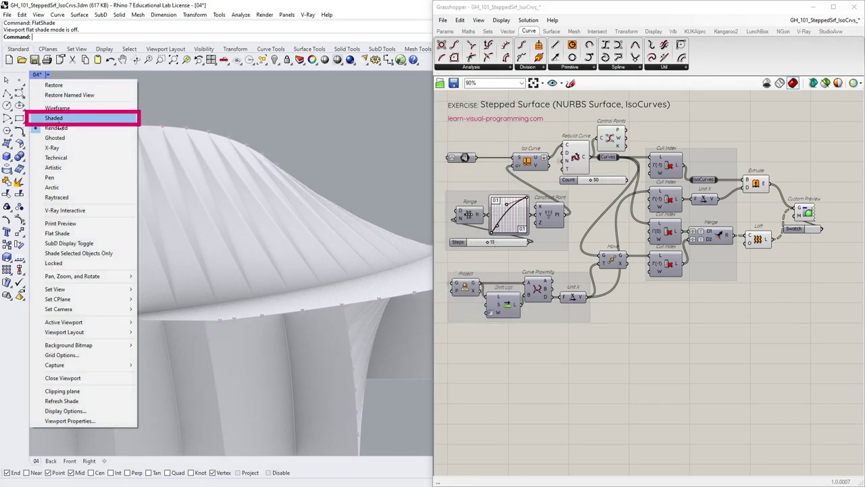
pyautogui.click(54, 119)
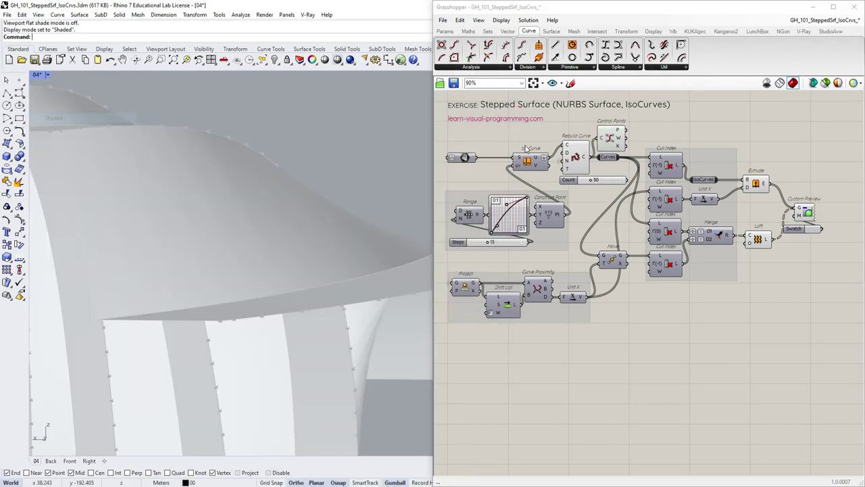
pyautogui.middleClick(742, 126)
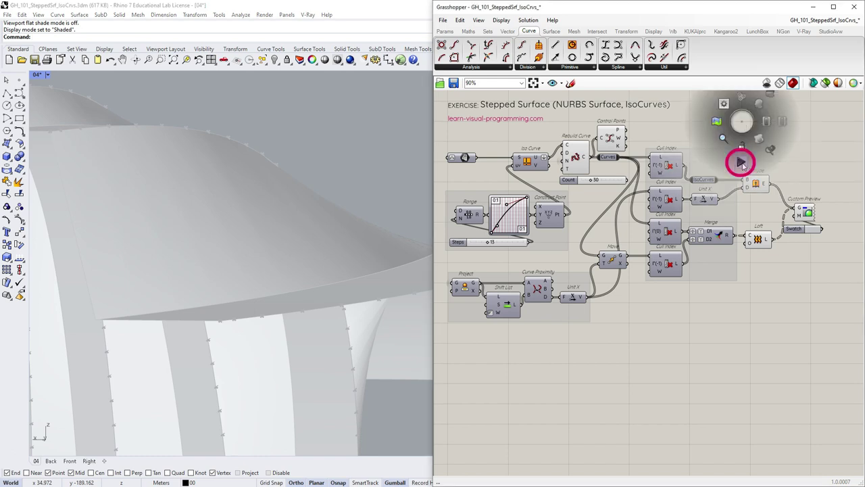
pyautogui.click(742, 164)
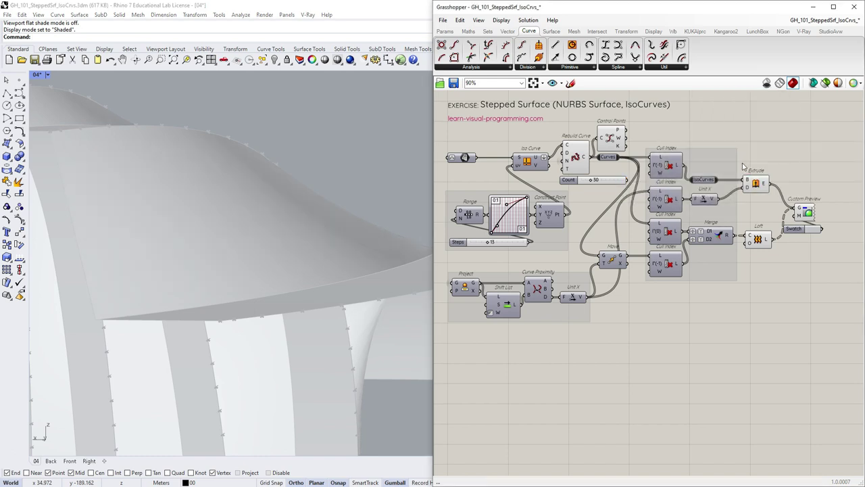
# Switch the viewport display to Rendered and bake the Custom Preview geometry as a group with the default attributes
pyautogui.click(48, 79)
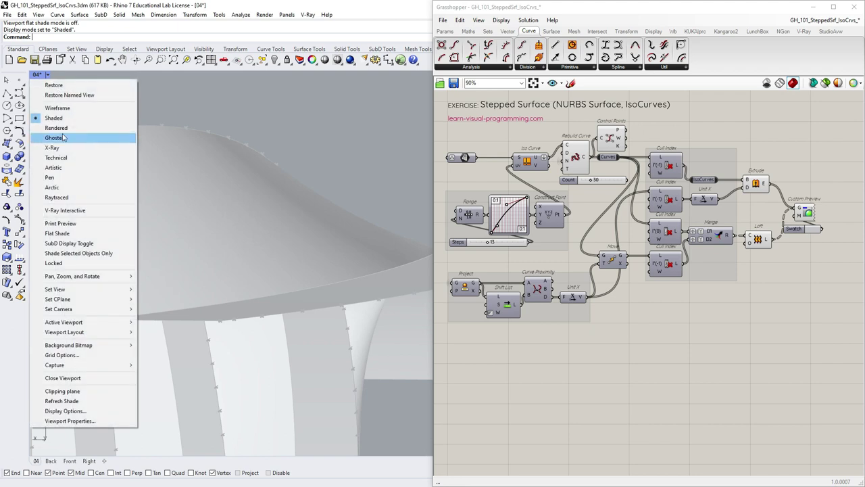
pyautogui.click(94, 135)
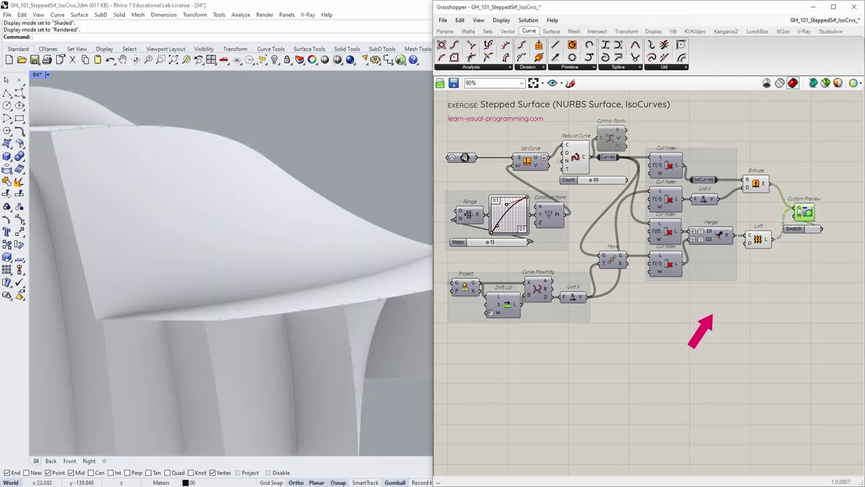
pyautogui.rightClick(798, 209)
pyautogui.click(785, 225)
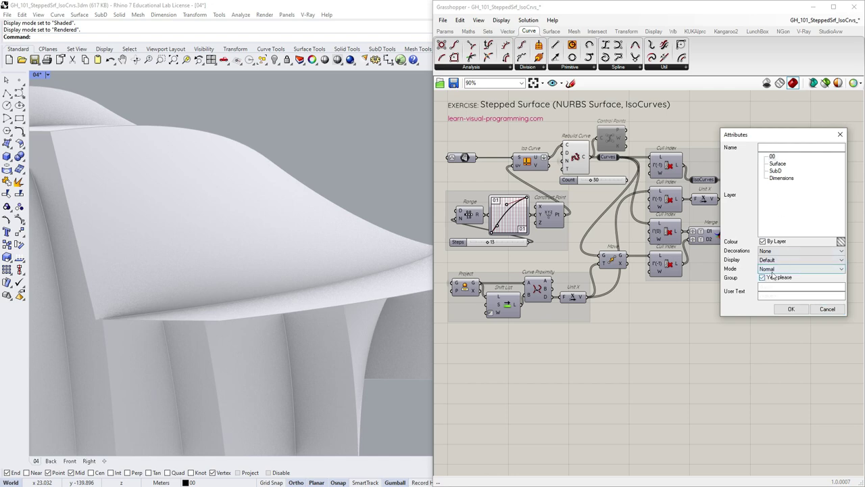
pyautogui.click(791, 309)
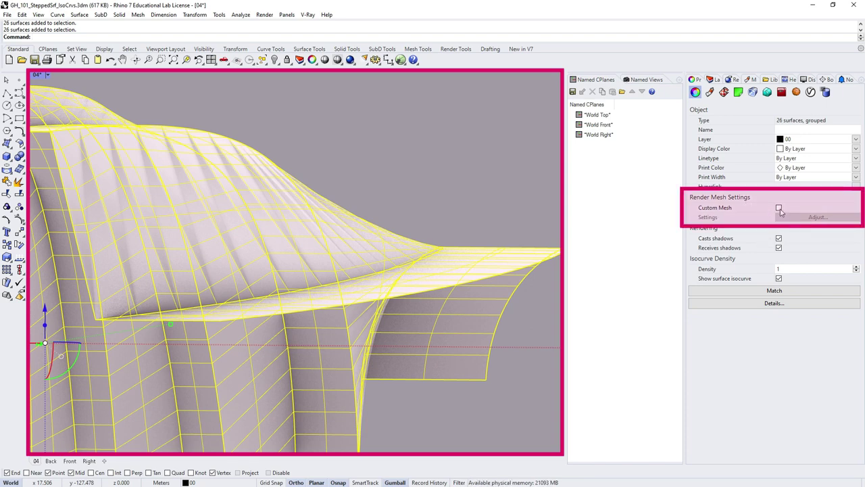
# Enable a custom render mesh on the baked surfaces and accept the existing detailed meshing parameters
pyautogui.click(779, 209)
pyautogui.click(801, 217)
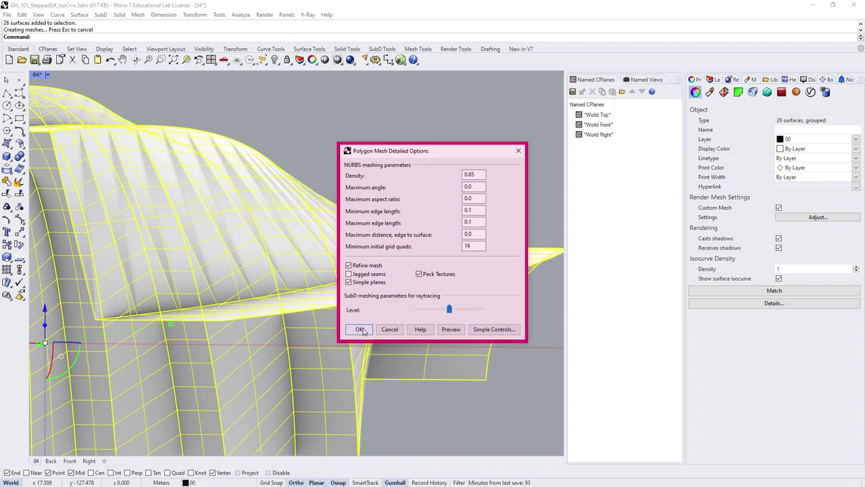
pyautogui.click(360, 330)
# Assign the Metal material to the baked surfaces and deselect them
pyautogui.click(710, 92)
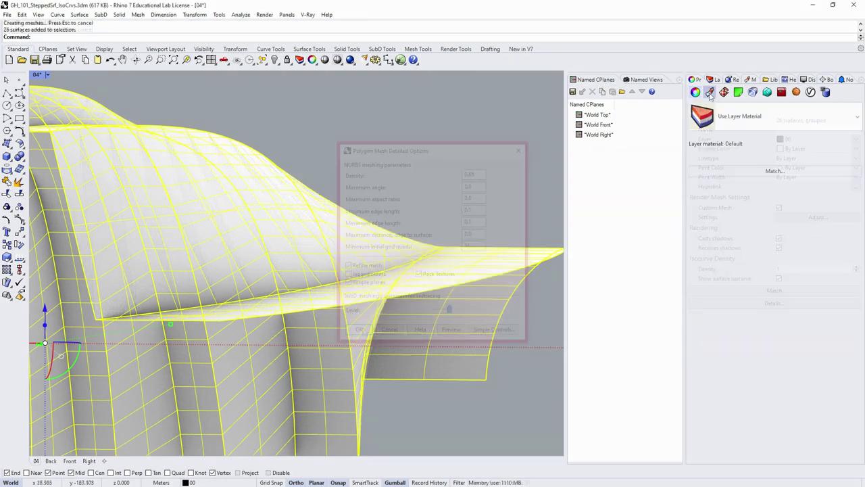
pyautogui.click(743, 117)
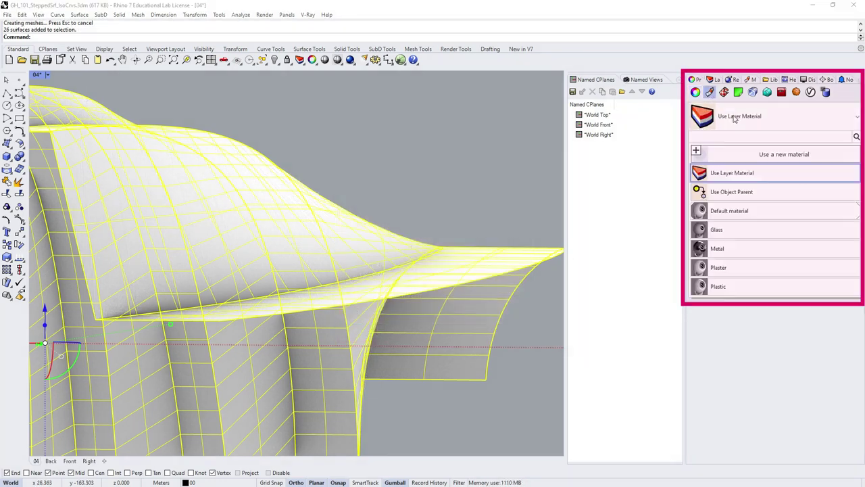
pyautogui.click(725, 251)
pyautogui.click(451, 215)
# Turn on FlatShade and switch the baked surfaces' custom mesh off and on again to compare the facets
pyautogui.write('FlatShade')
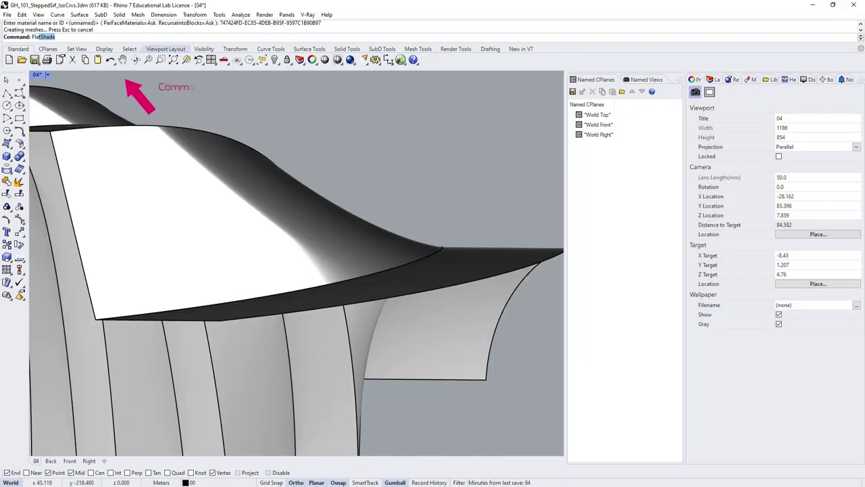
pyautogui.hotkey('ctrl', 'a')
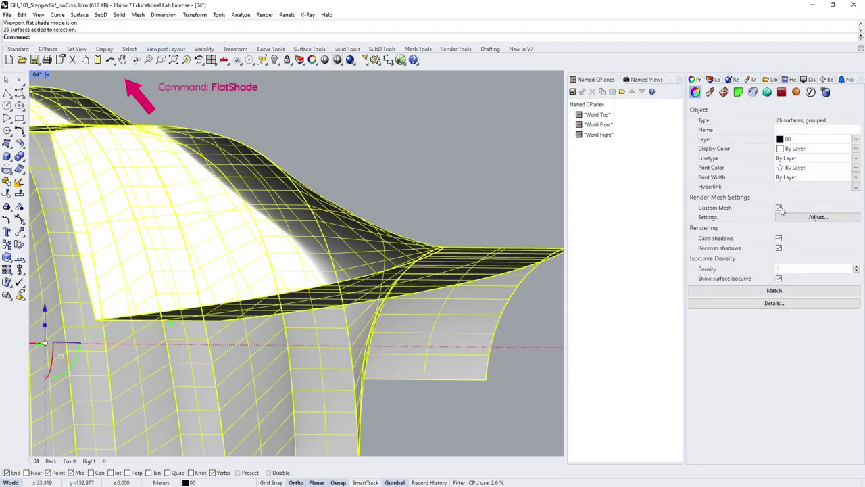
pyautogui.click(779, 207)
pyautogui.click(493, 174)
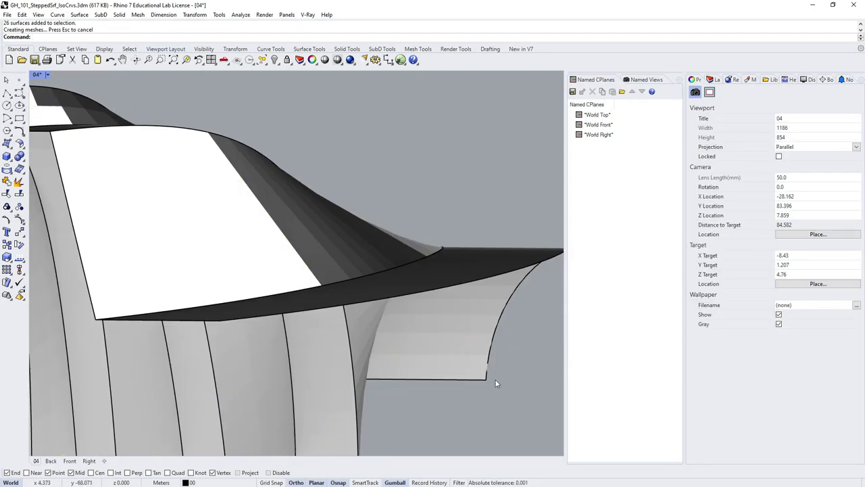
pyautogui.click(357, 253)
pyautogui.click(779, 207)
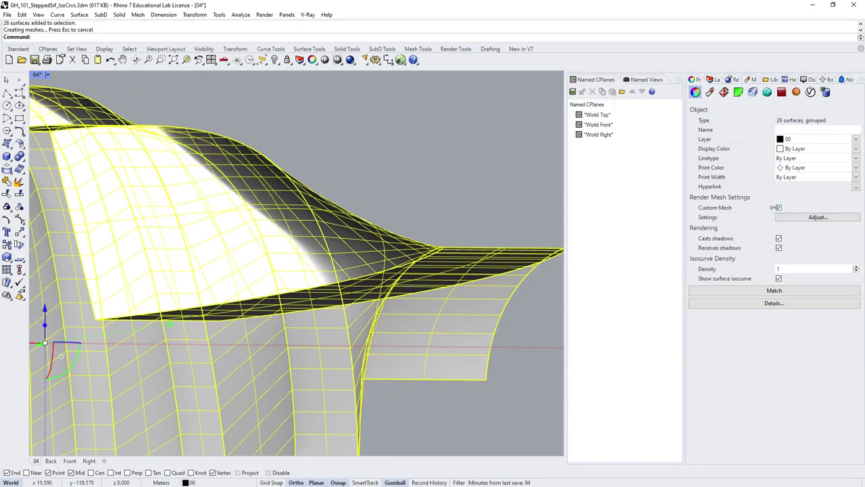
# Edit the minimum edge length in the baked surfaces' custom mesh settings and turn FlatShade off
pyautogui.click(818, 217)
pyautogui.press('BackSpace')
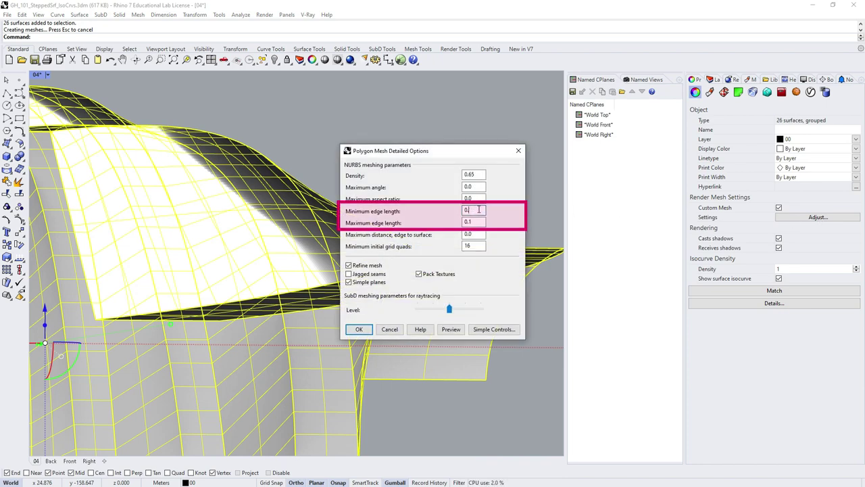
pyautogui.click(359, 330)
pyautogui.click(446, 200)
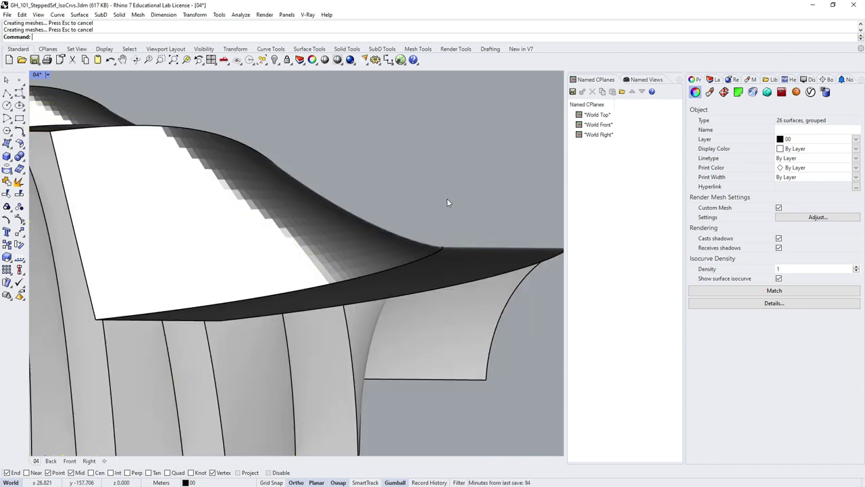
pyautogui.write('FlatShade')
pyautogui.press('Return')
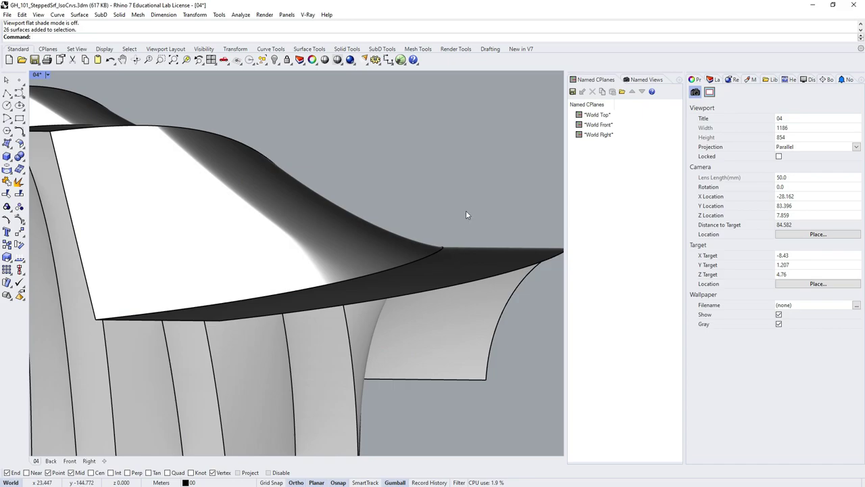
pyautogui.moveTo(467, 210)
pyautogui.mouseDown(button='right')
pyautogui.moveTo(487, 179)
pyautogui.moveTo(411, 207)
pyautogui.moveTo(207, 201)
pyautogui.moveTo(284, 218)
pyautogui.moveTo(289, 230)
pyautogui.moveTo(212, 184)
pyautogui.mouseUp(button='right')
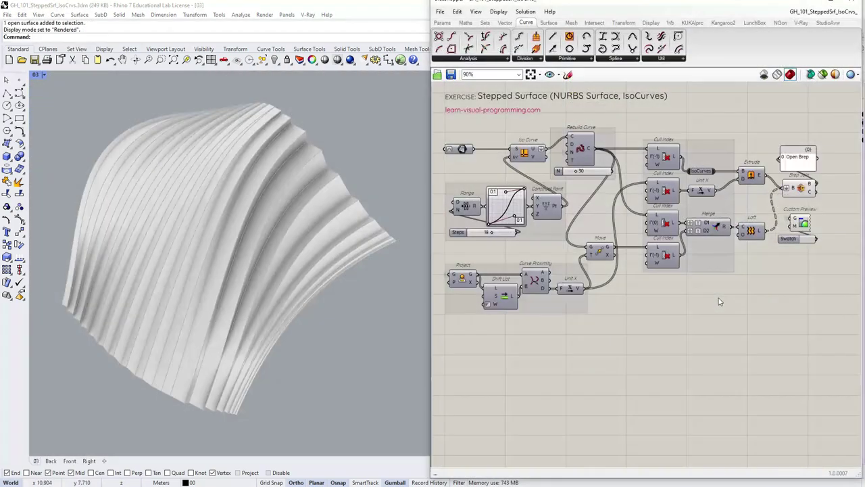
# Rearrange the Cull Index components so the rebuilt curves and the Unit X vectors are culled before they reach Move
pyautogui.click(666, 195)
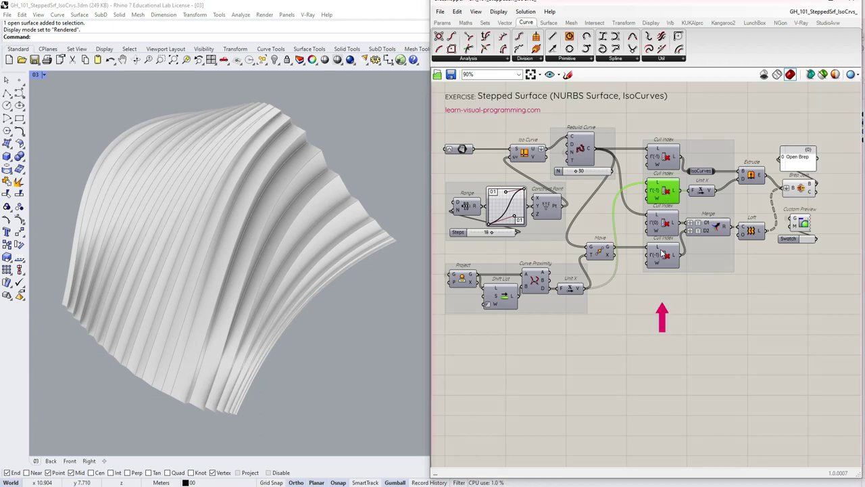
pyautogui.keyDown('shift'); pyautogui.click(660, 255); pyautogui.keyUp('shift')
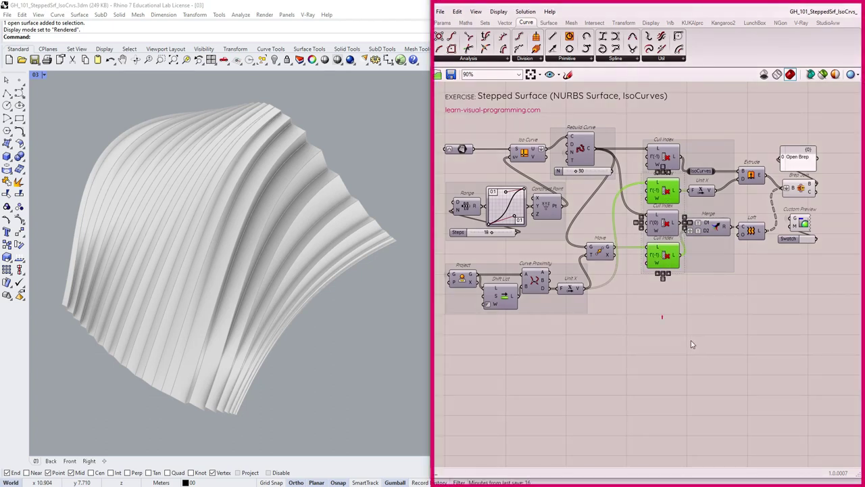
pyautogui.click(692, 344)
pyautogui.keyDown('alt'); pyautogui.moveTo(665, 260); pyautogui.dragTo(655, 215); pyautogui.keyUp('alt')
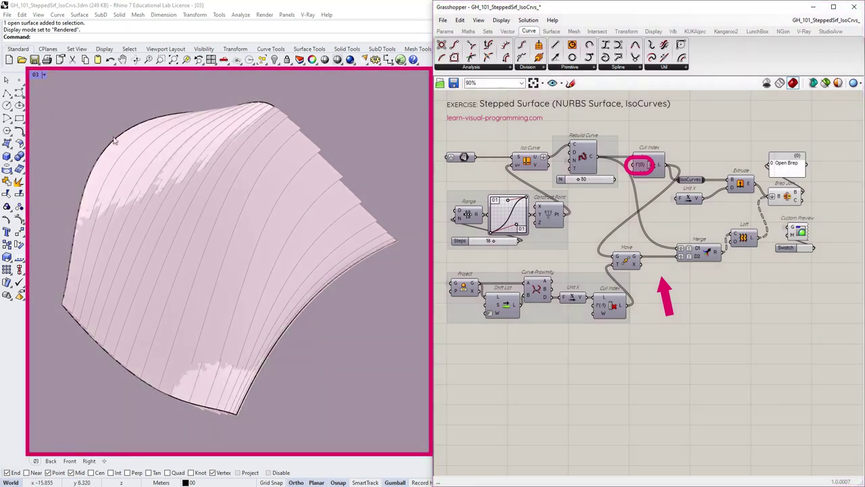
# Reverse the V direction of the referenced surface with the Dir command
pyautogui.click(117, 142)
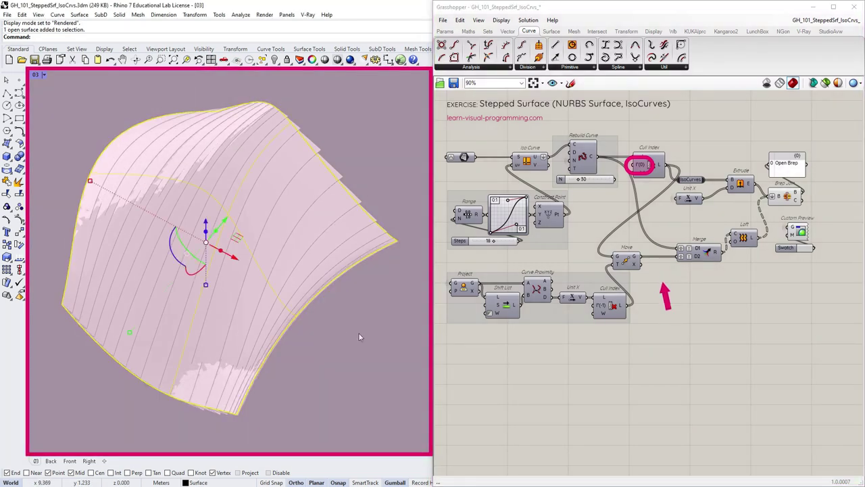
pyautogui.write('Dir')
pyautogui.press('Return')
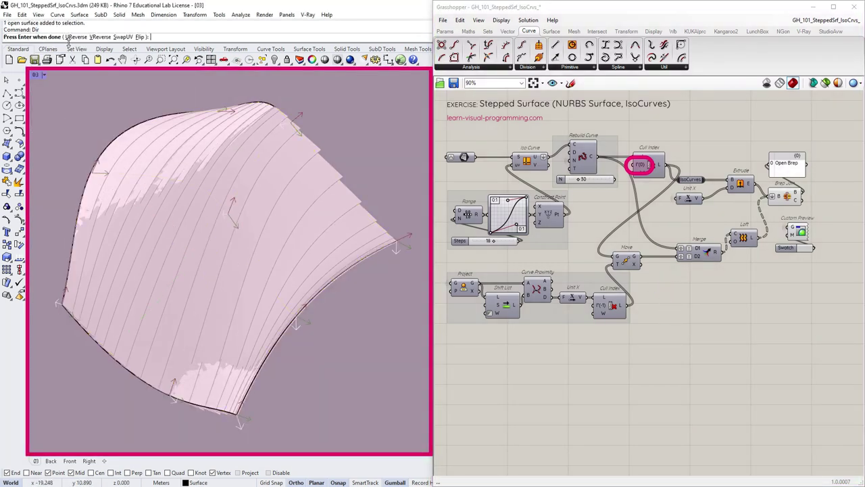
pyautogui.click(101, 37)
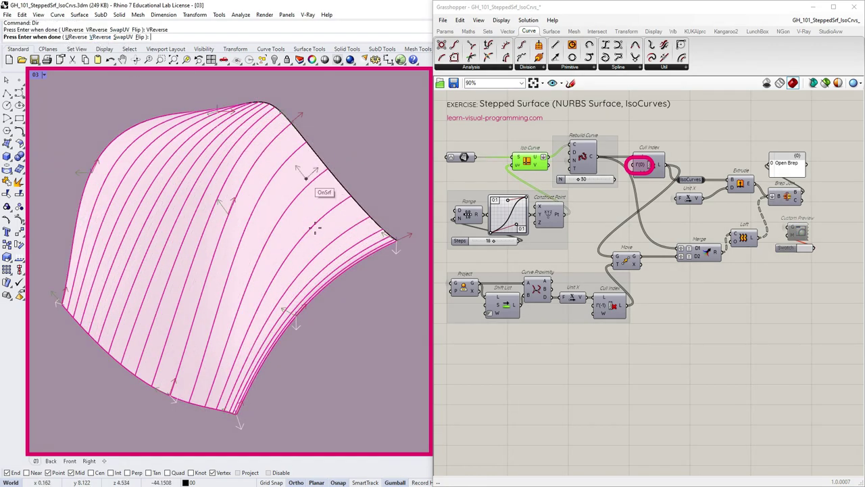
pyautogui.press('Return')
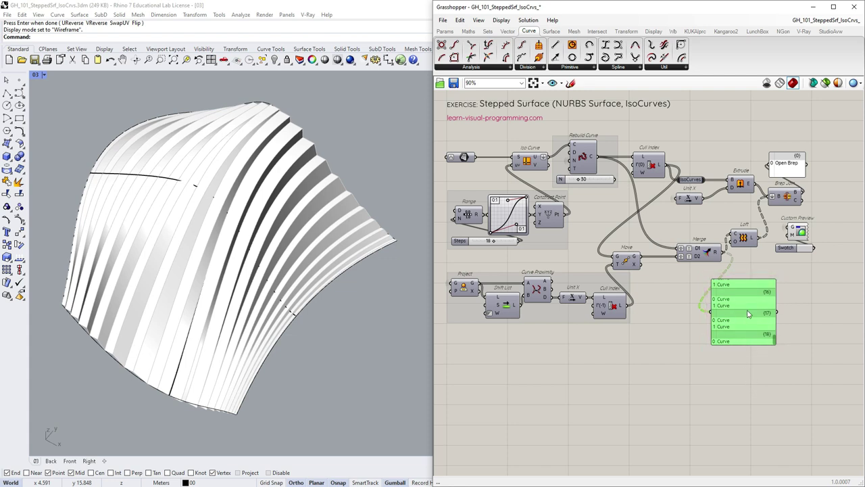
# Examine the Merge and Loft outputs in a panel, look among the Tree components, and check the Cull Index feeding Merge
pyautogui.moveTo(740, 279); pyautogui.dragTo(773, 273)
pyautogui.moveTo(755, 238); pyautogui.dragTo(742, 308)
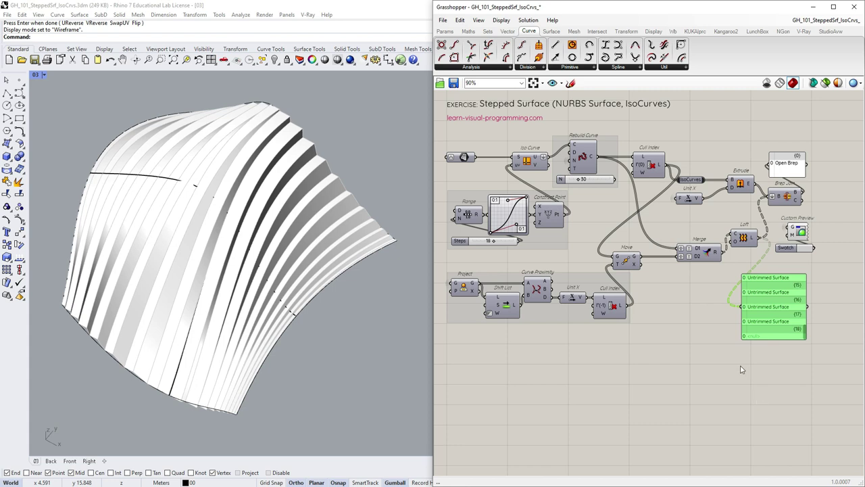
pyautogui.click(488, 32)
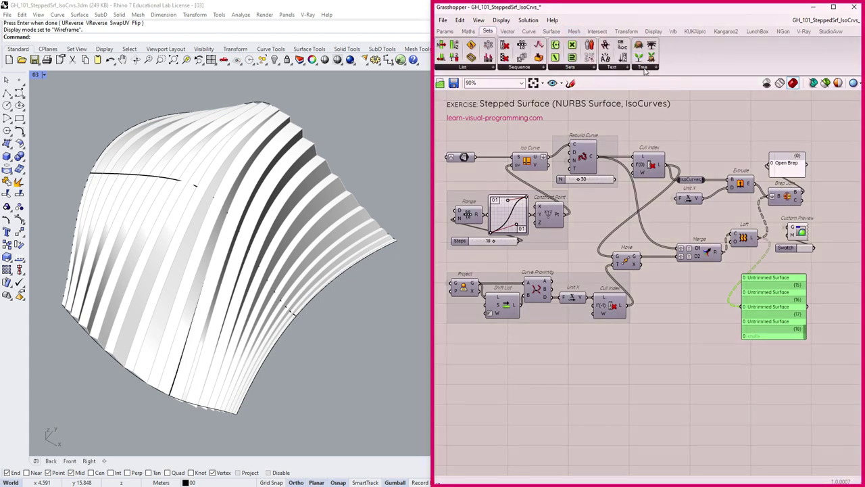
pyautogui.click(643, 68)
pyautogui.click(655, 85)
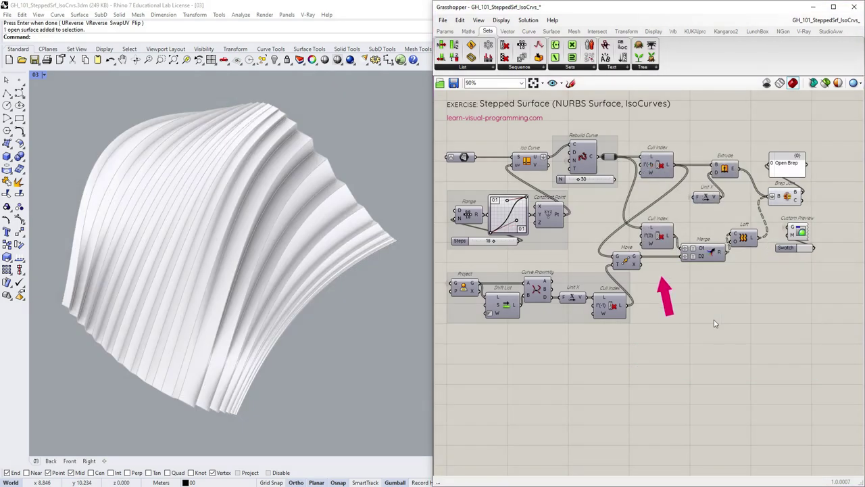
pyautogui.click(659, 238)
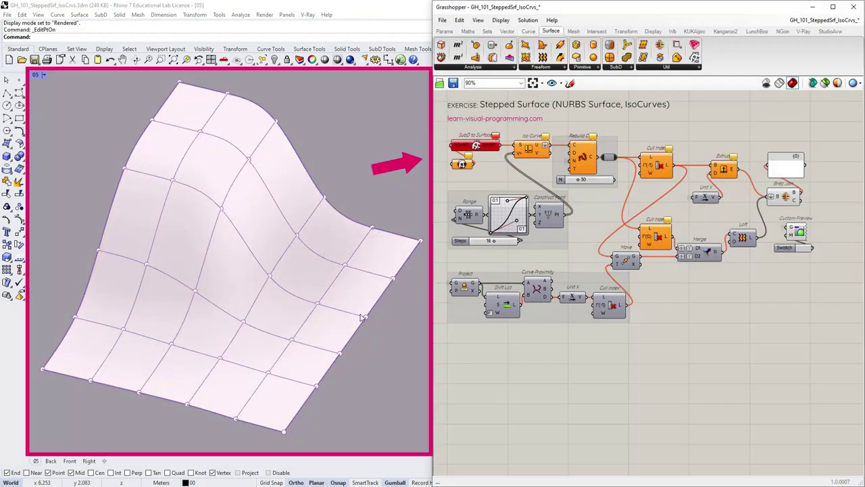
# Reference the SubD in the SubD parameter and reparameterize the surface input of Iso Curve
pyautogui.rightClick(462, 163)
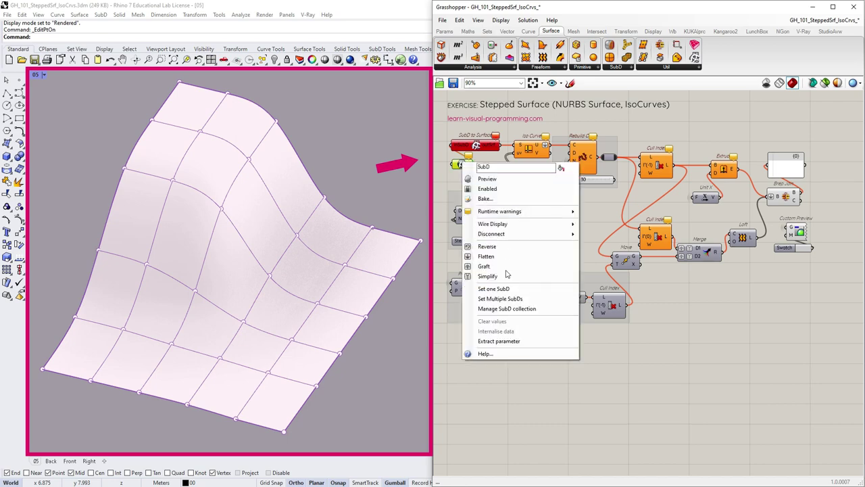
pyautogui.click(490, 286)
pyautogui.click(245, 176)
pyautogui.rightClick(521, 146)
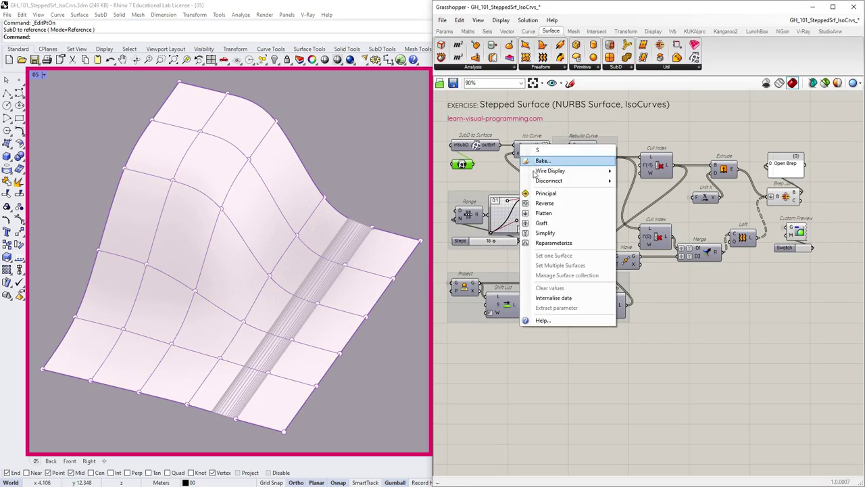
pyautogui.click(544, 243)
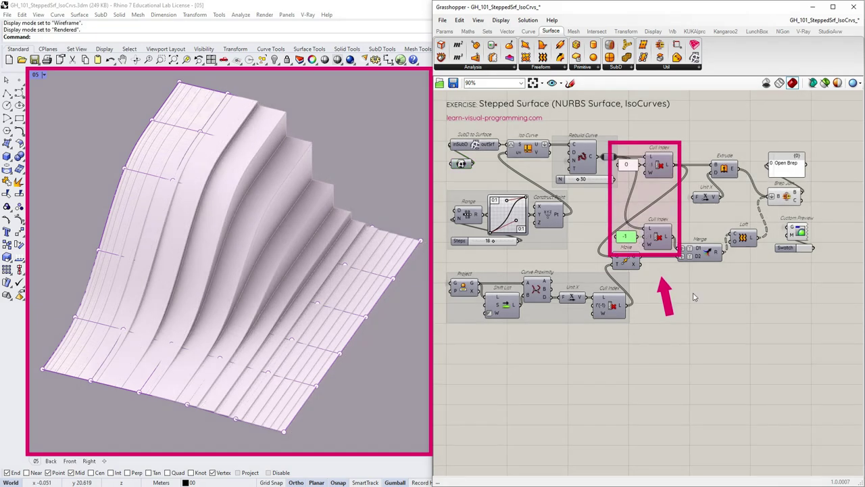
pyautogui.click(687, 305)
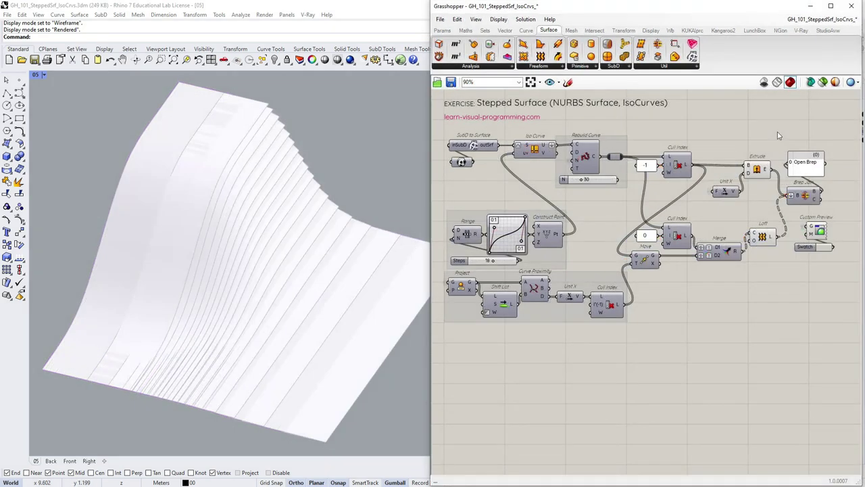
# Insert LunchBox's Reverse Surface Direction between SubD to Surface and Iso Curve, with its R input set to 2
pyautogui.click(754, 31)
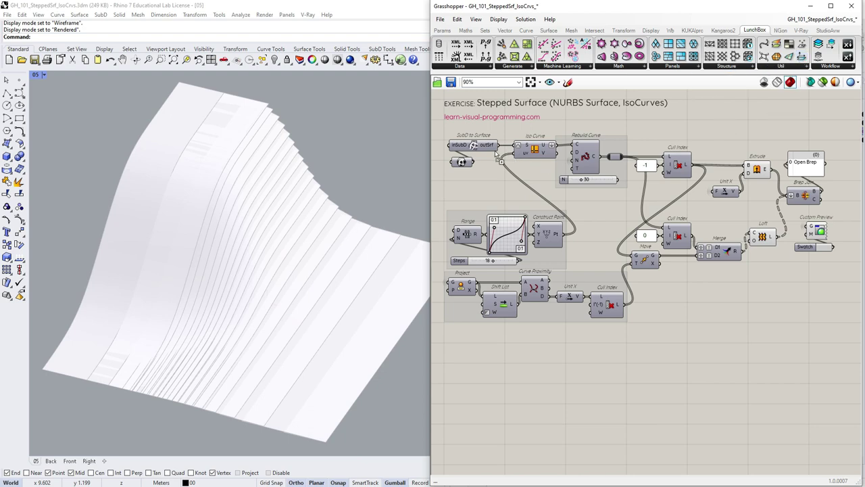
pyautogui.moveTo(472, 174); pyautogui.dragTo(473, 166)
pyautogui.scroll(5, 473, 166)
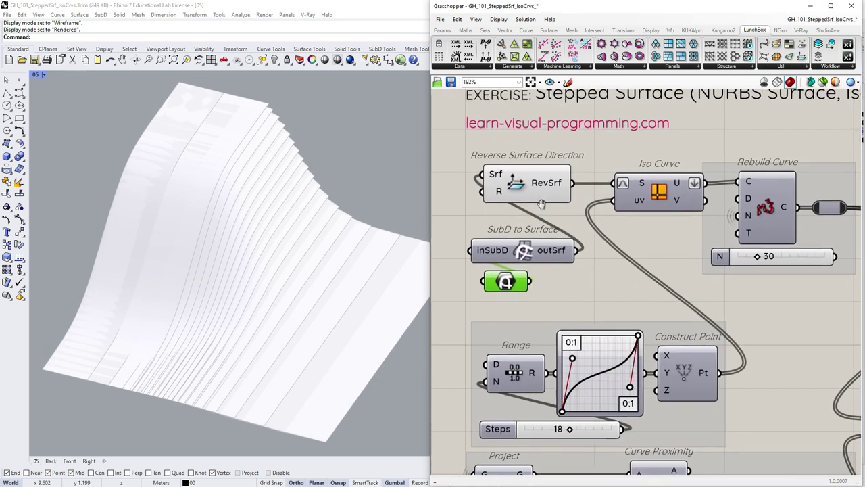
pyautogui.moveTo(500, 188)
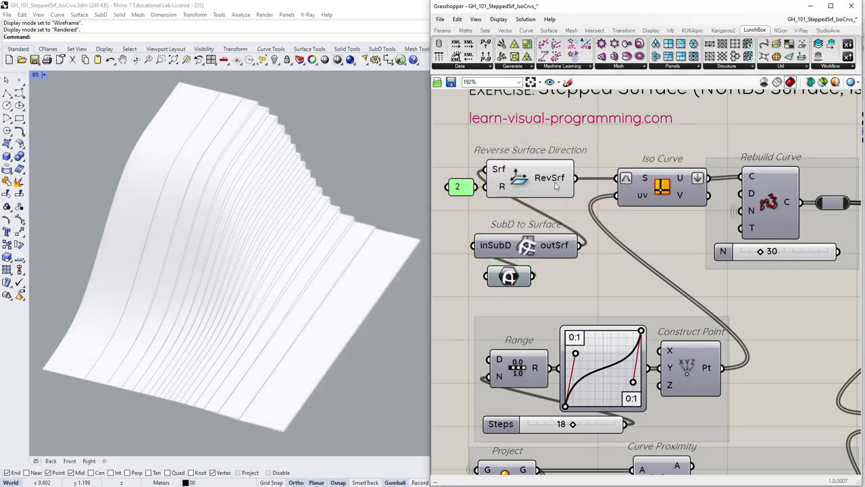
# Turn off the preview of the Reverse Surface Direction component
pyautogui.click(565, 179)
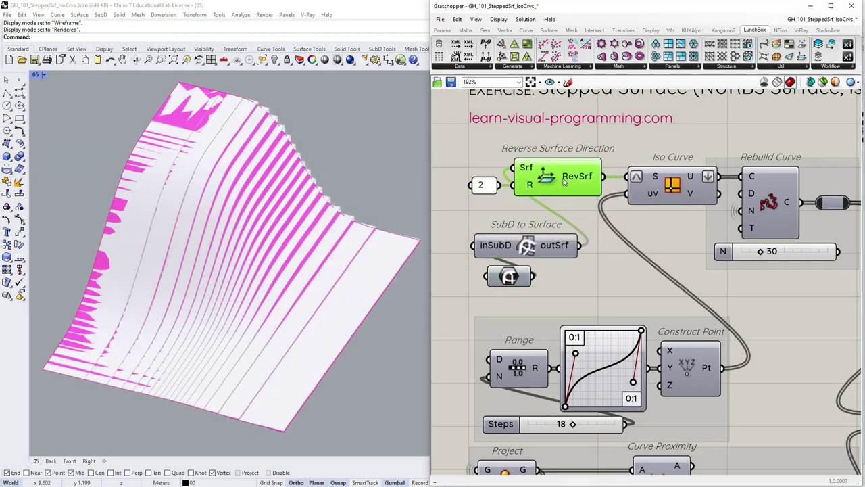
pyautogui.middleClick(564, 180)
pyautogui.click(590, 150)
pyautogui.scroll(-4, 494, 180)
pyautogui.click(583, 207)
pyautogui.moveTo(582, 207); pyautogui.dragTo(537, 180, button='right')
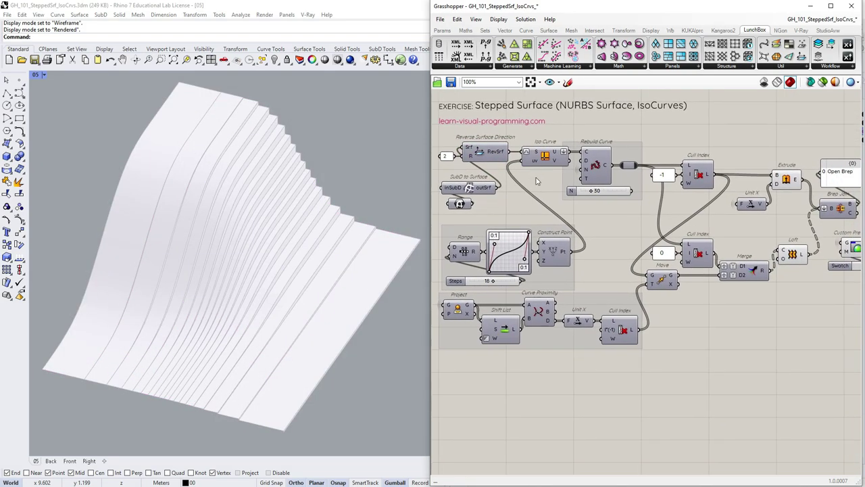
# Examine the lower edge and front corner of the stepped surface up close against the outline of the SubD surface
pyautogui.scroll(-1, 537, 181)
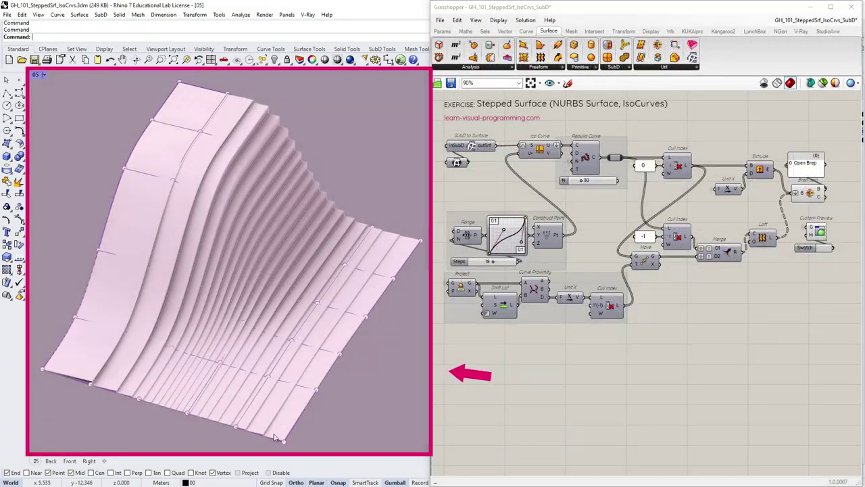
pyautogui.scroll(5, 275, 414)
pyautogui.scroll(6, 275, 414)
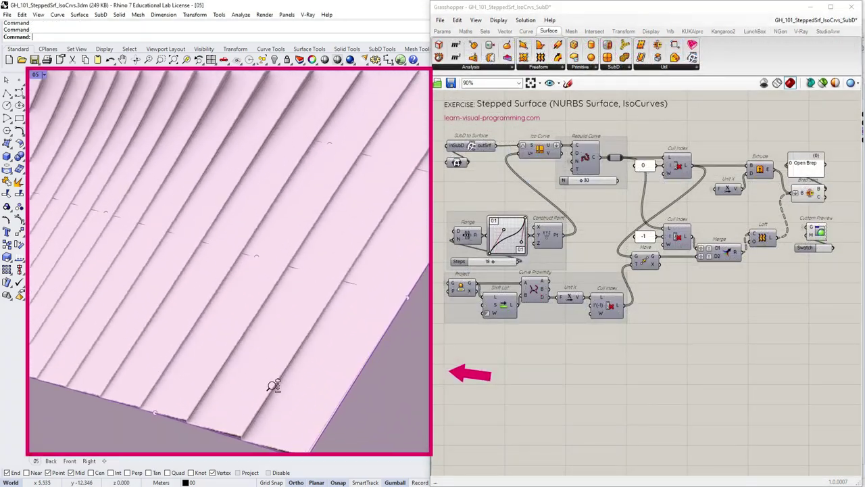
pyautogui.scroll(2, 250, 321)
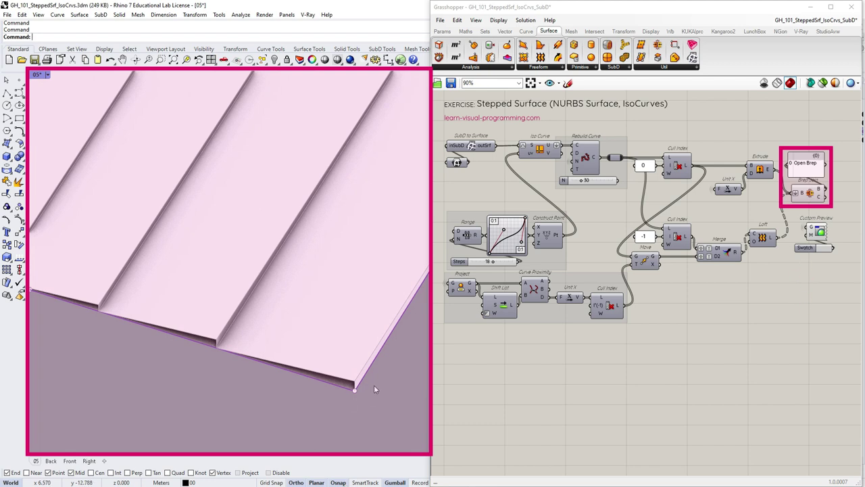
pyautogui.scroll(2, 247, 327)
pyautogui.scroll(2, 250, 331)
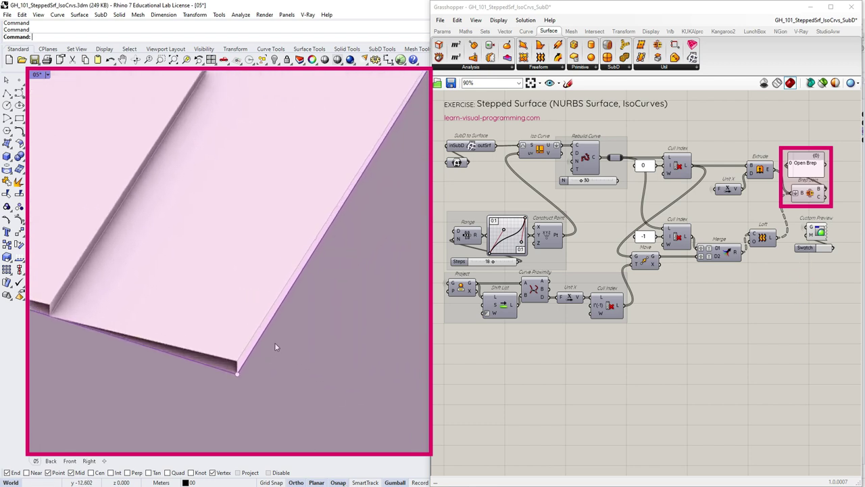
pyautogui.scroll(-5, 275, 347)
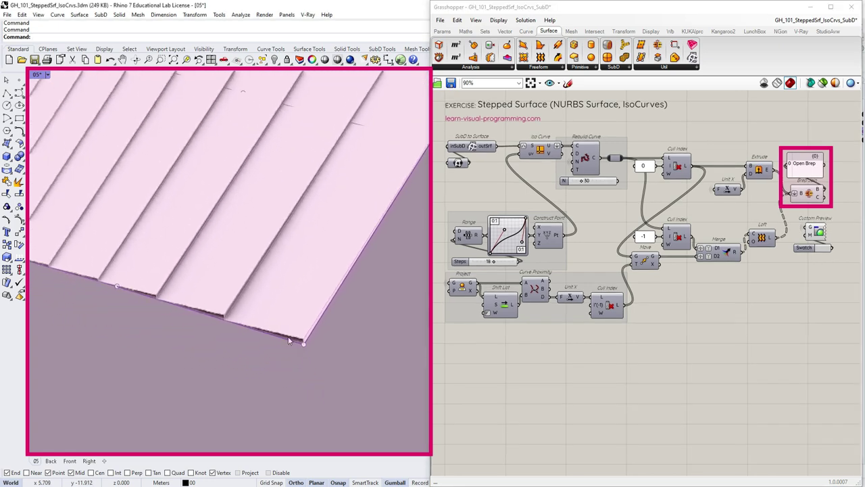
pyautogui.moveTo(288, 340); pyautogui.dragTo(245, 277, button='right')
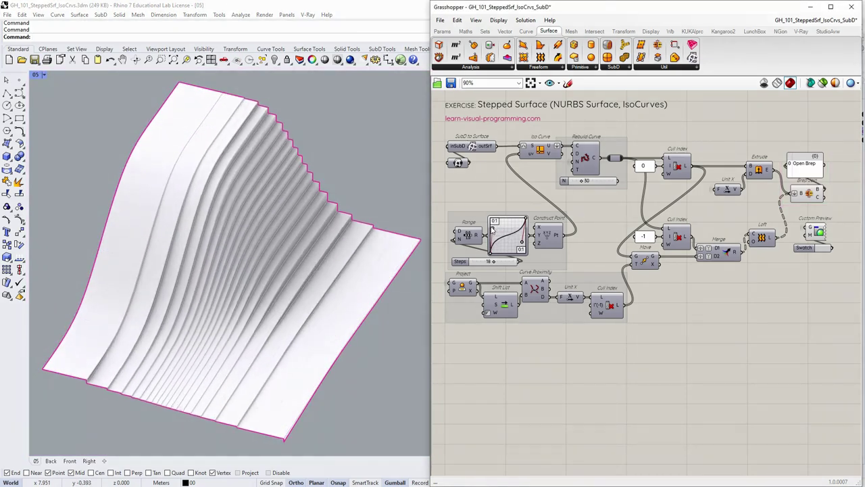
# Reshape the Graph Mapper's Bezier curve between Range and Construct Point to redistribute the step widths across the surface
pyautogui.moveTo(504, 230); pyautogui.dragTo(502, 239)
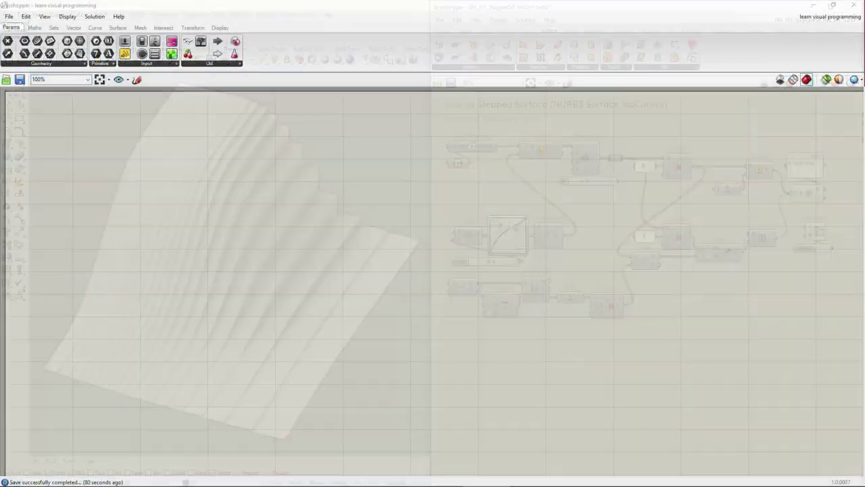